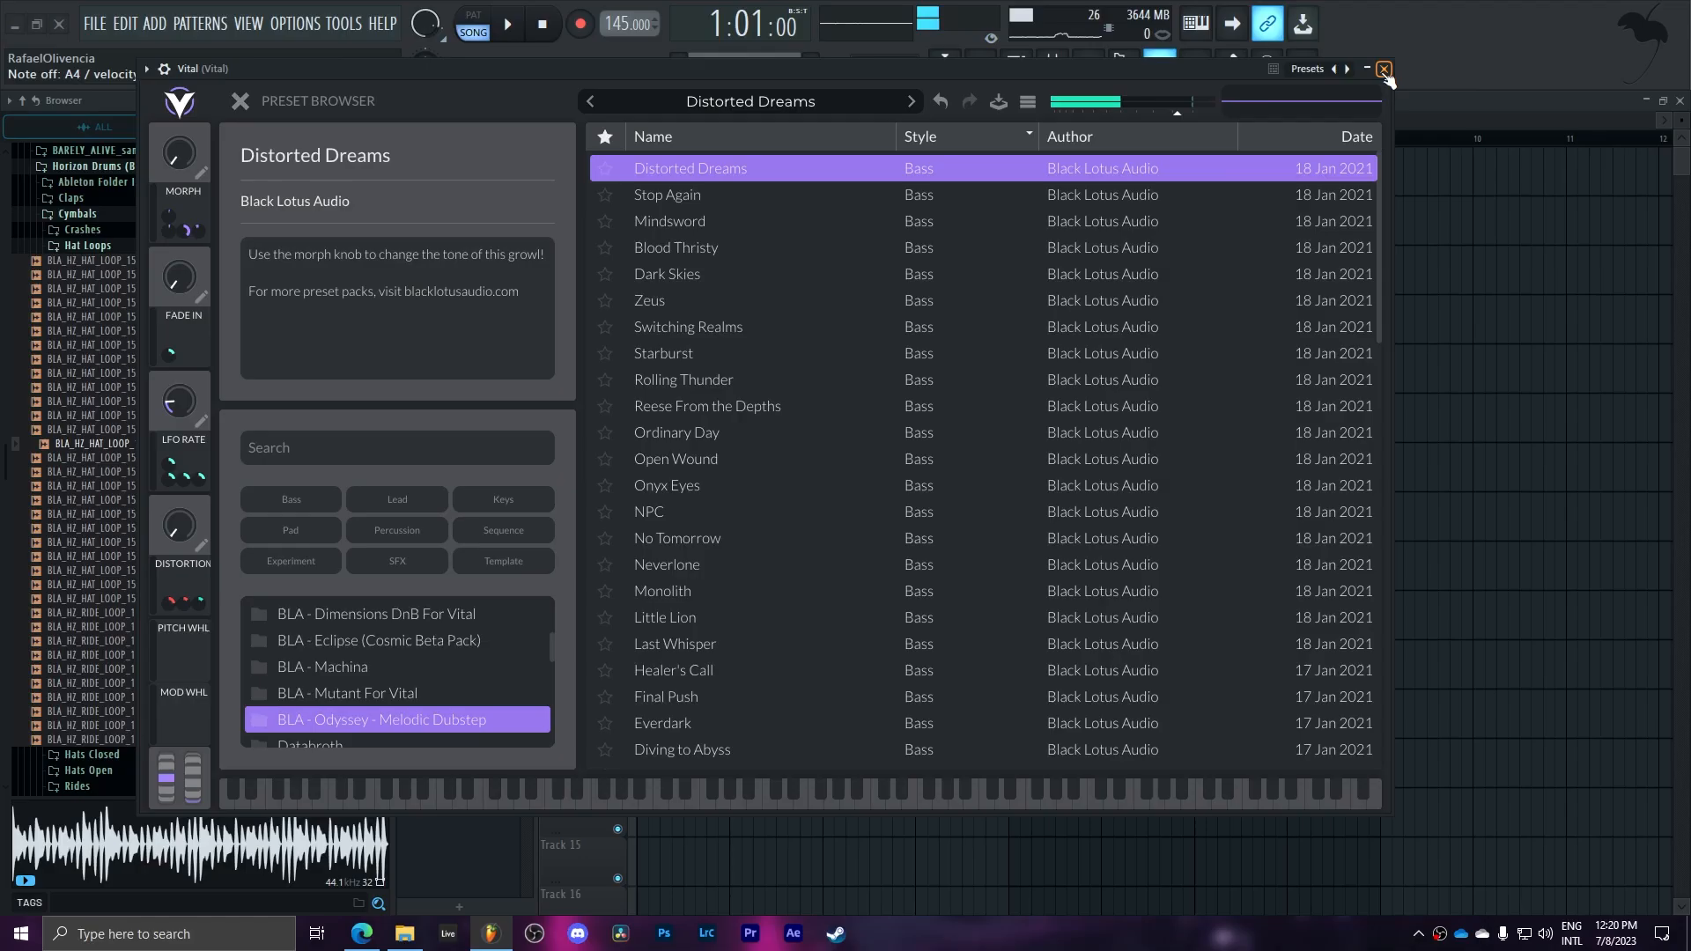
- Close the first Vital instance and inspect the presets loaded in the Vital #2, Vital #3 and Vital #4 channels
click(1488, 68)
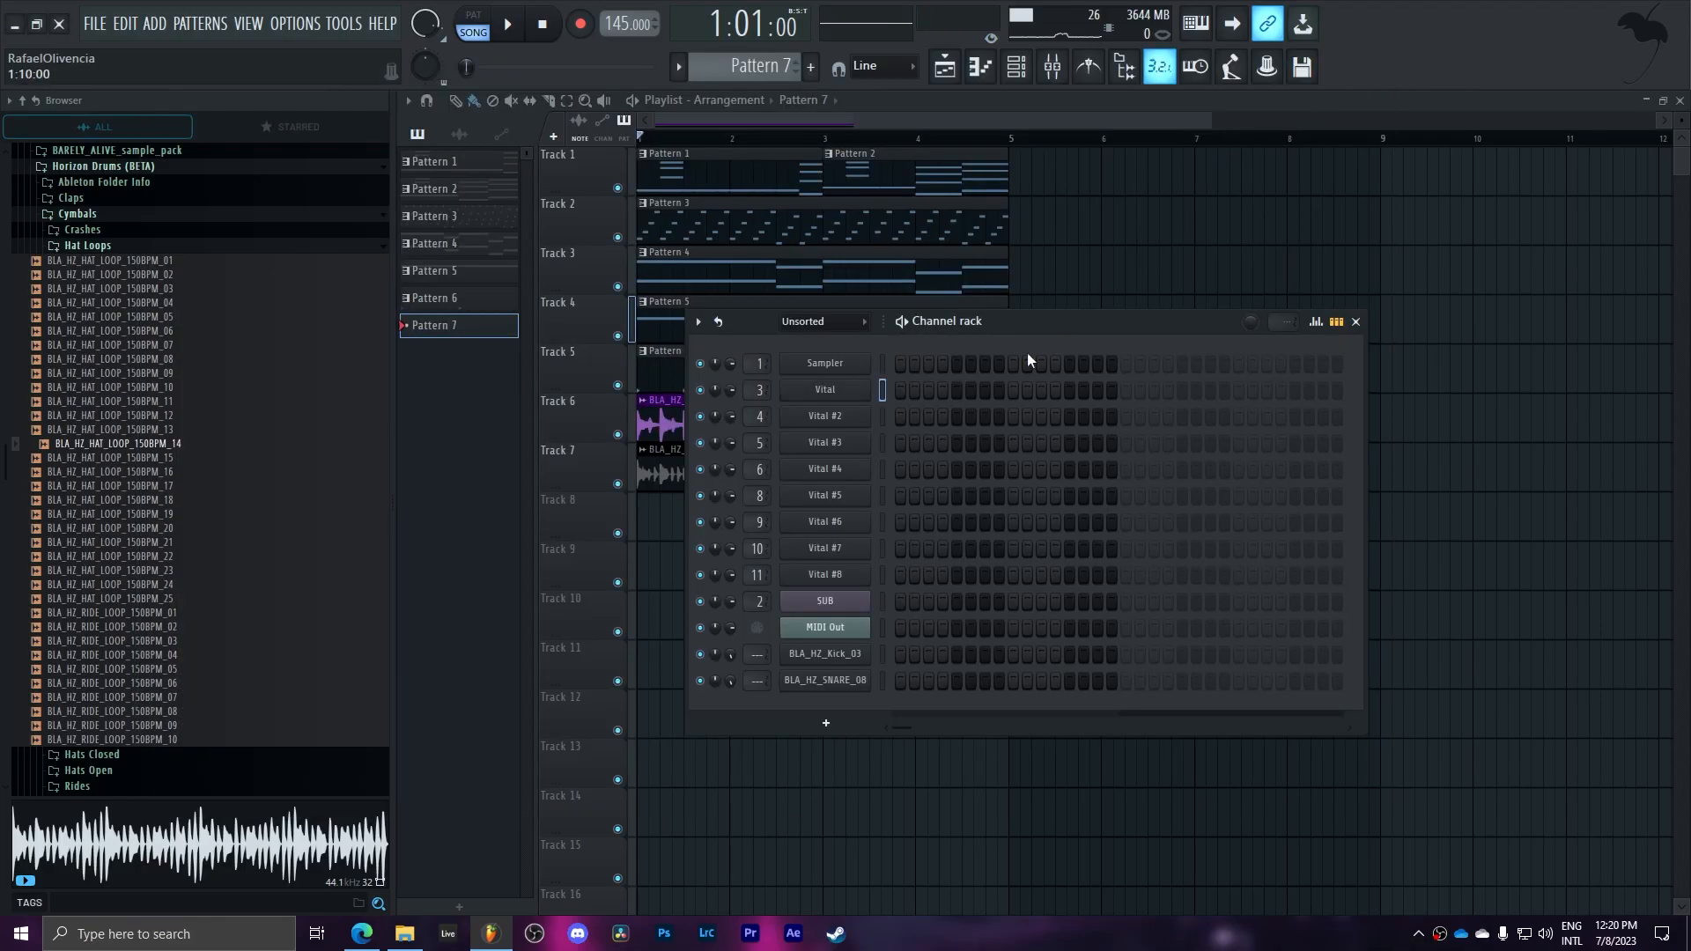
click(853, 412)
click(861, 444)
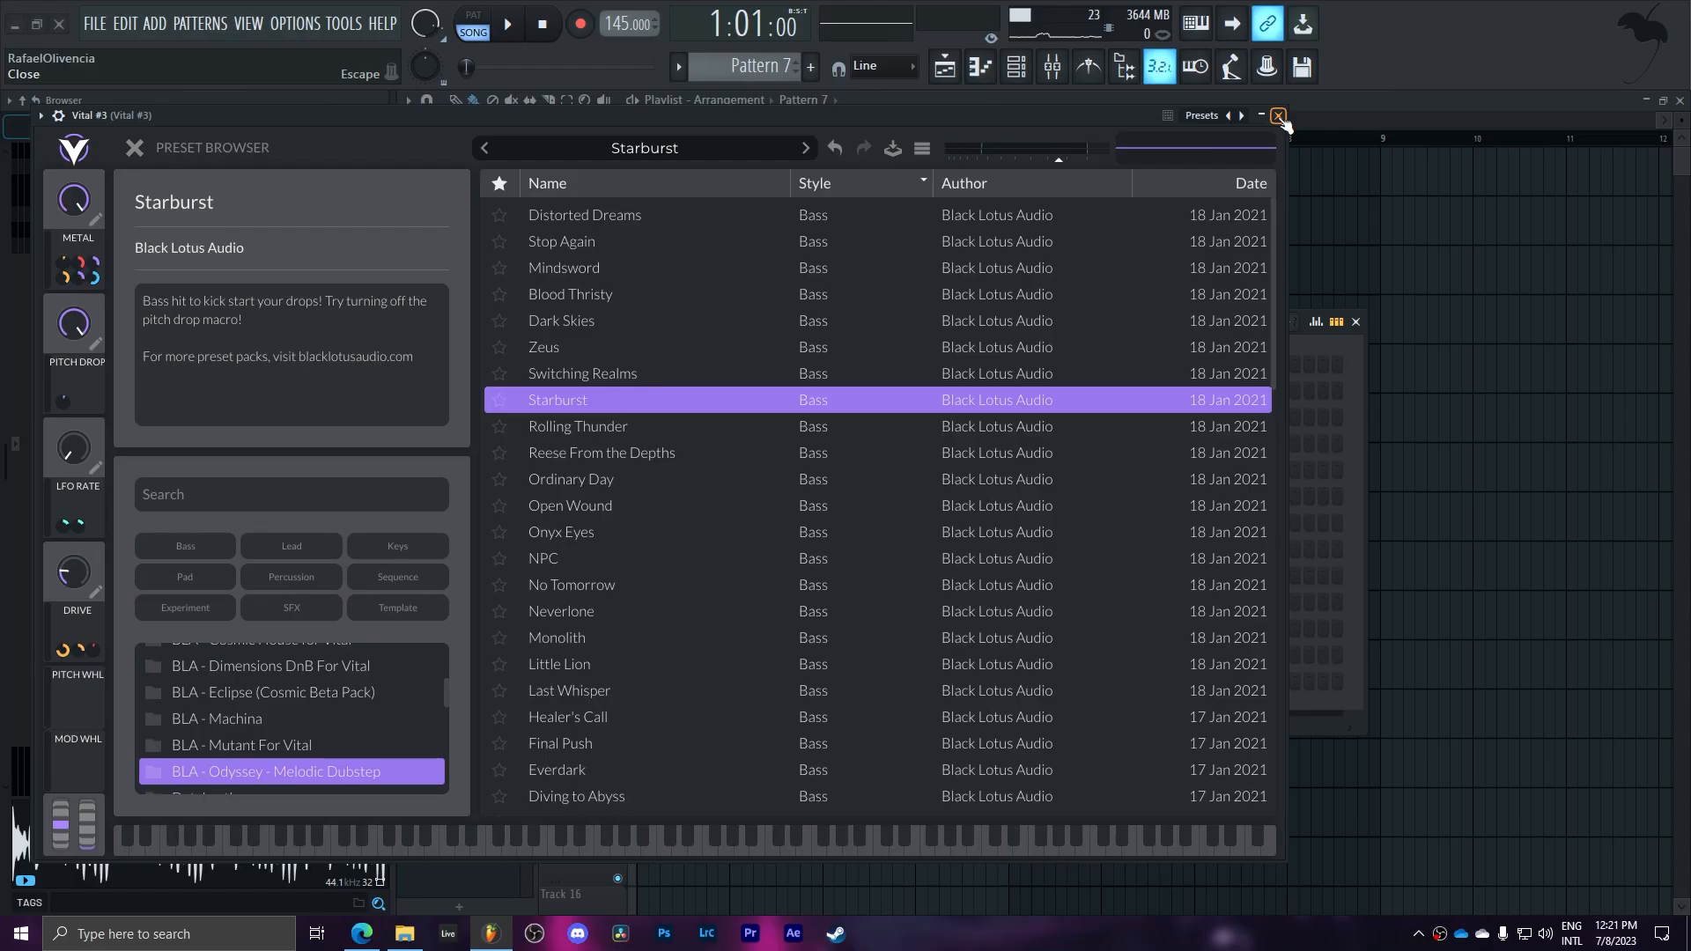
click(1278, 116)
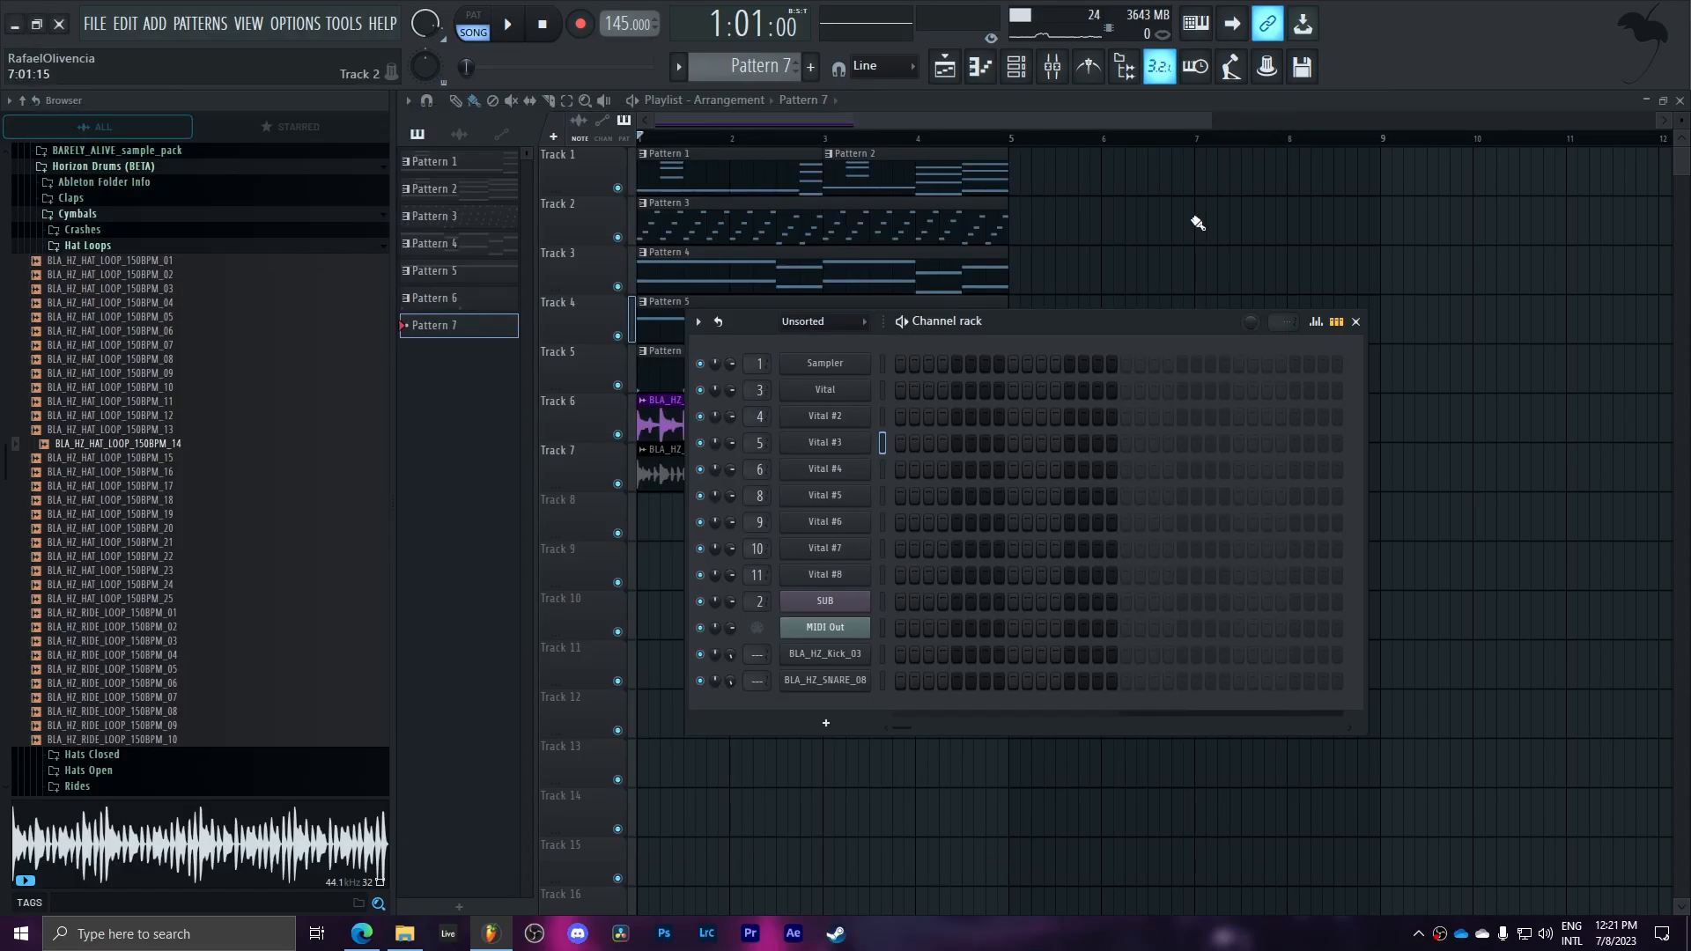
click(845, 470)
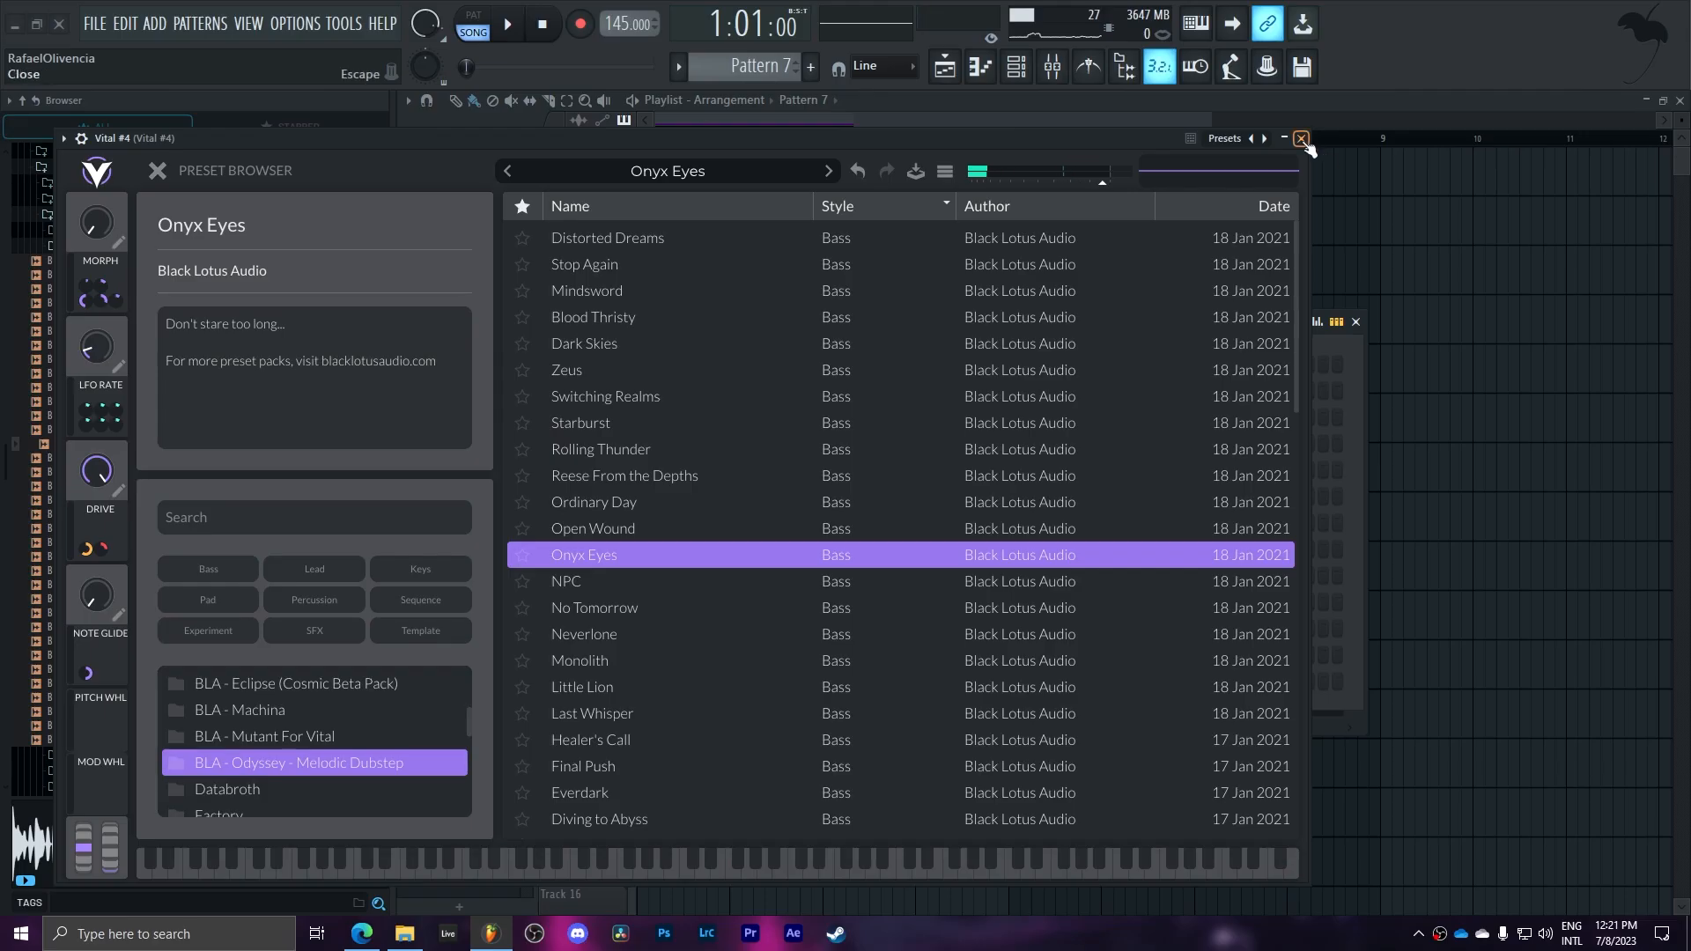
click(1302, 140)
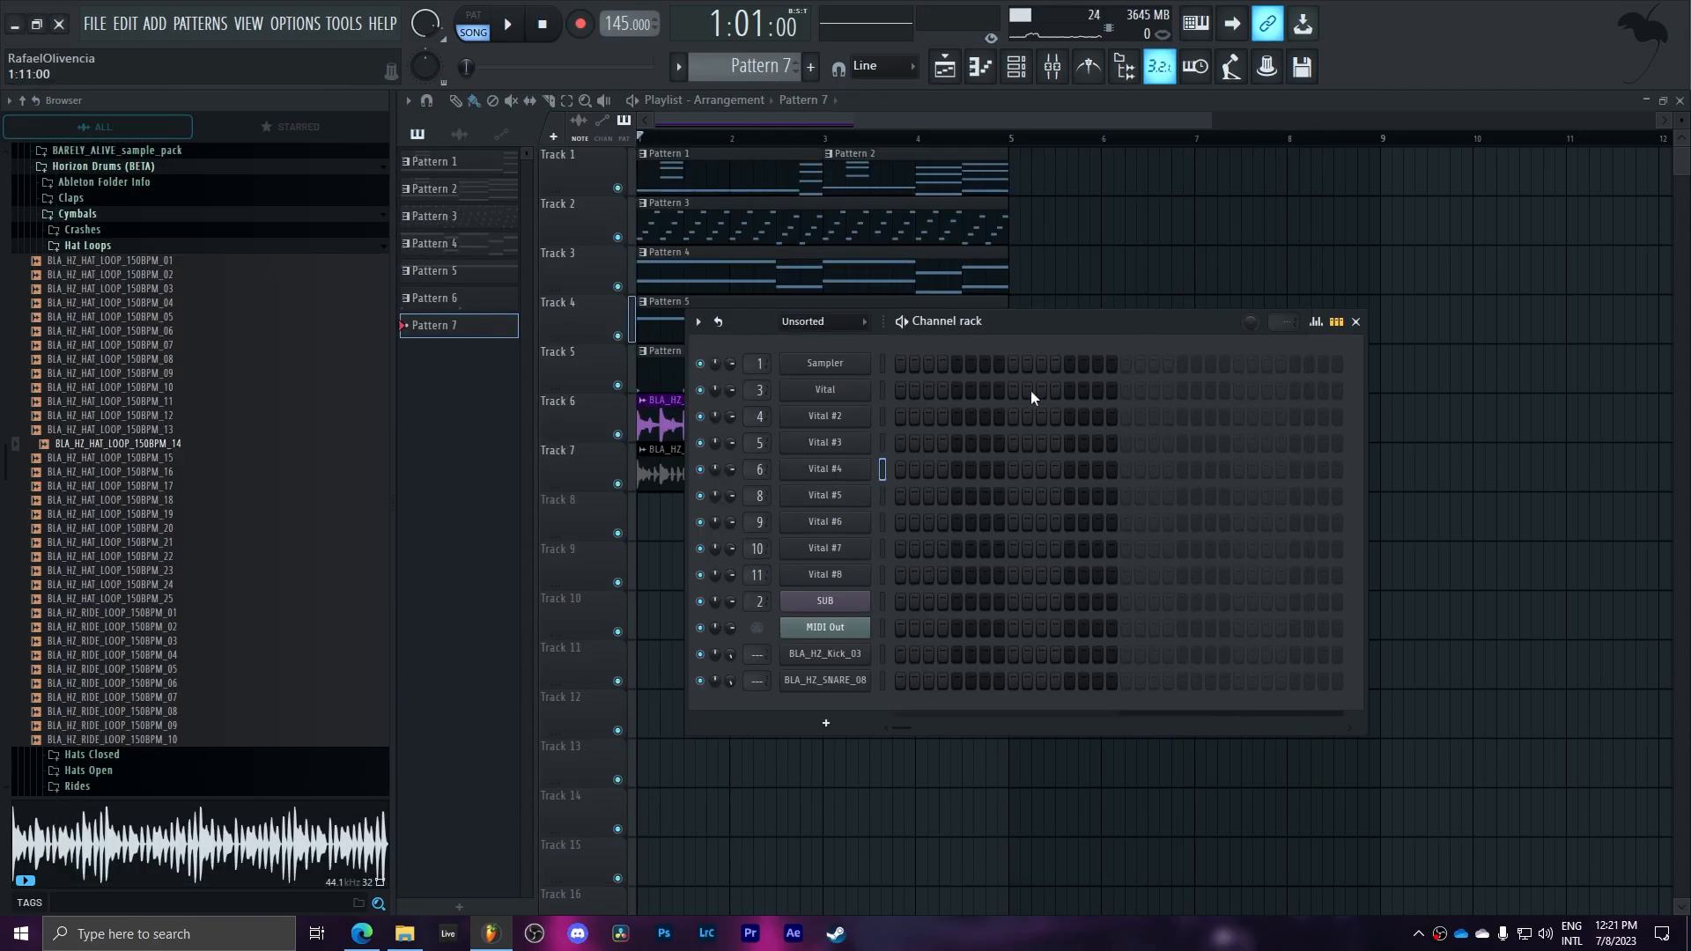
- Inspect the presets loaded in the Vital #5 and Vital #6 channels, closing each plugin window after viewing
click(861, 497)
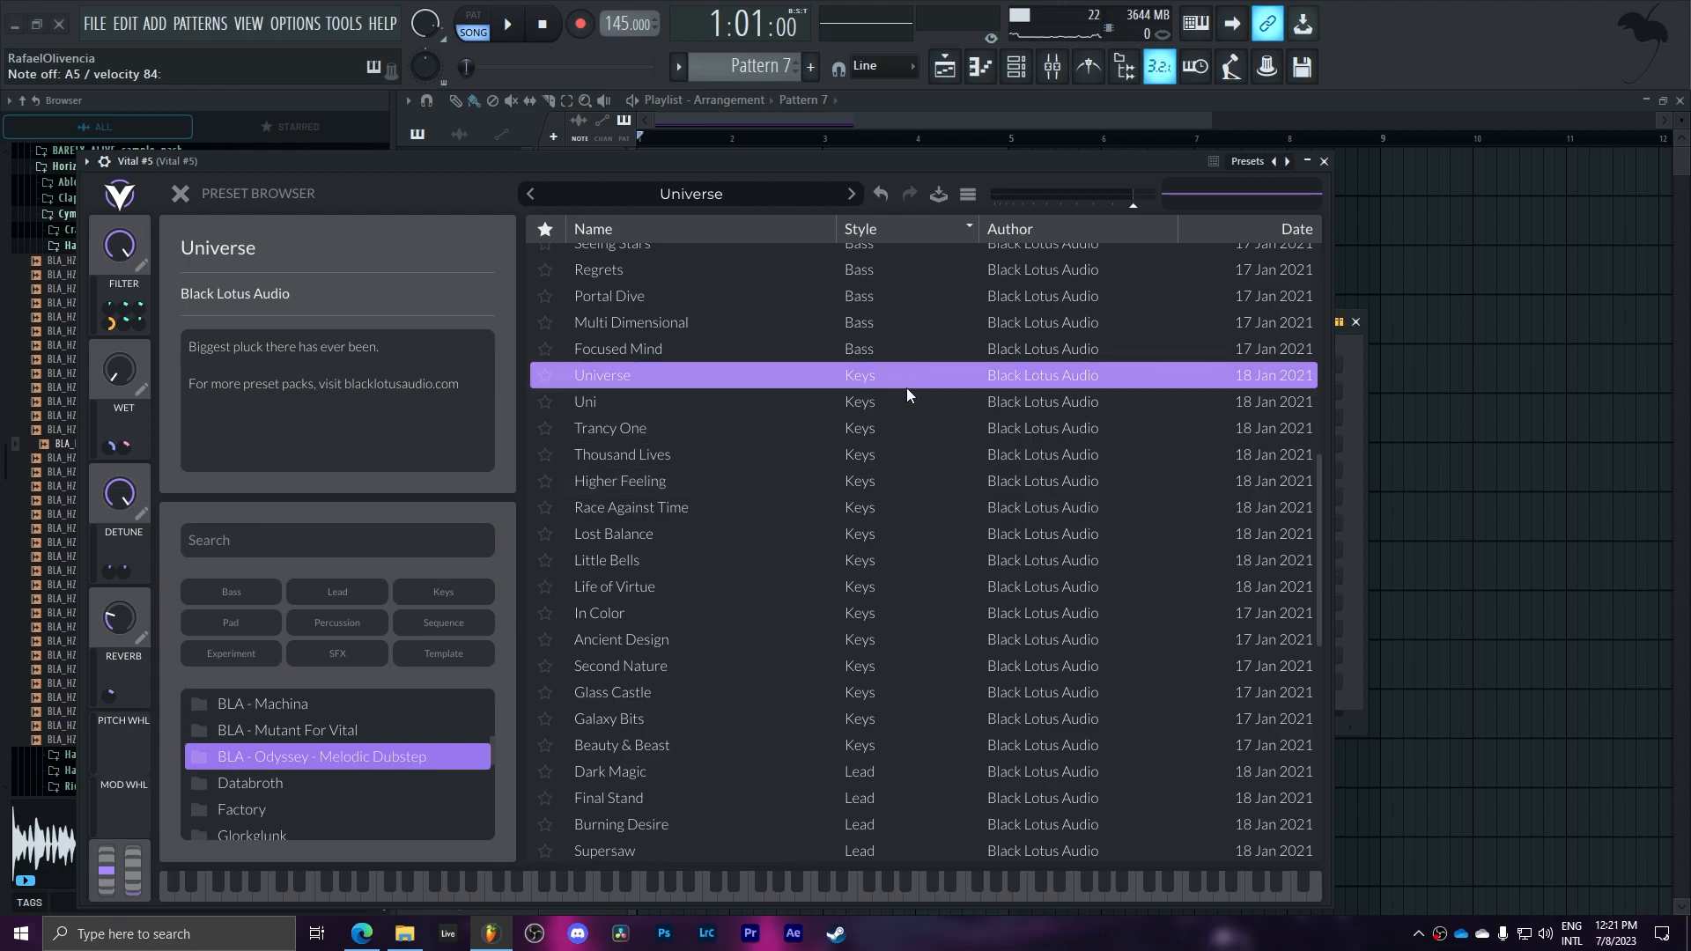
click(1324, 161)
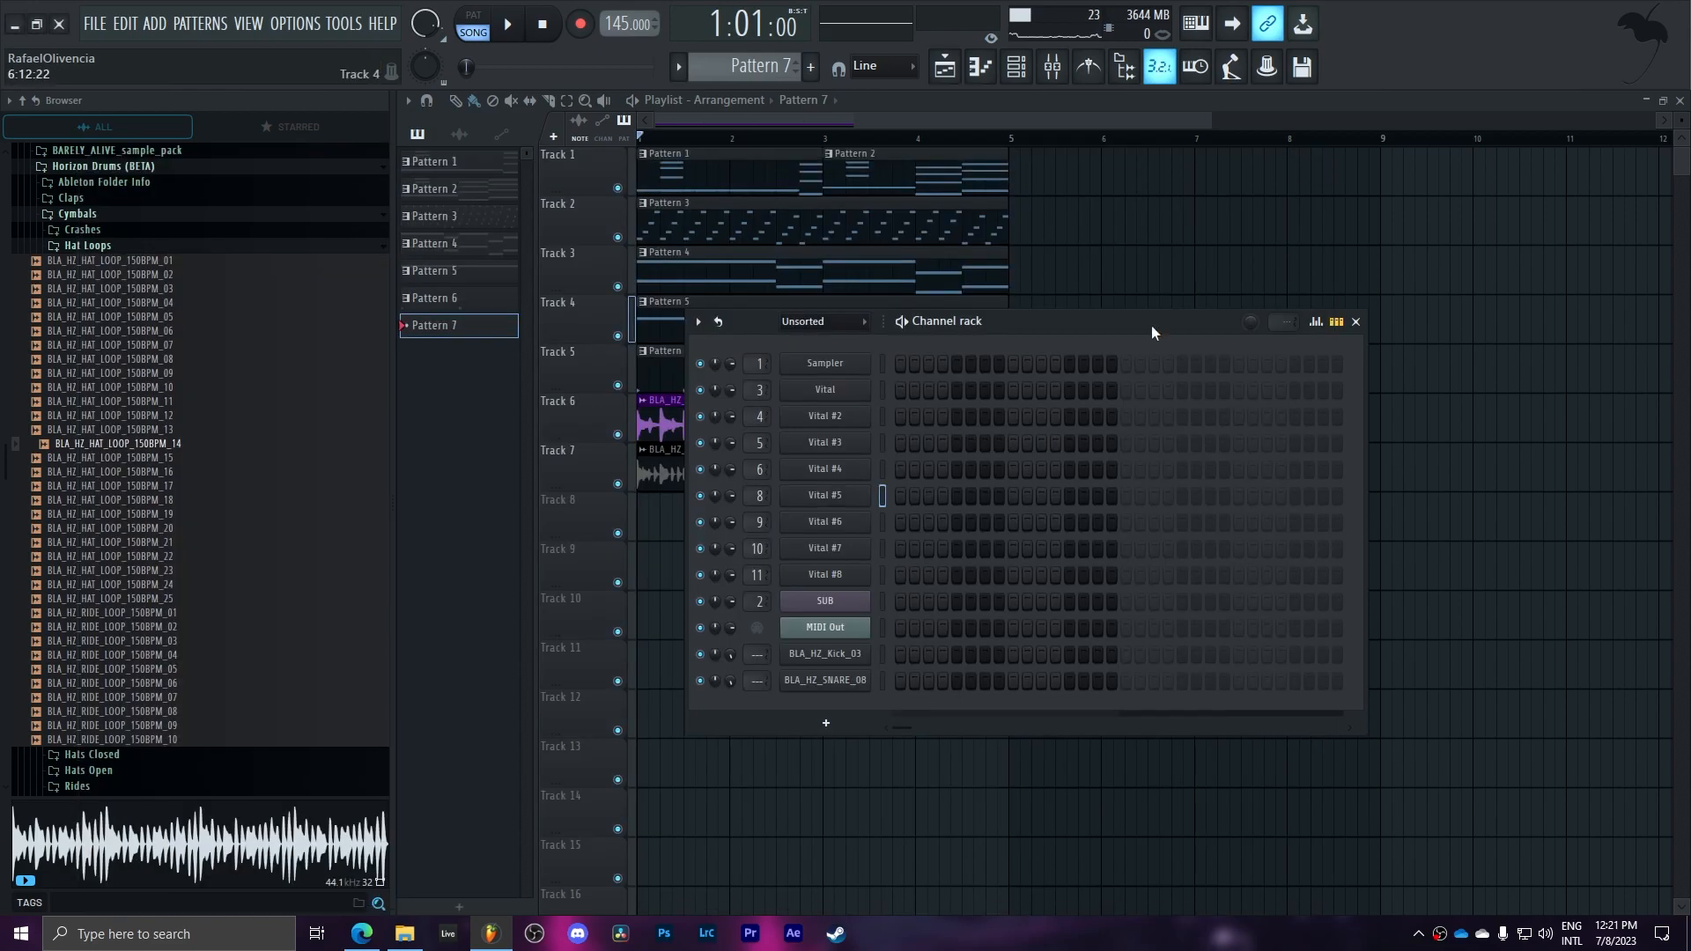
click(865, 523)
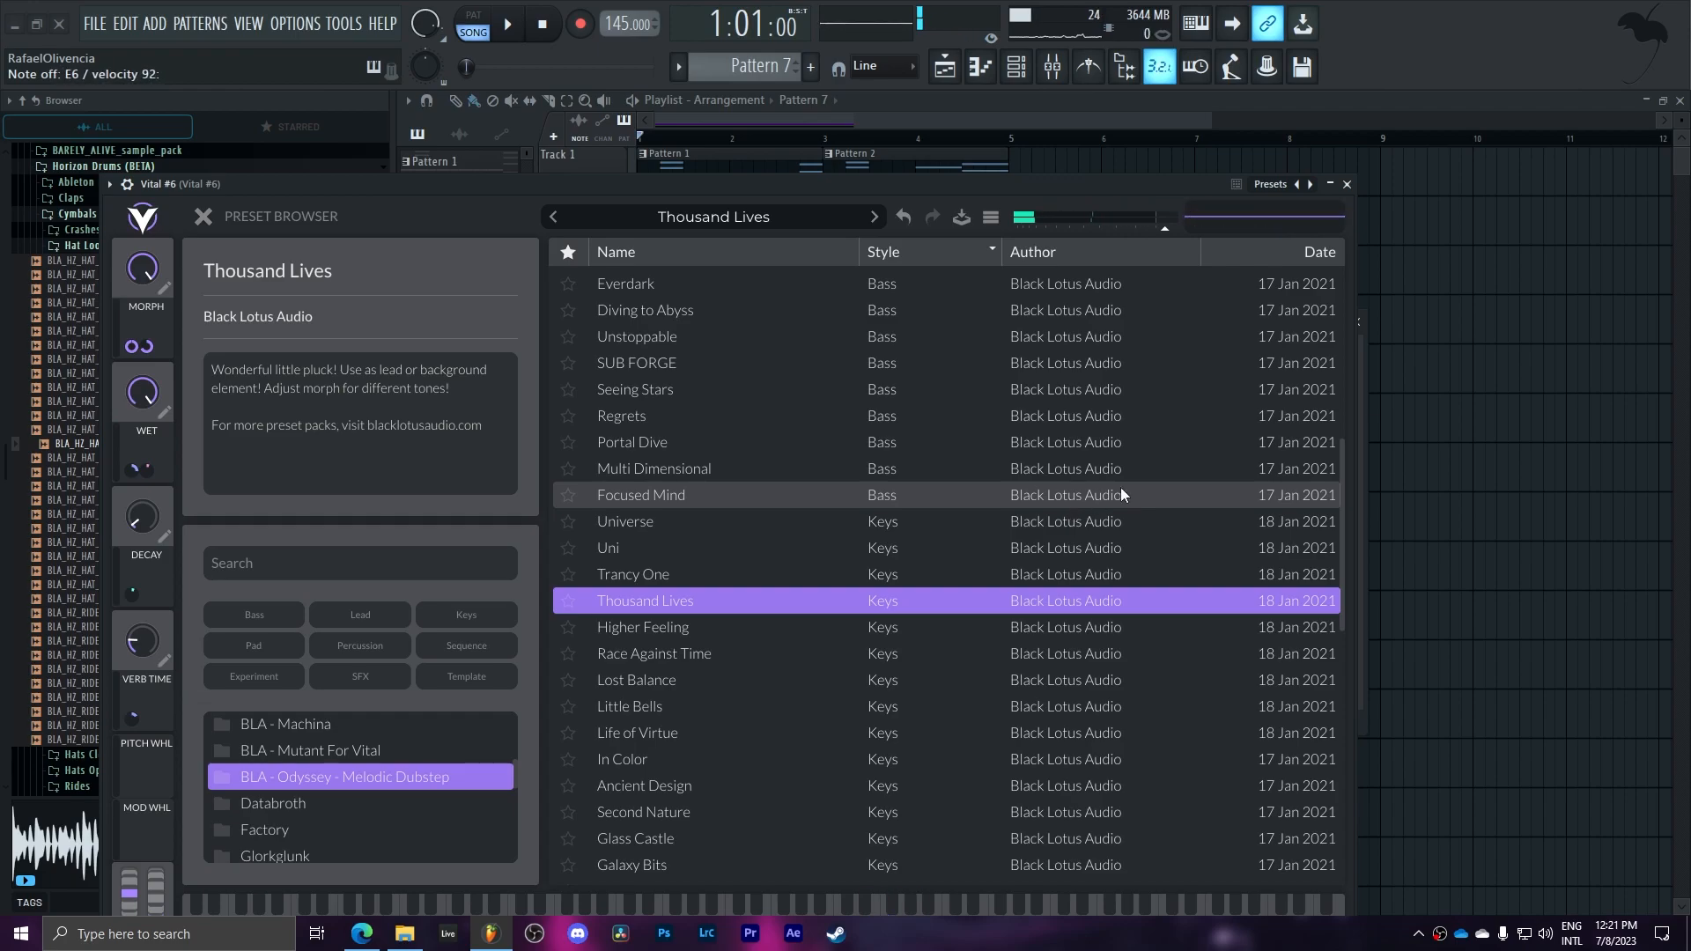
click(1346, 184)
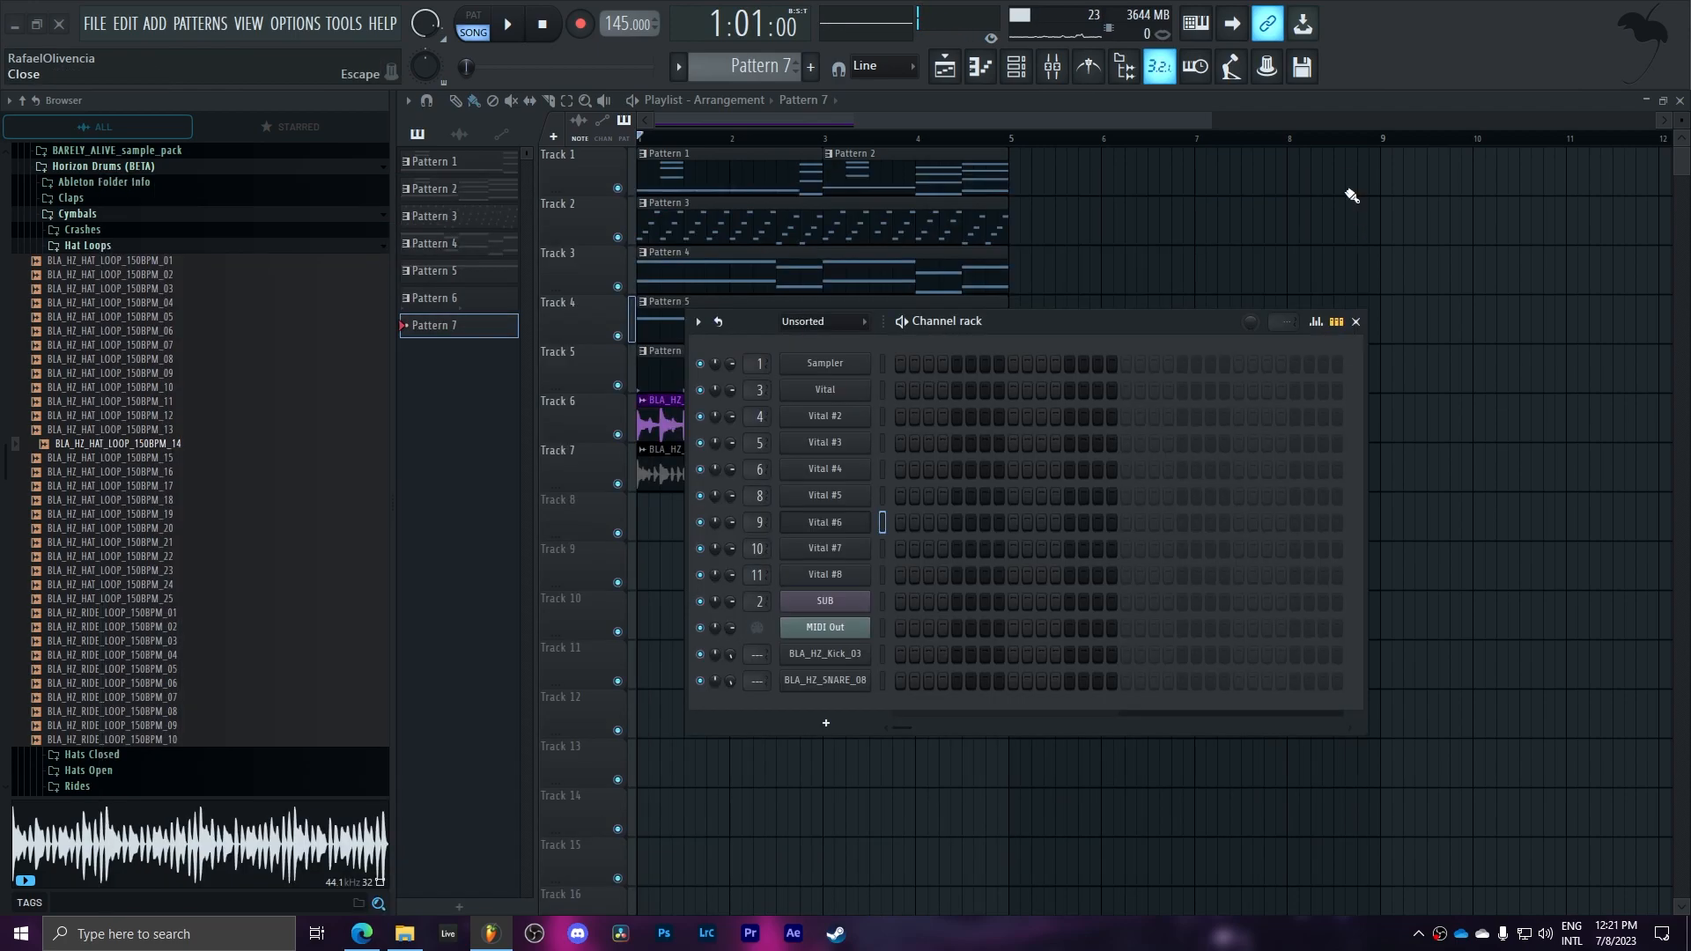
- Inspect the presets loaded in the Vital #7 and Vital #8 channels, closing each plugin window after viewing
click(866, 553)
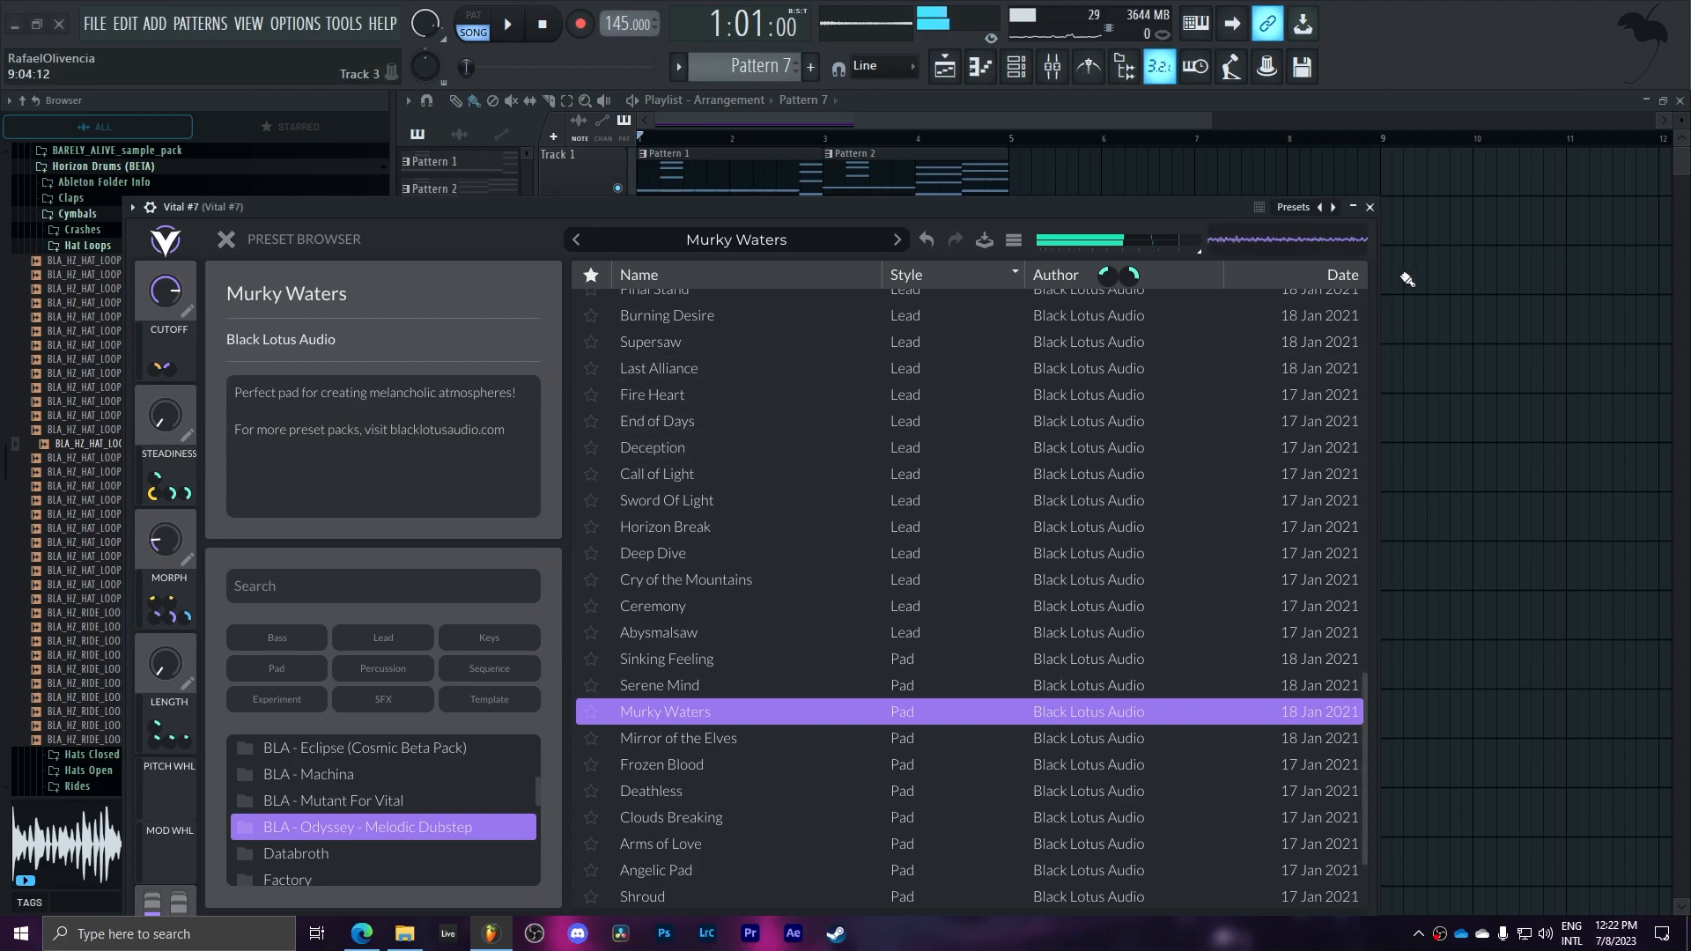
click(1370, 208)
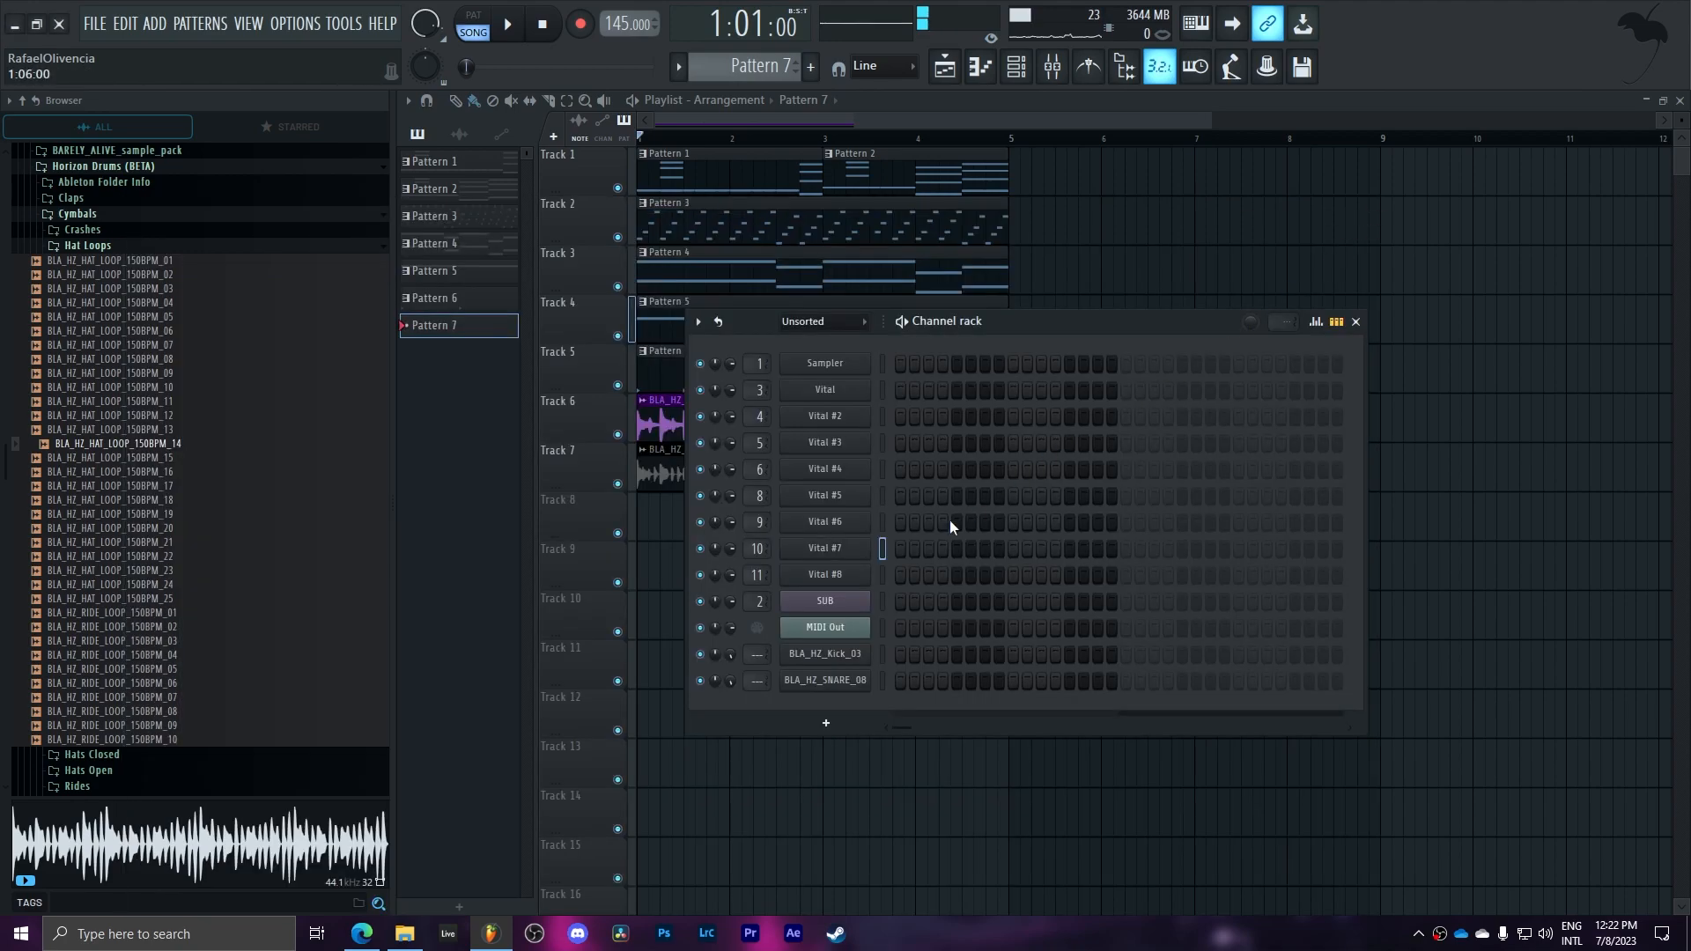
click(860, 574)
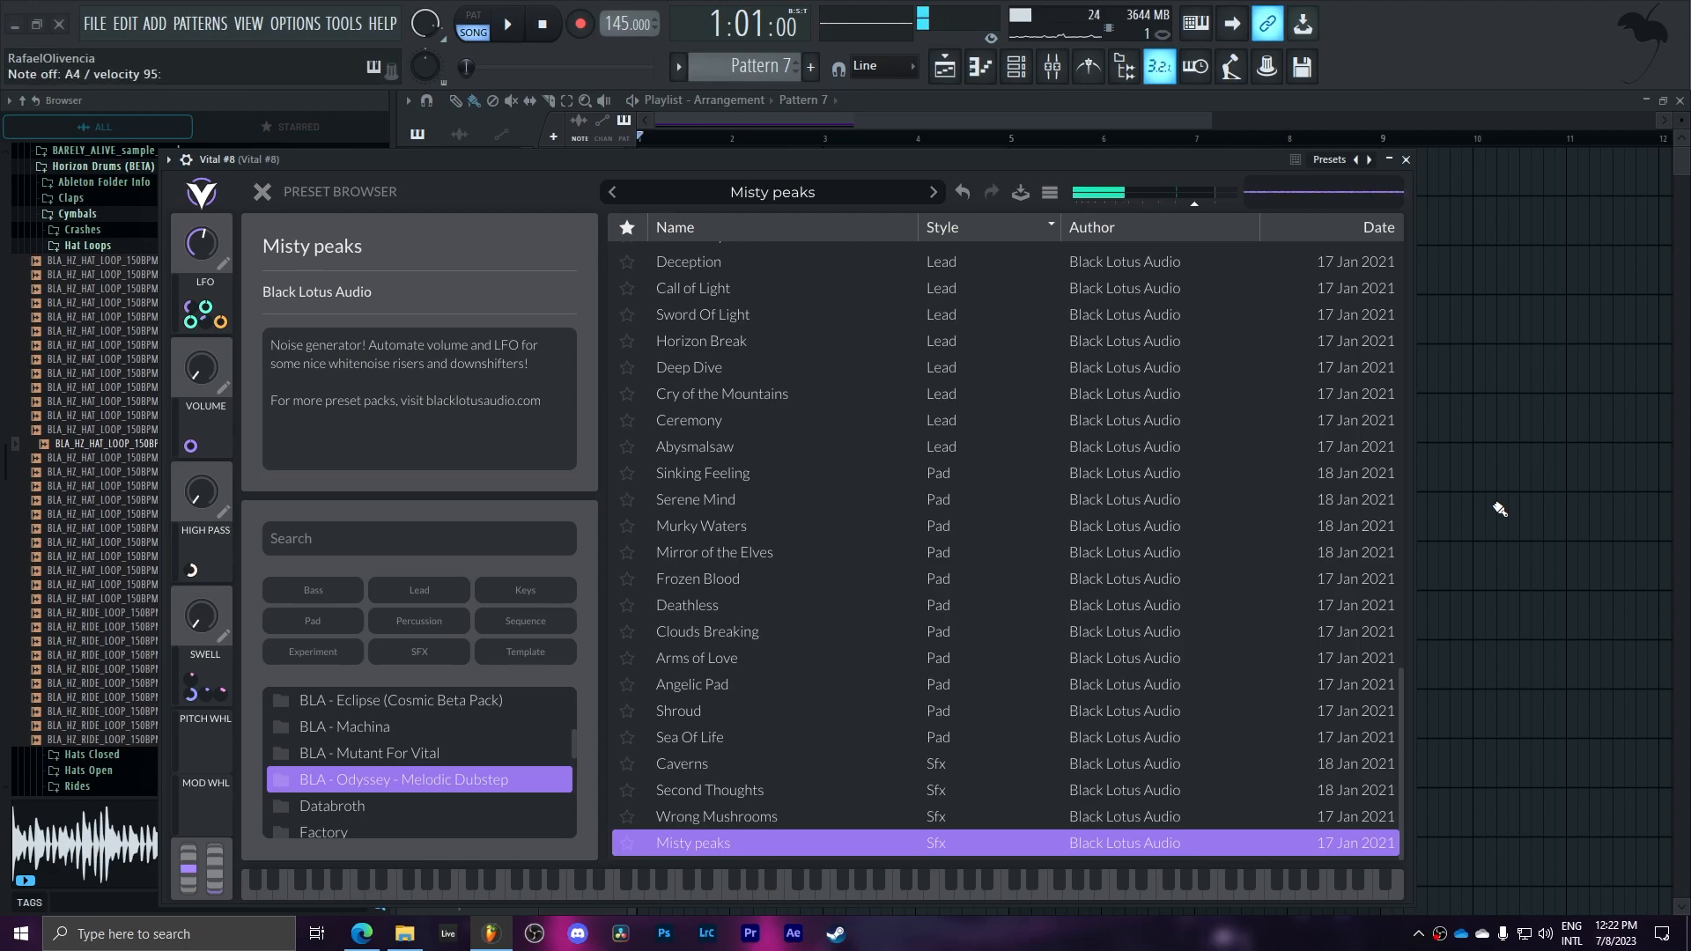
click(1406, 159)
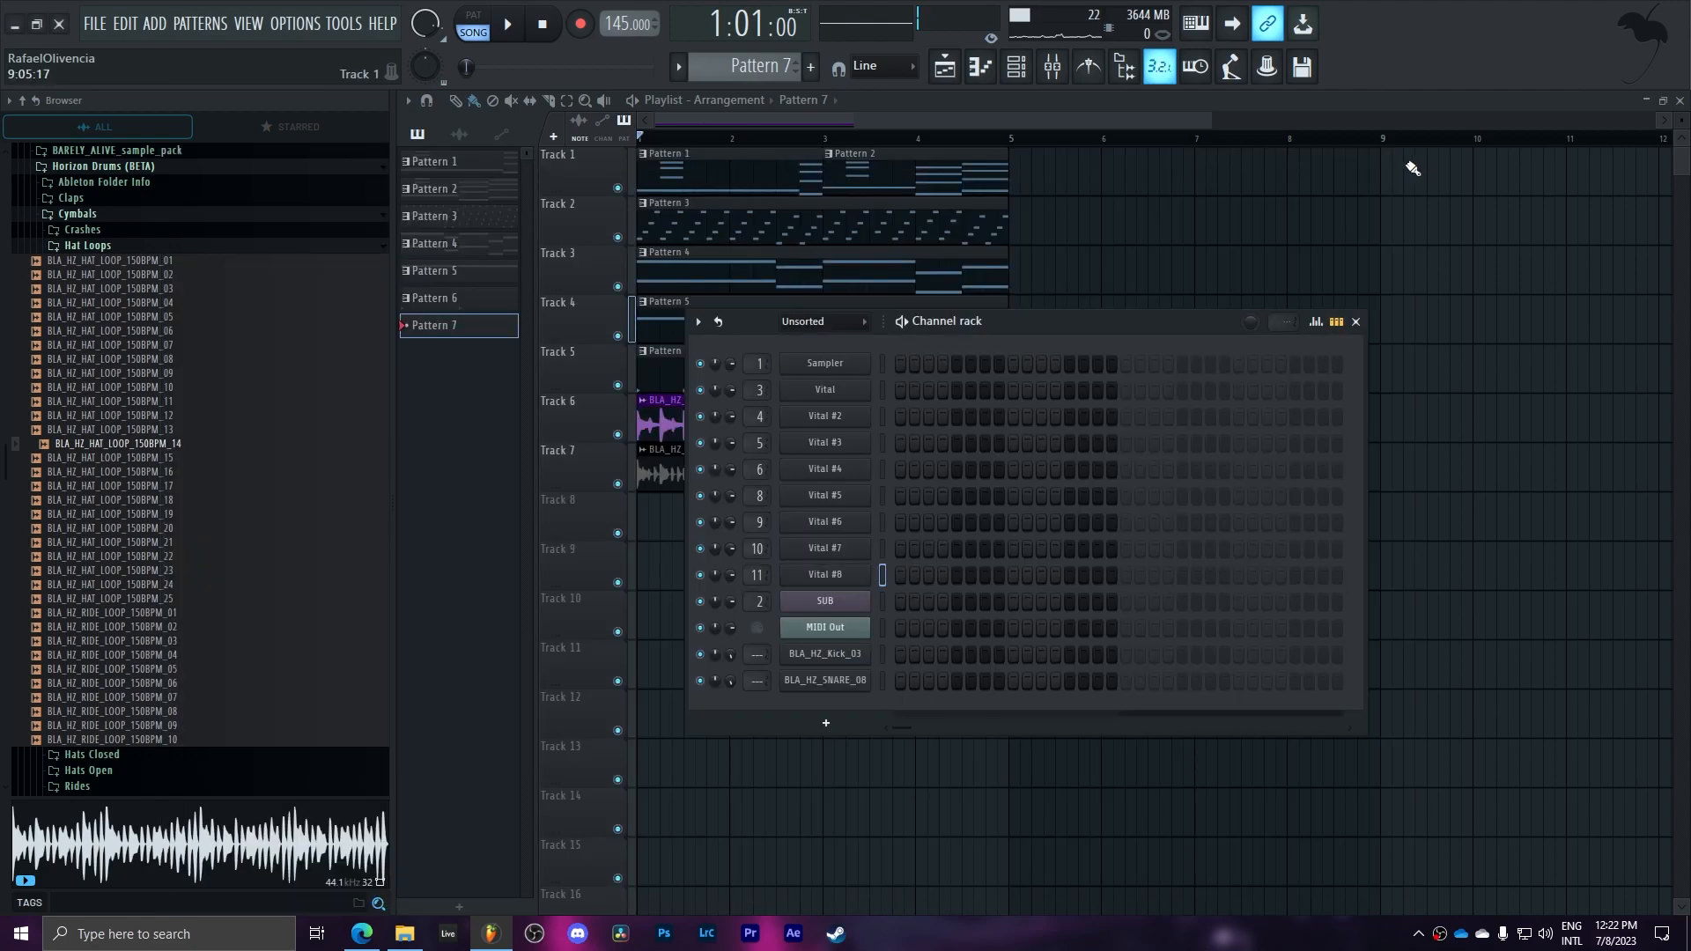
- Audition the drums: select the kick and snare channels, and play the ride and hat loops soloed on Track 6 and Track 7
click(882, 655)
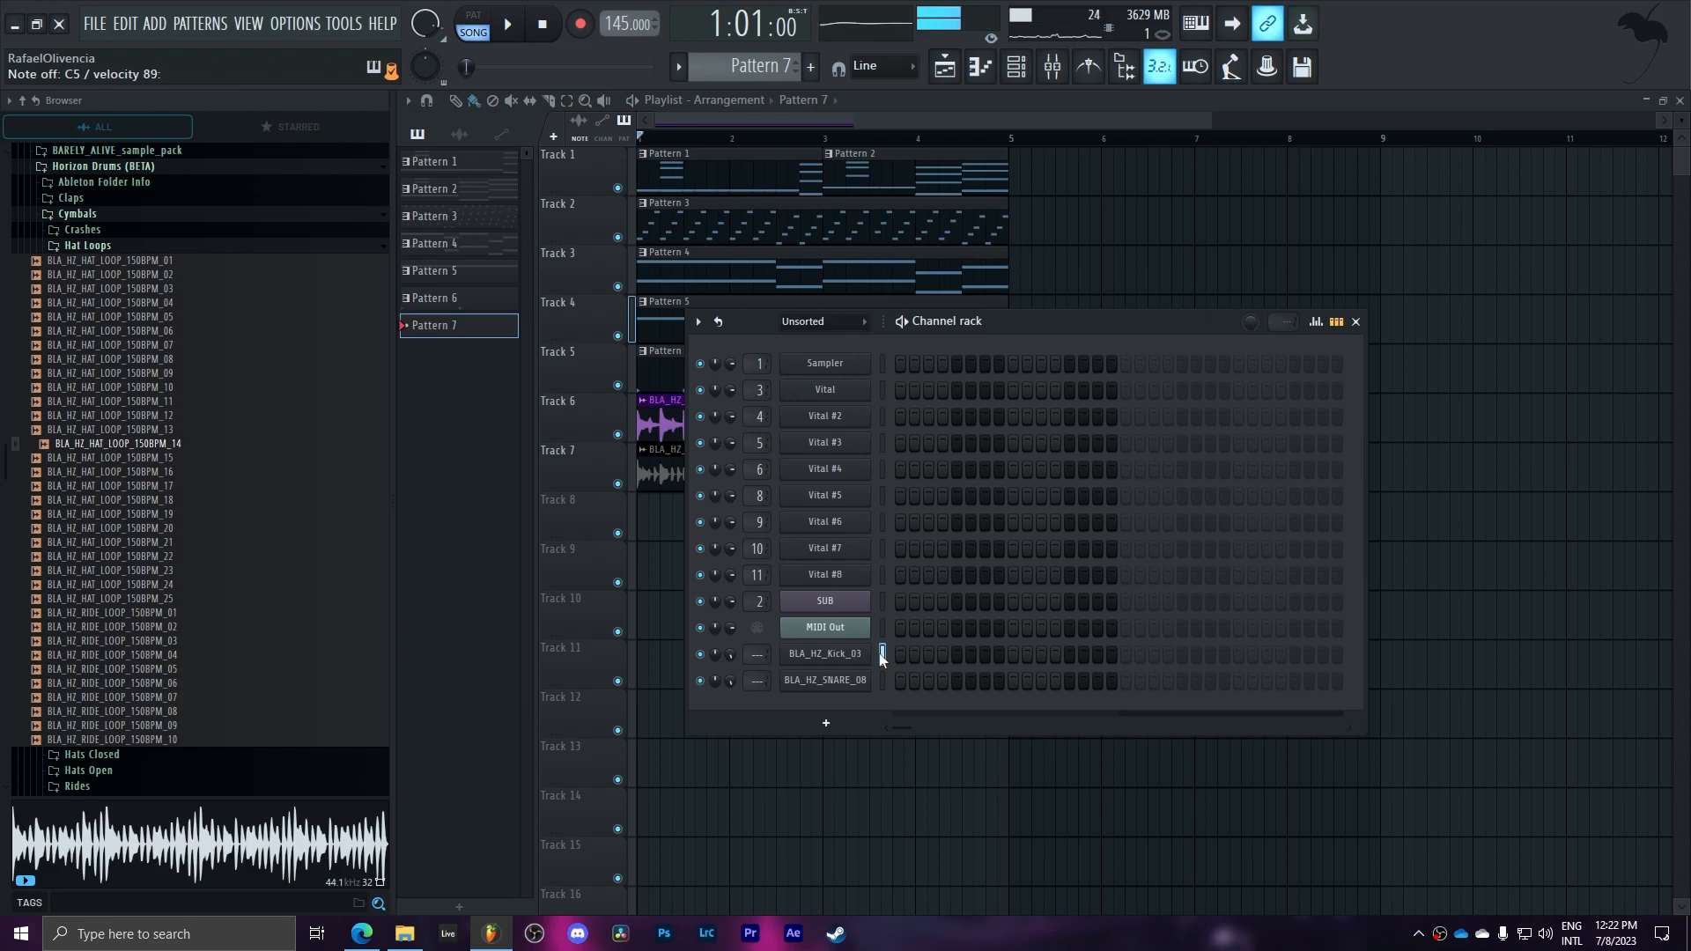
click(884, 678)
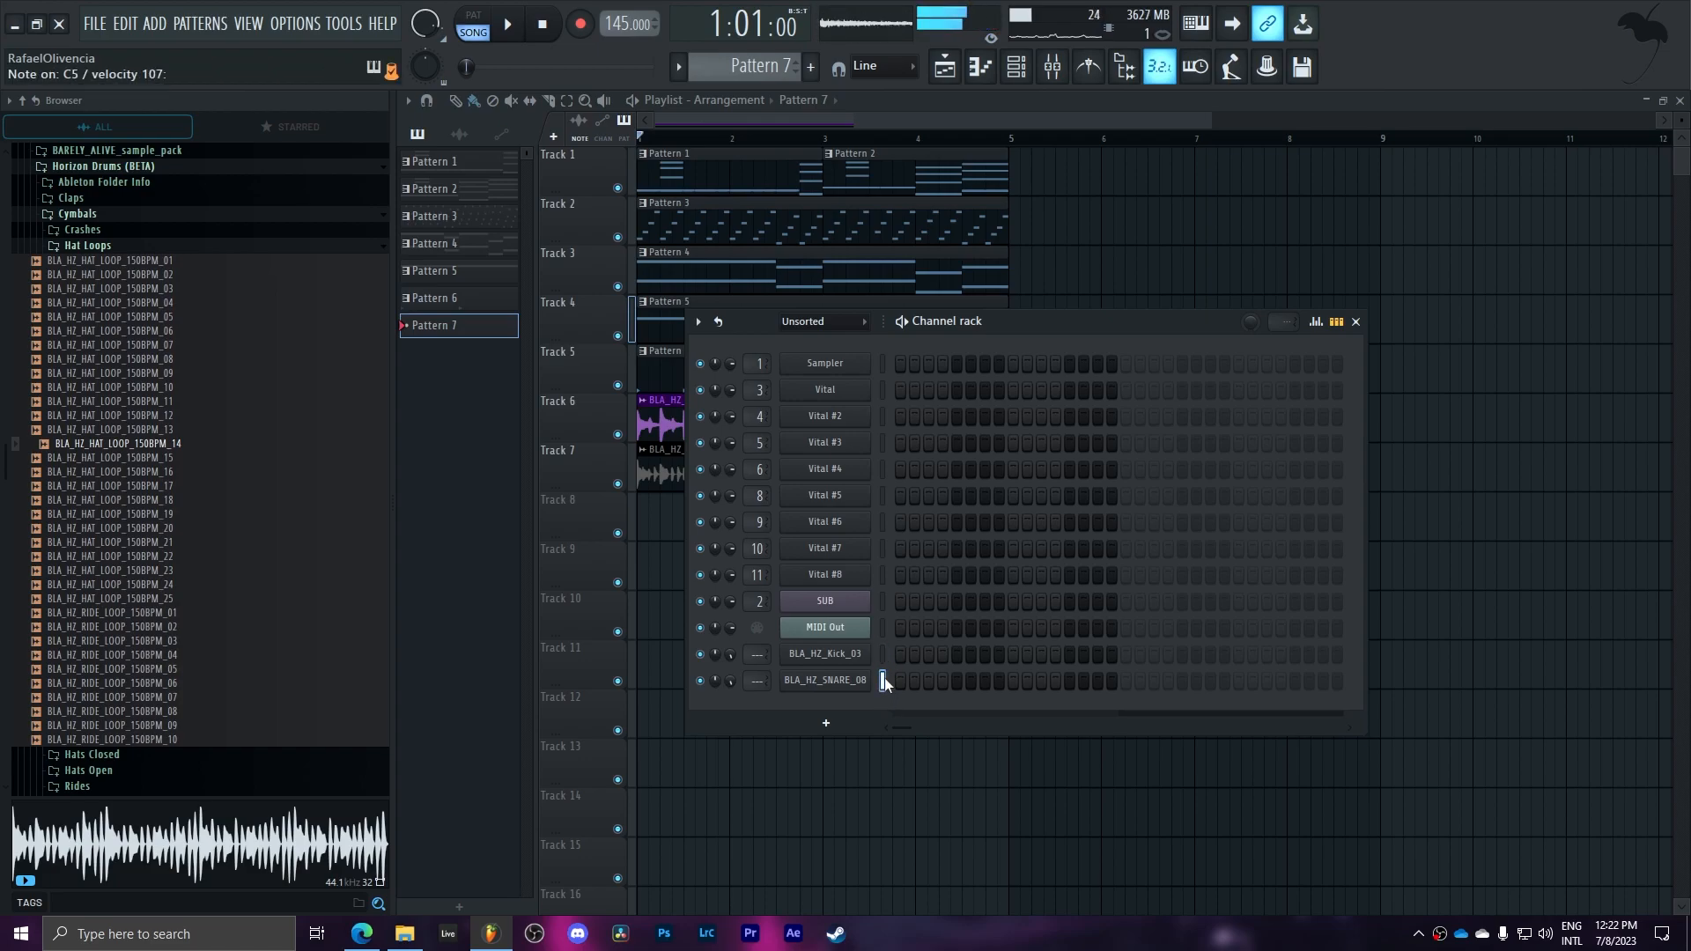
right_click(618, 435)
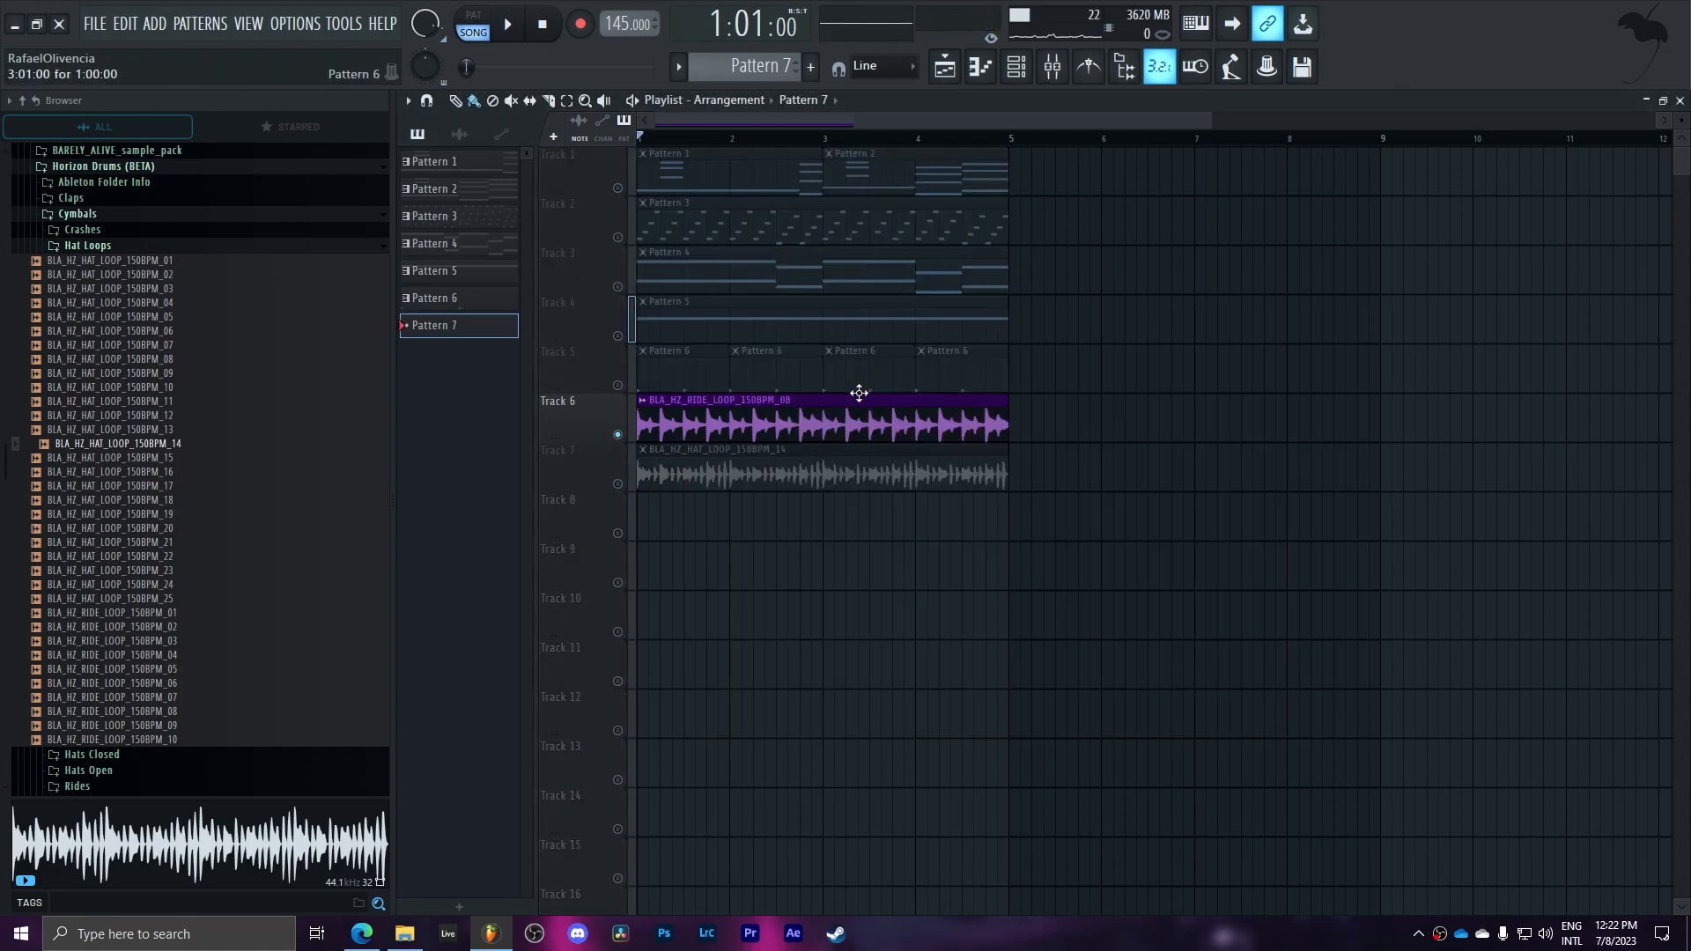
key(space)
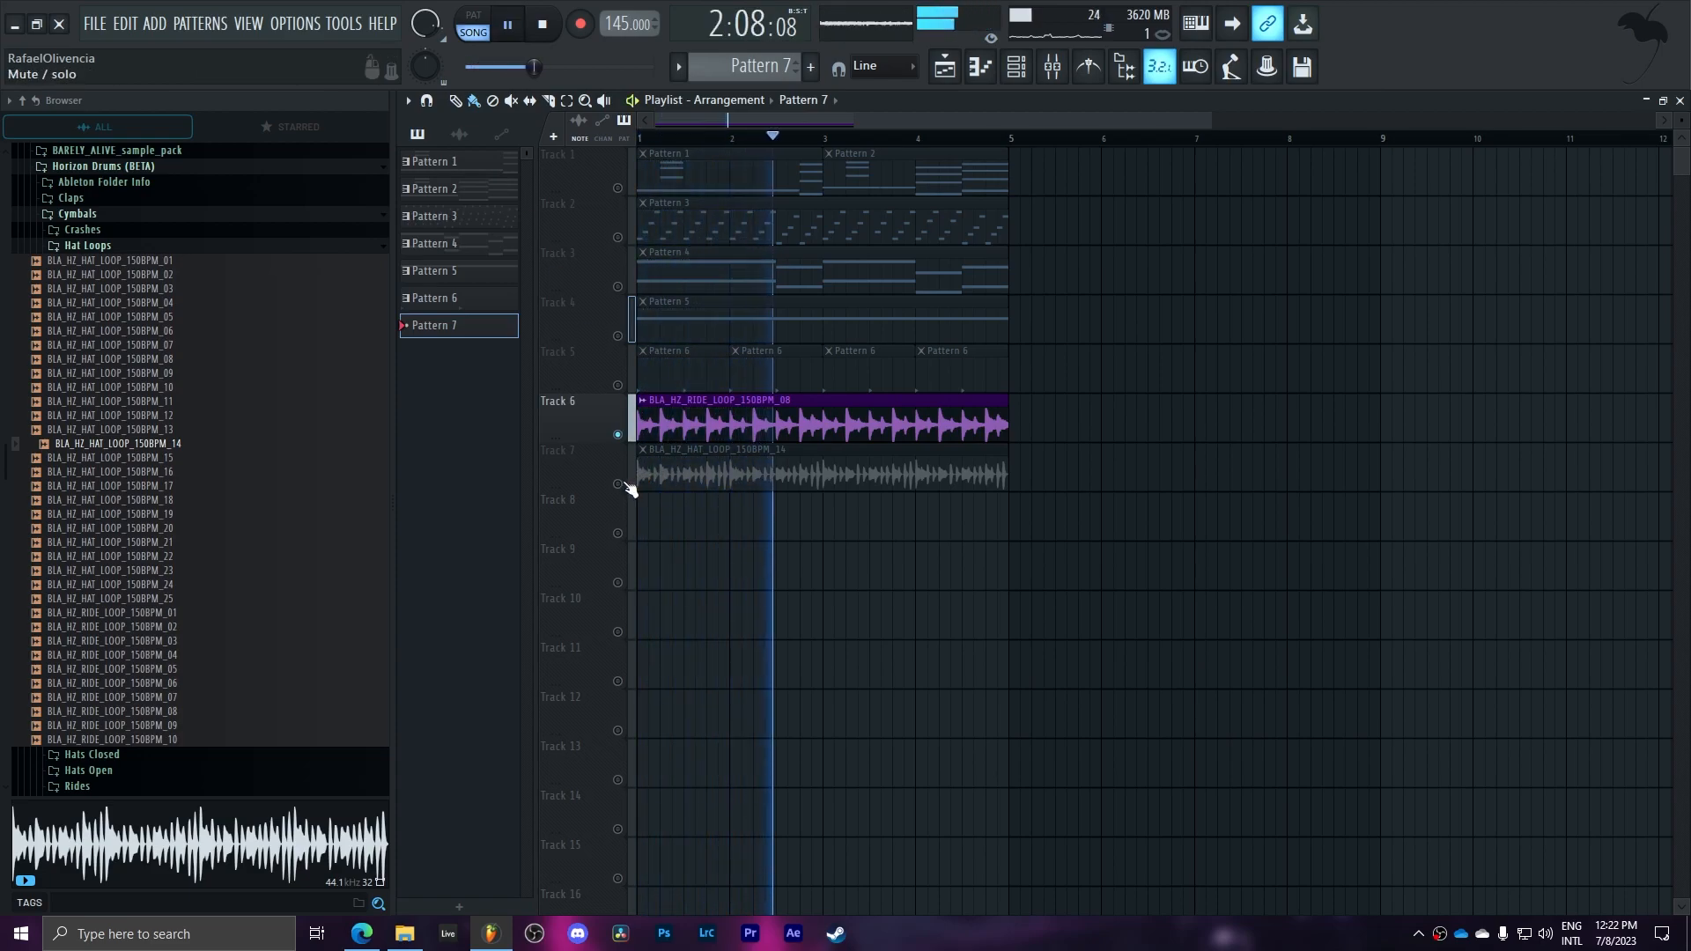
right_click(619, 485)
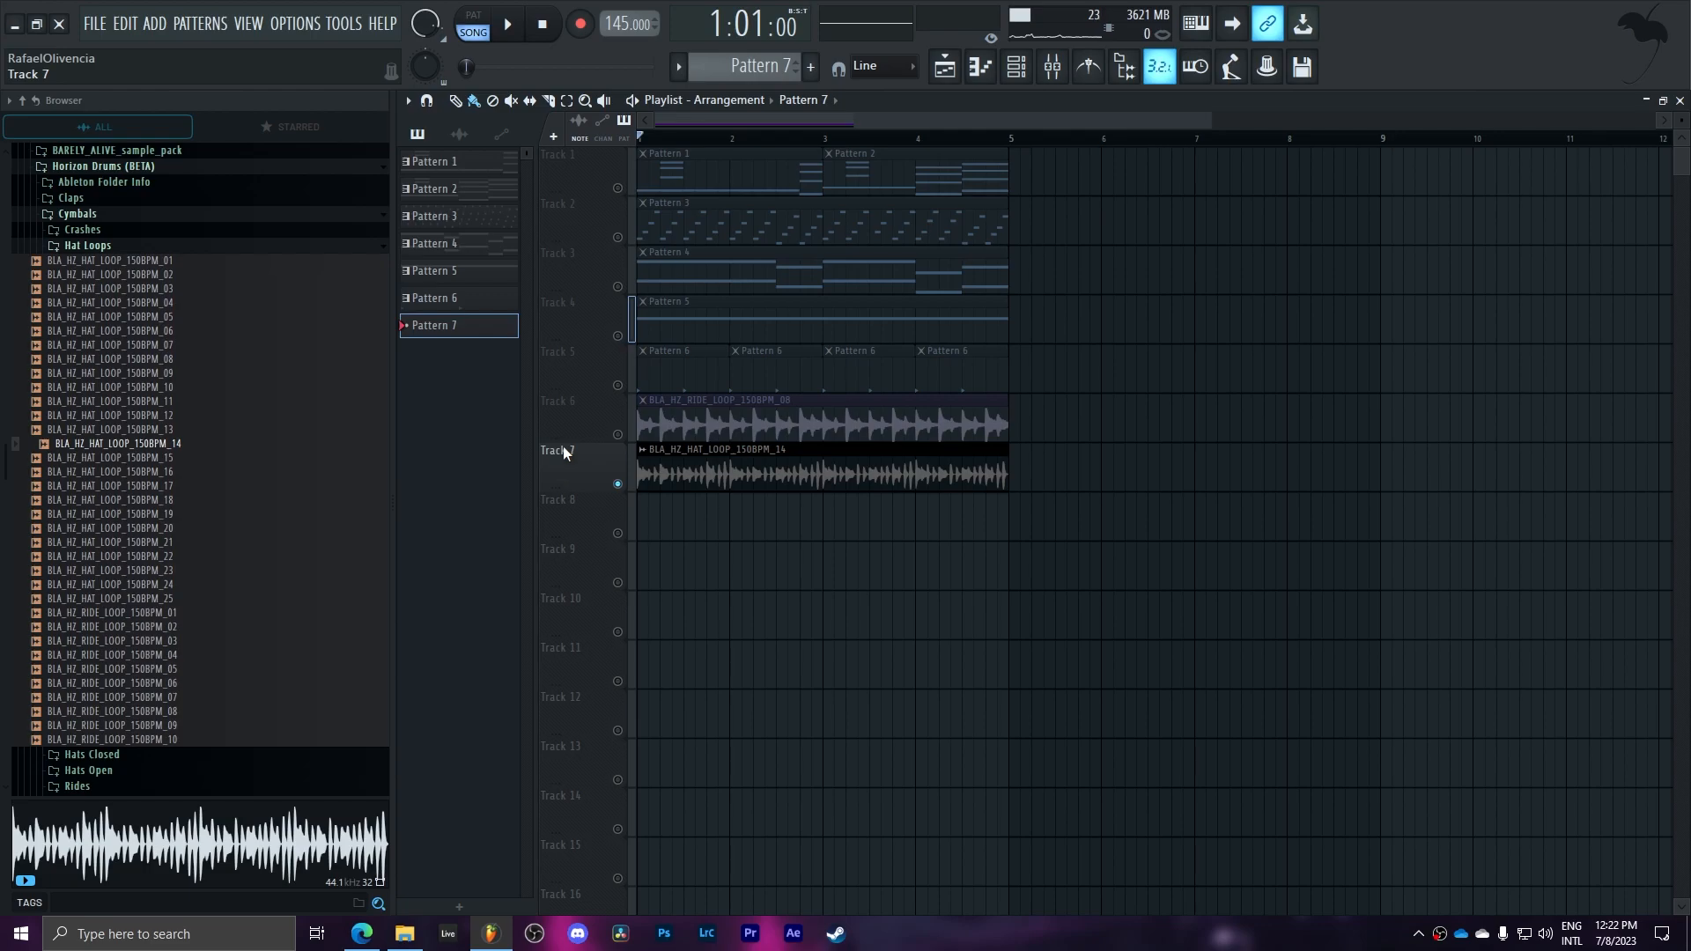
right_click(617, 483)
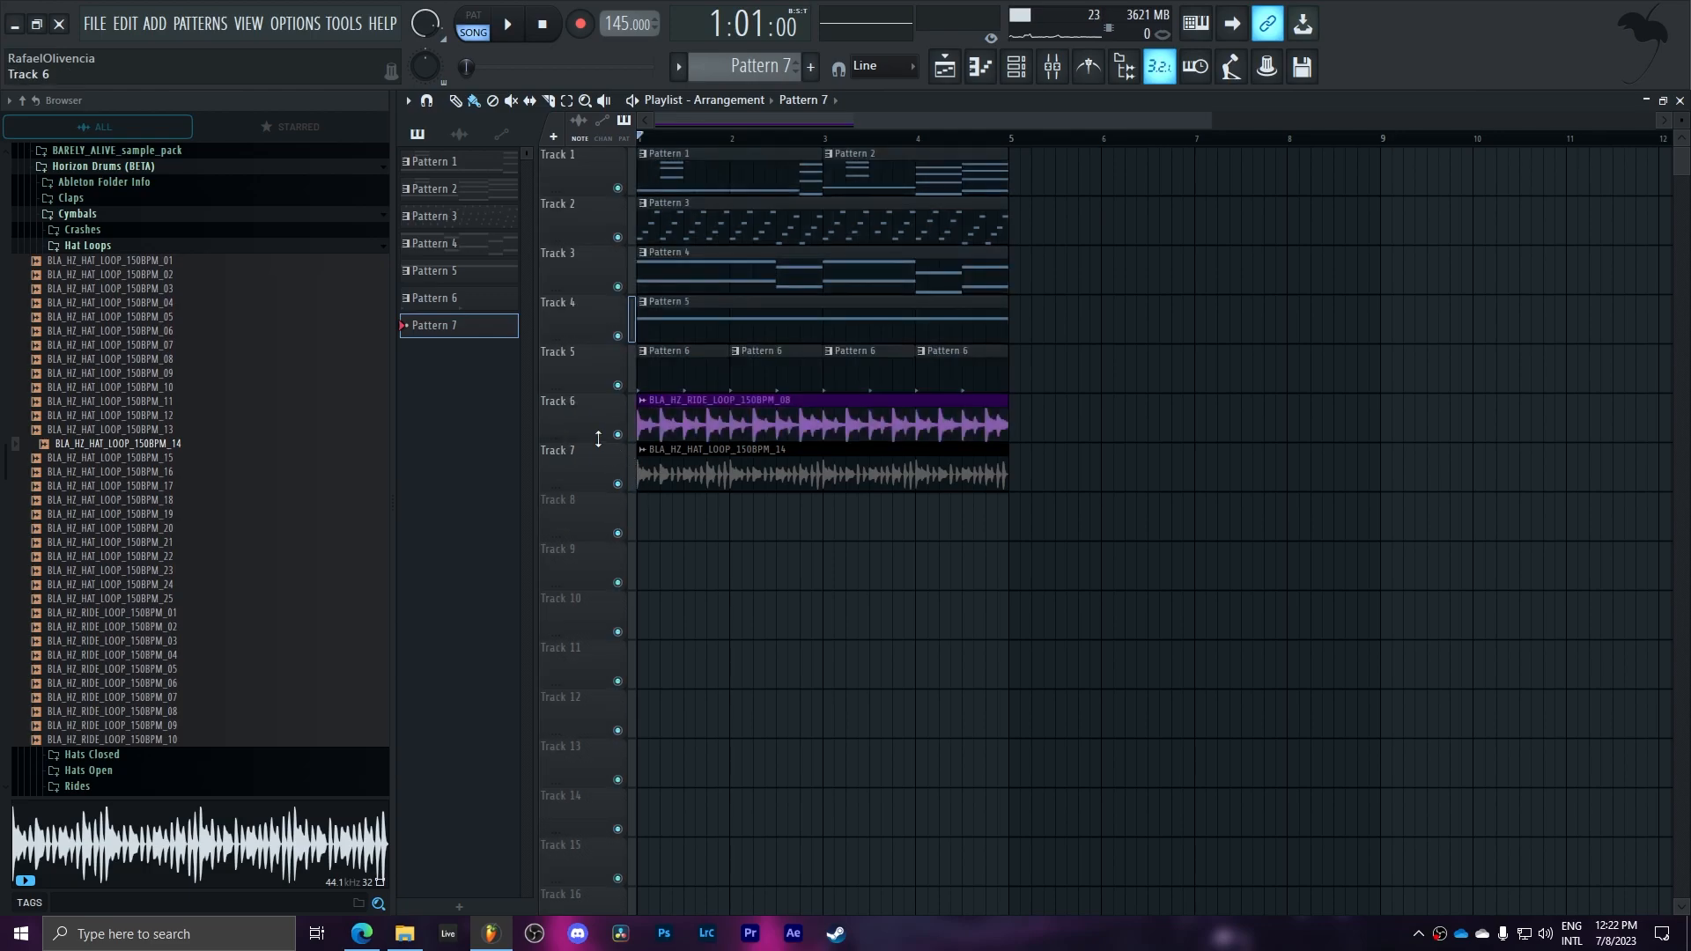
- Play Track 1 in solo with the channel rack shown, and check the SUB channel's 3x Osc settings
scroll(1226, 139, up, 3)
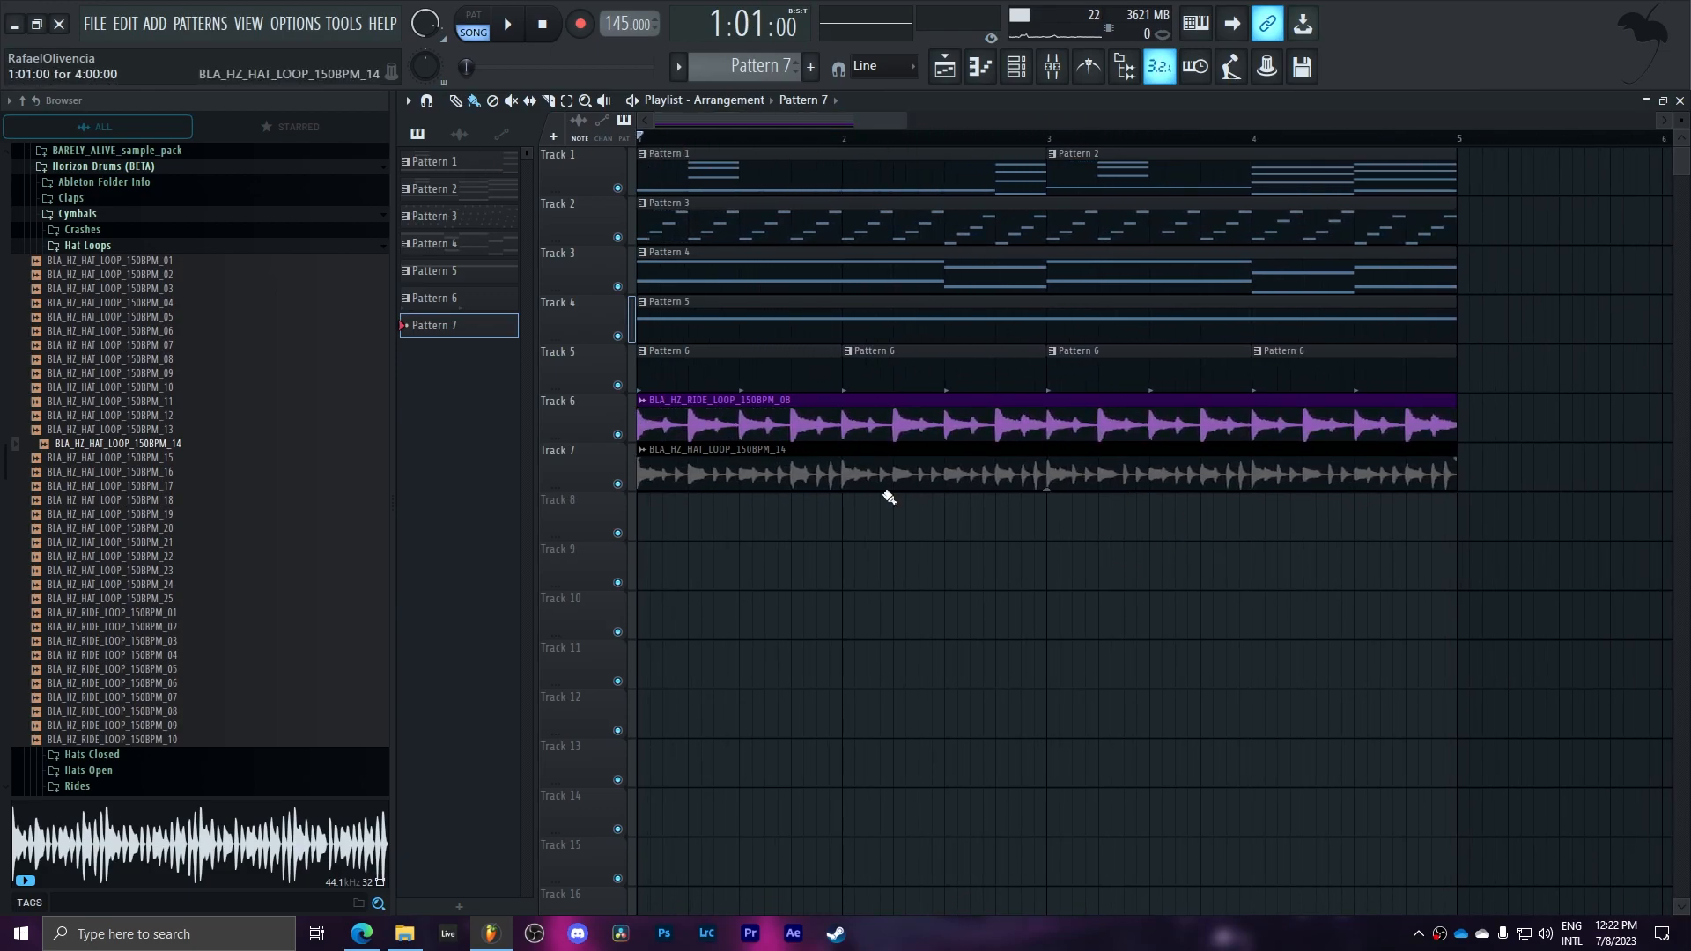
right_click(618, 188)
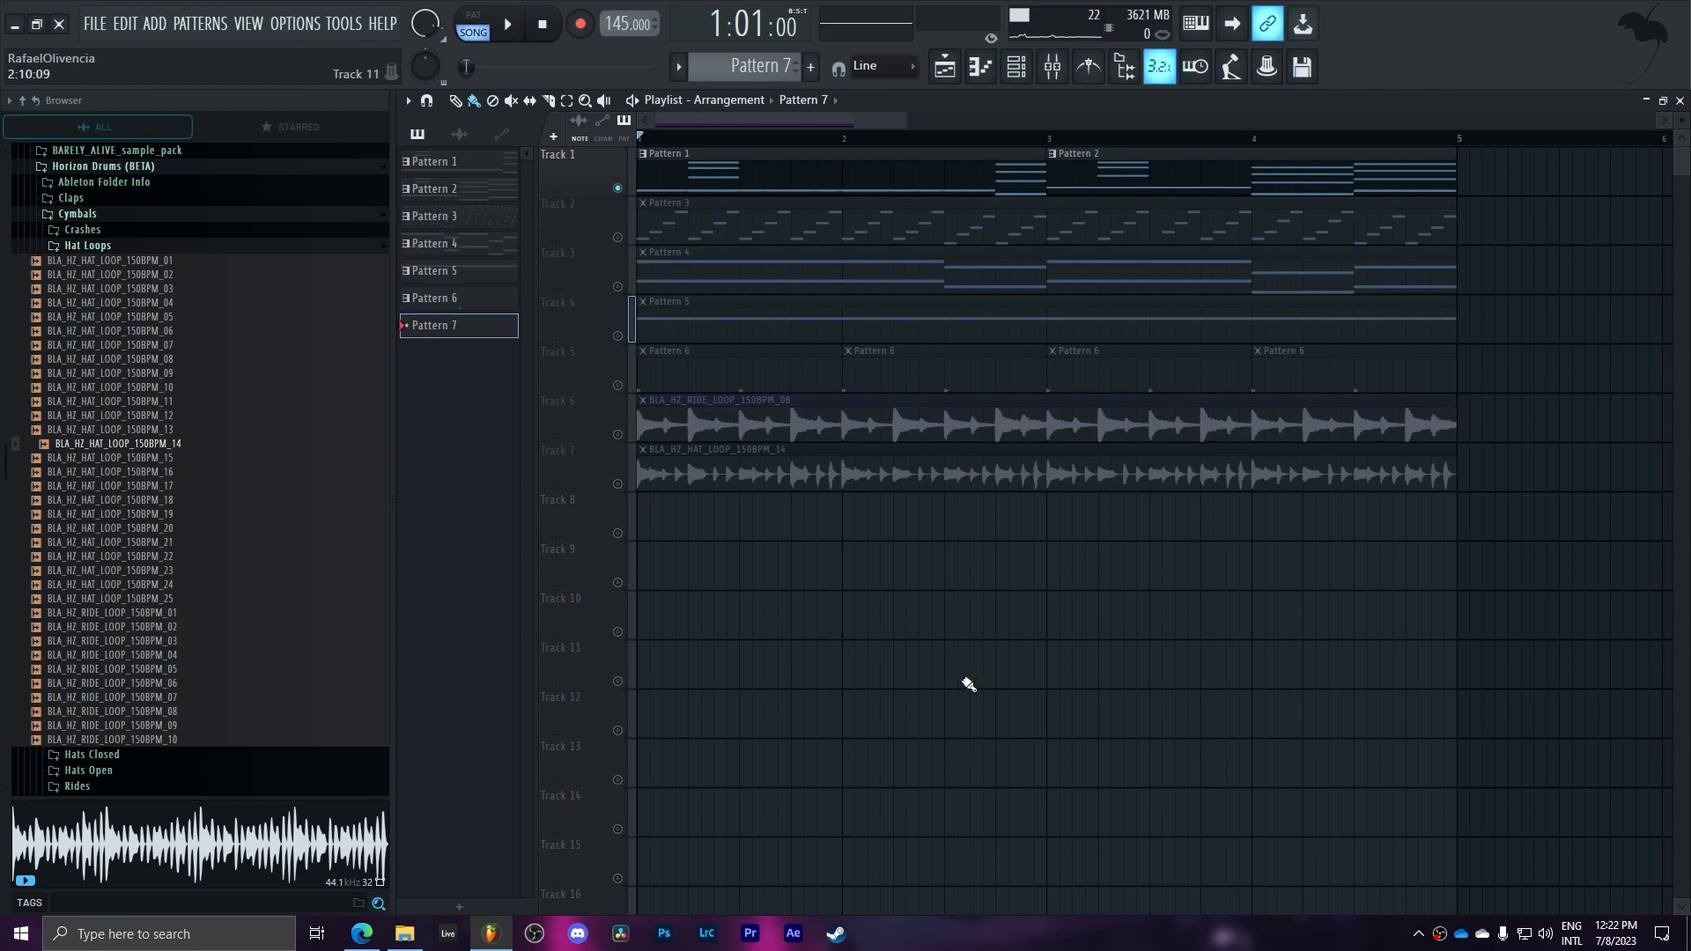
key(space)
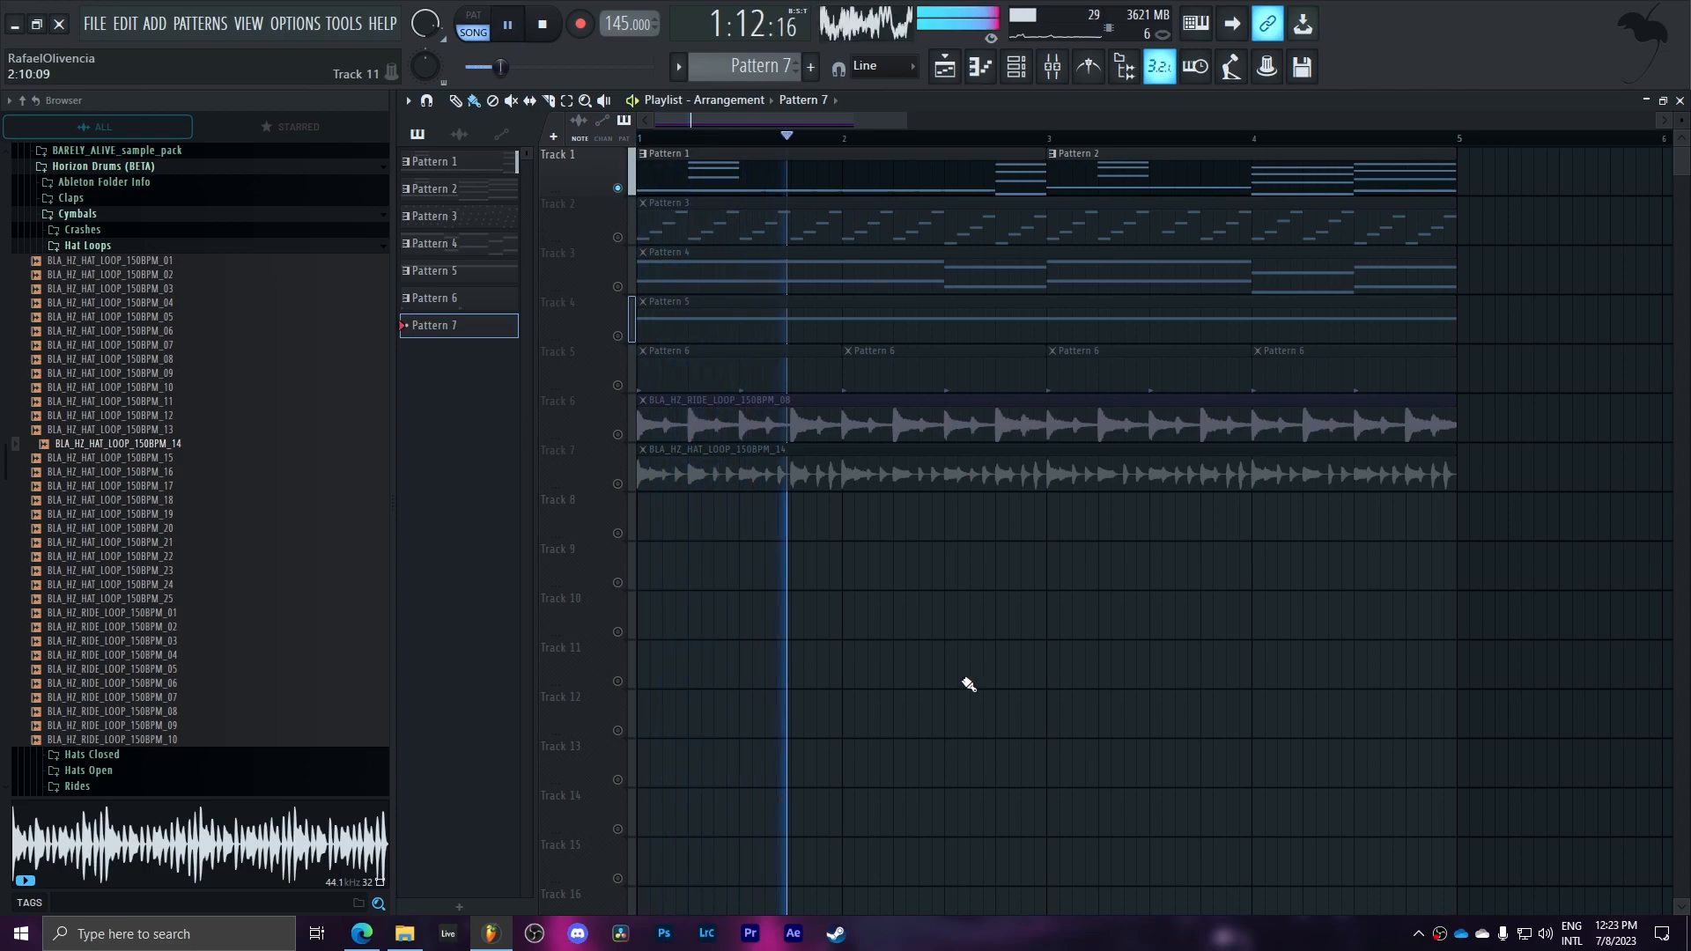
key(F6)
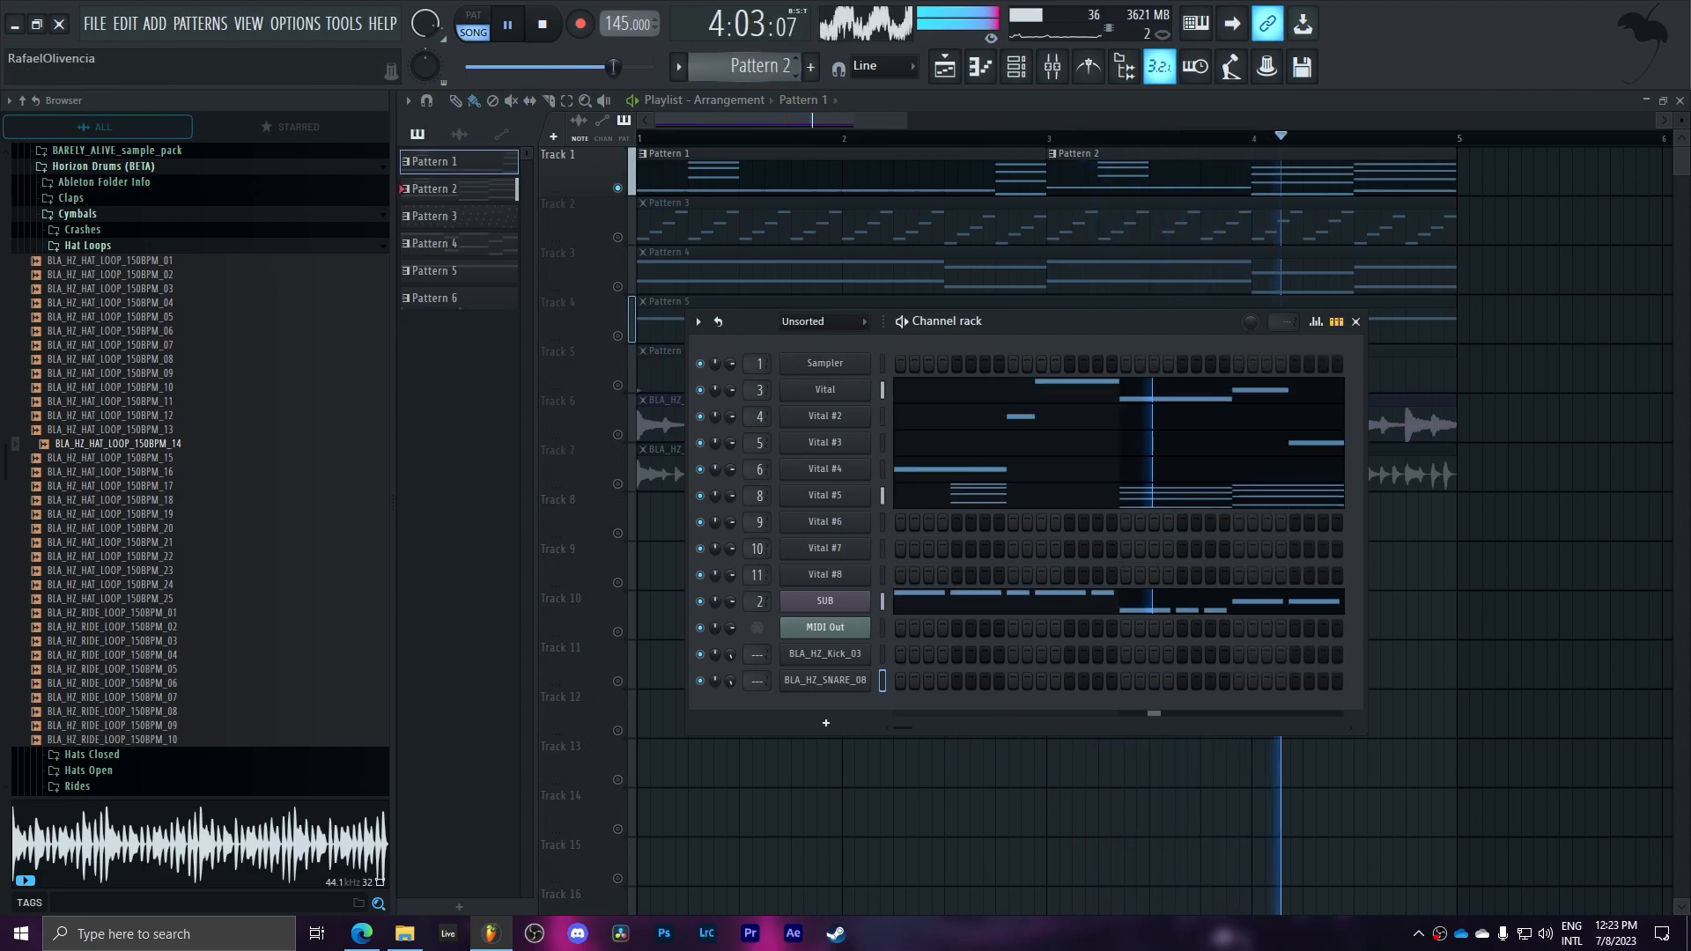
key(space)
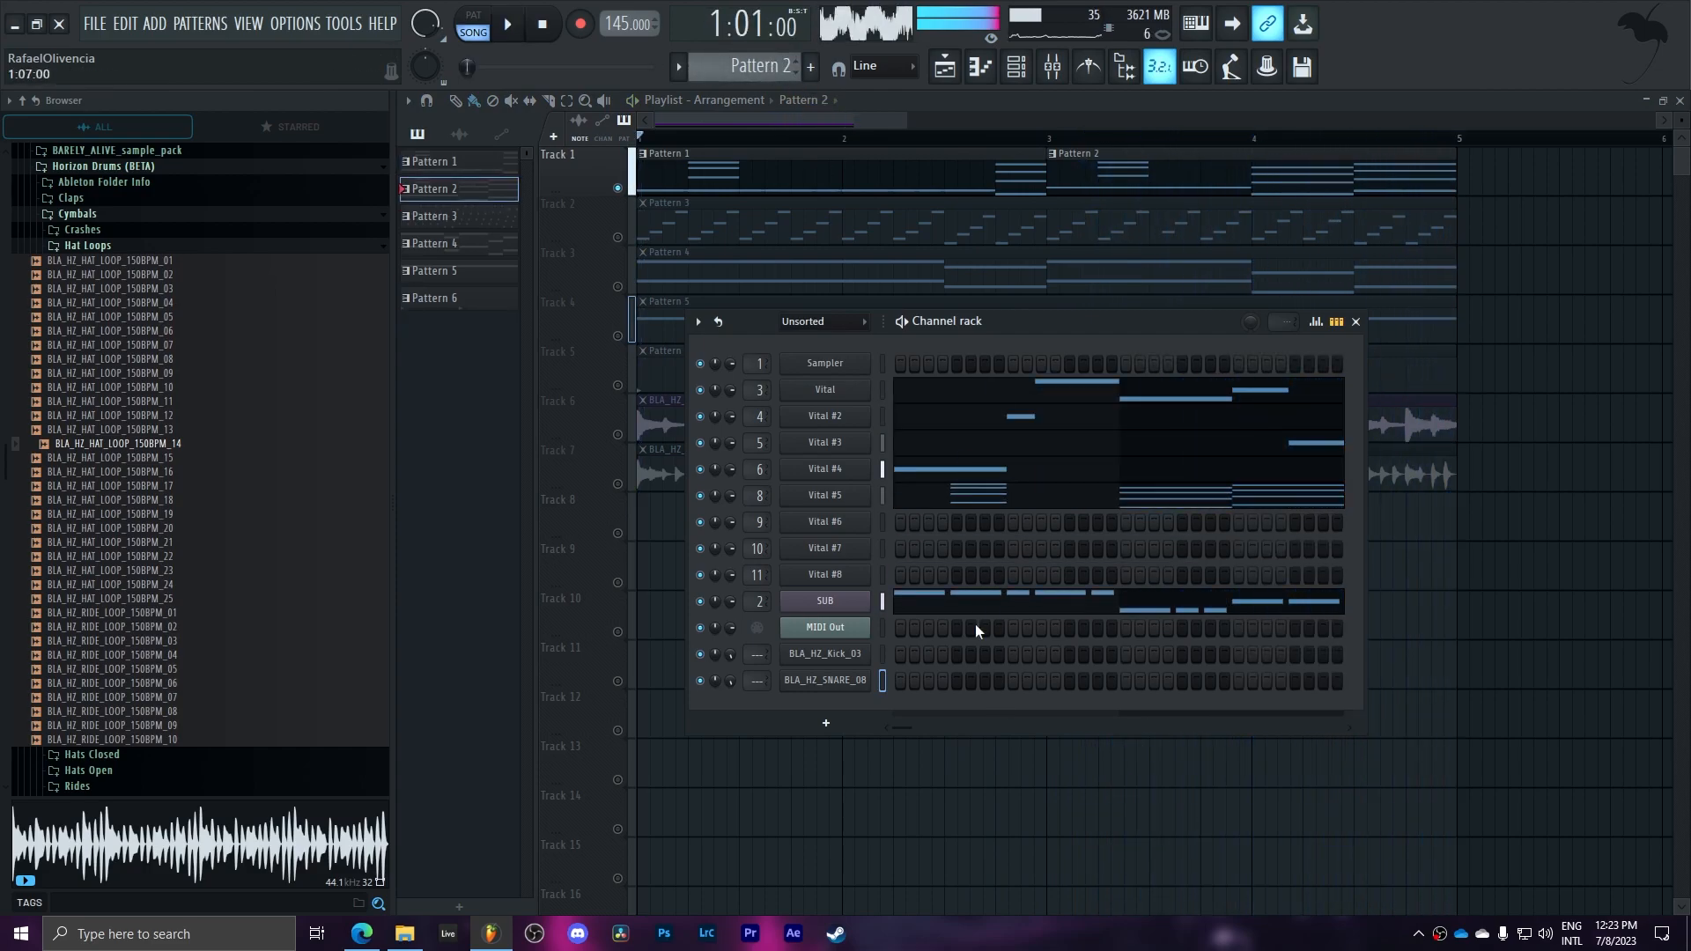
click(852, 602)
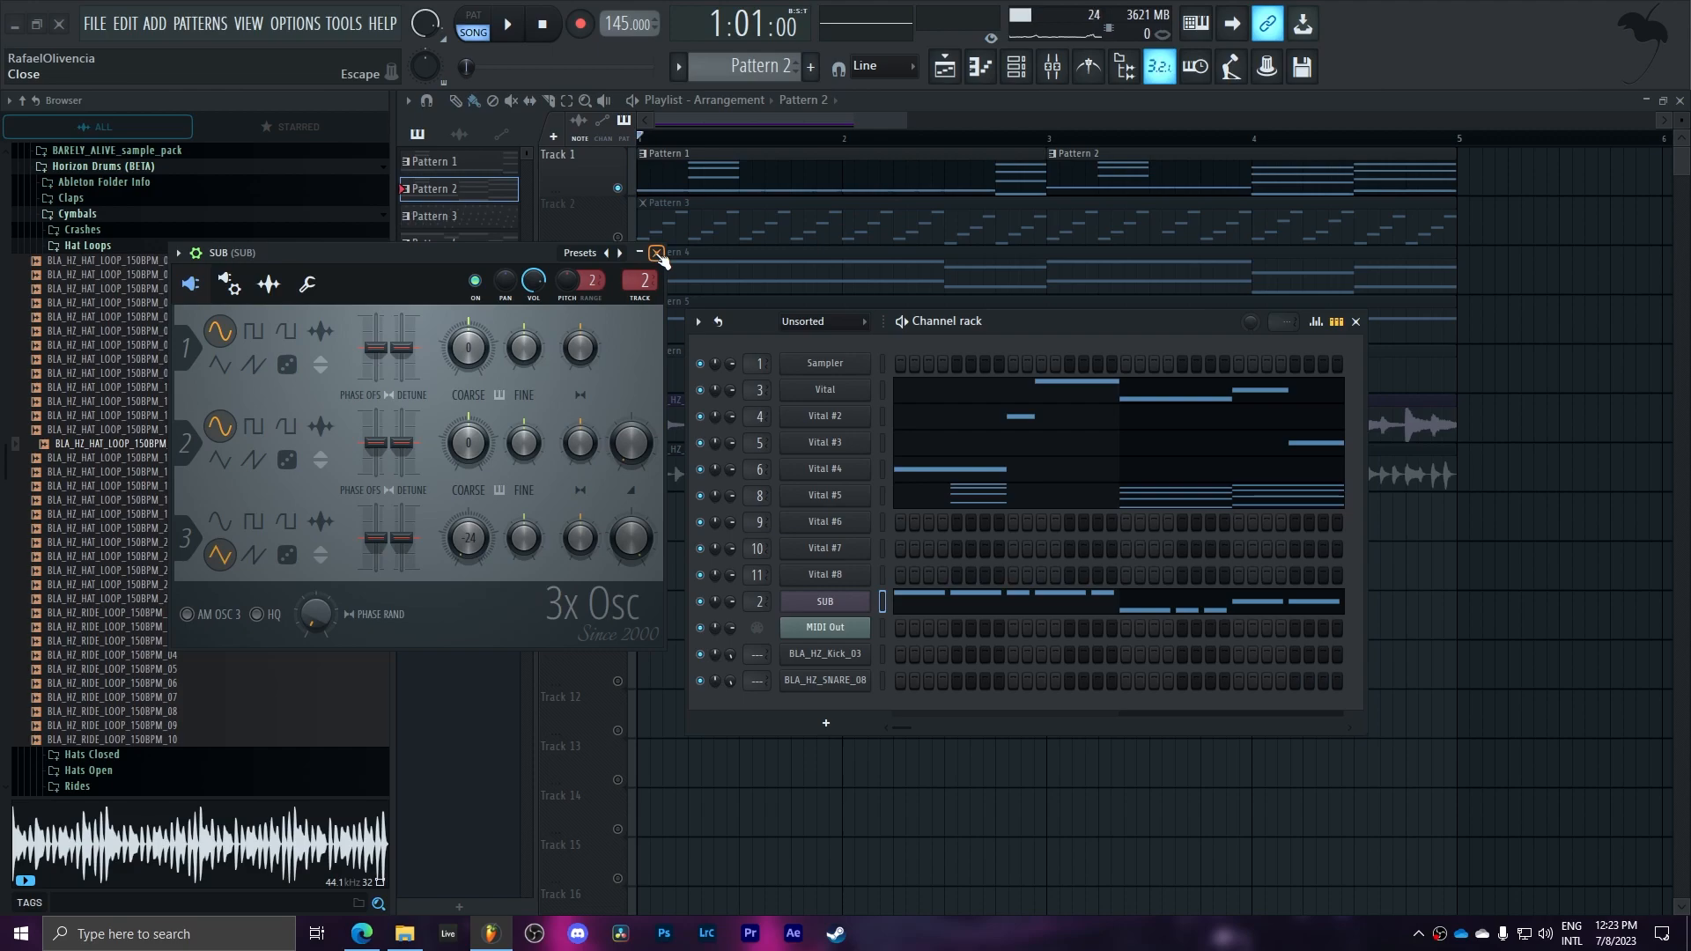
click(657, 254)
- Solo Track 2 and play it while viewing Pattern 3's notes in the piano roll, ending back in the playlist
right_click(617, 238)
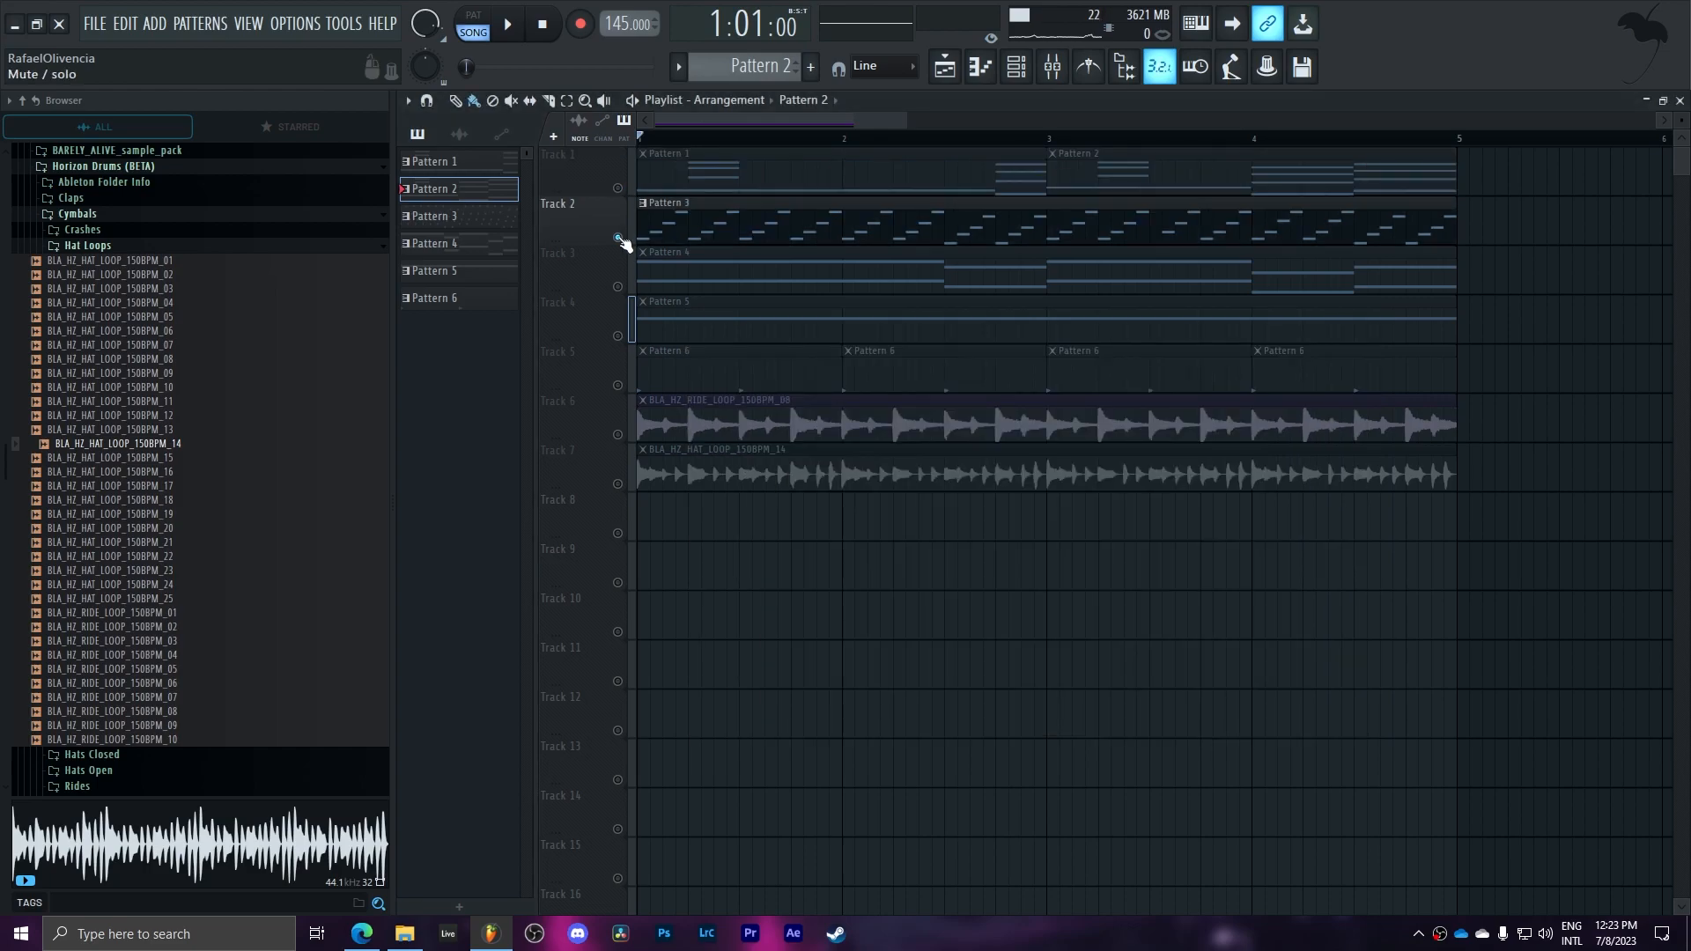
double_click(729, 215)
key(space)
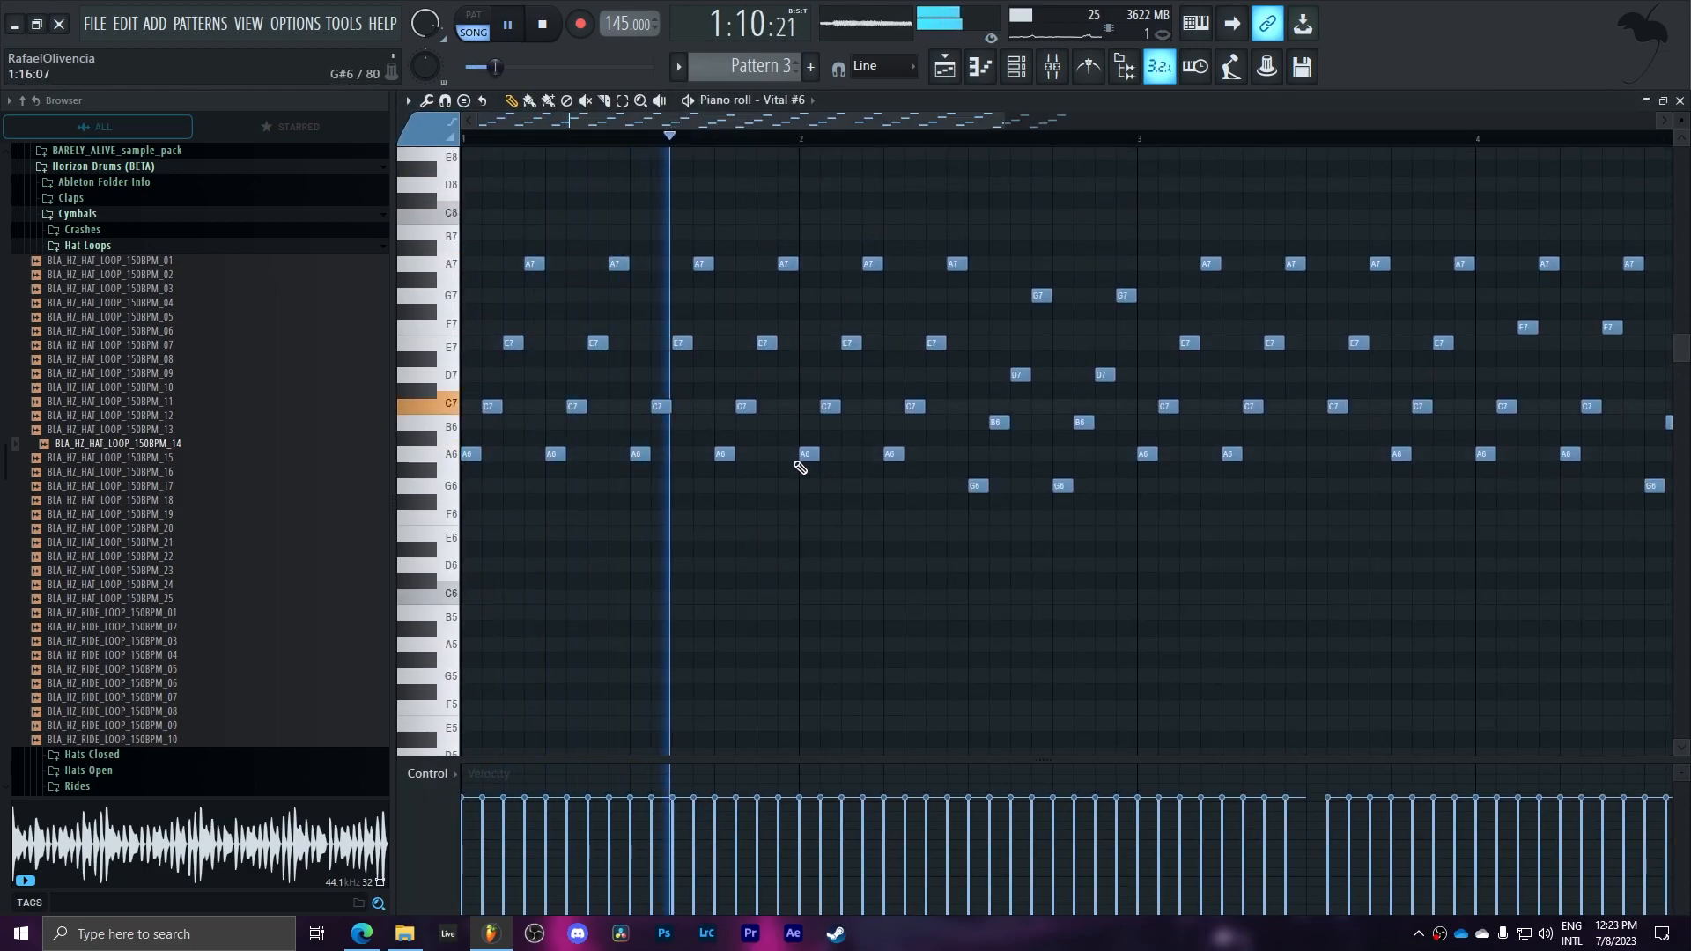
key(F5)
key(space)
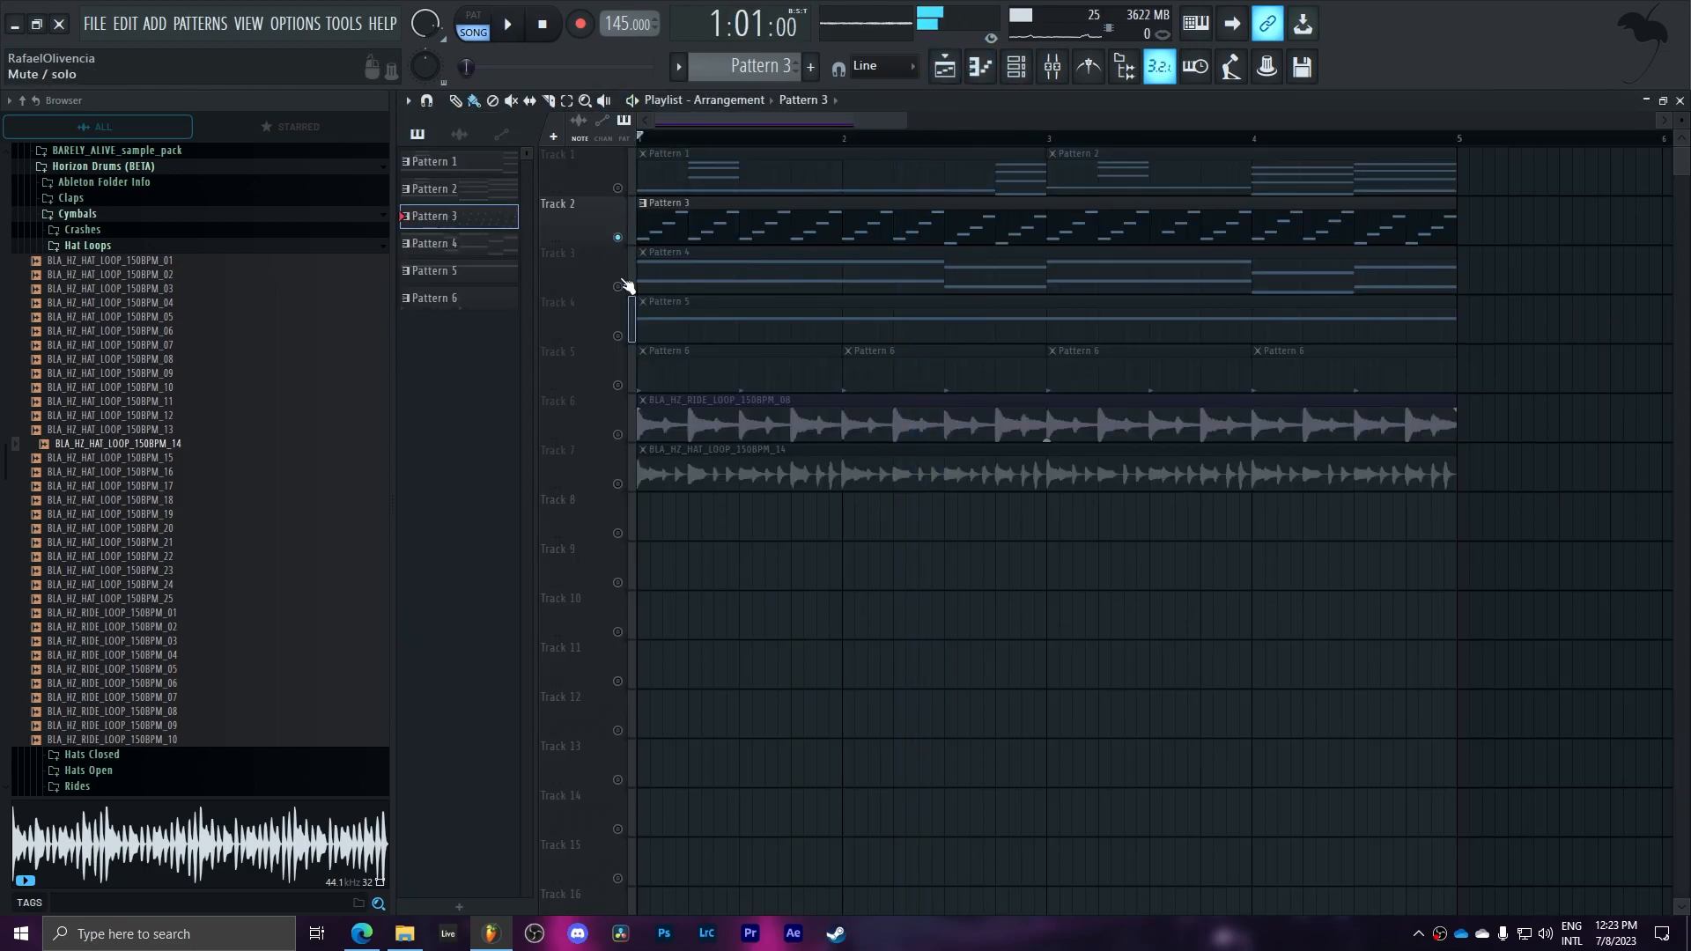
- Play Track 3 and Track 4 in solo one after the other, and unsolo Track 4
right_click(620, 286)
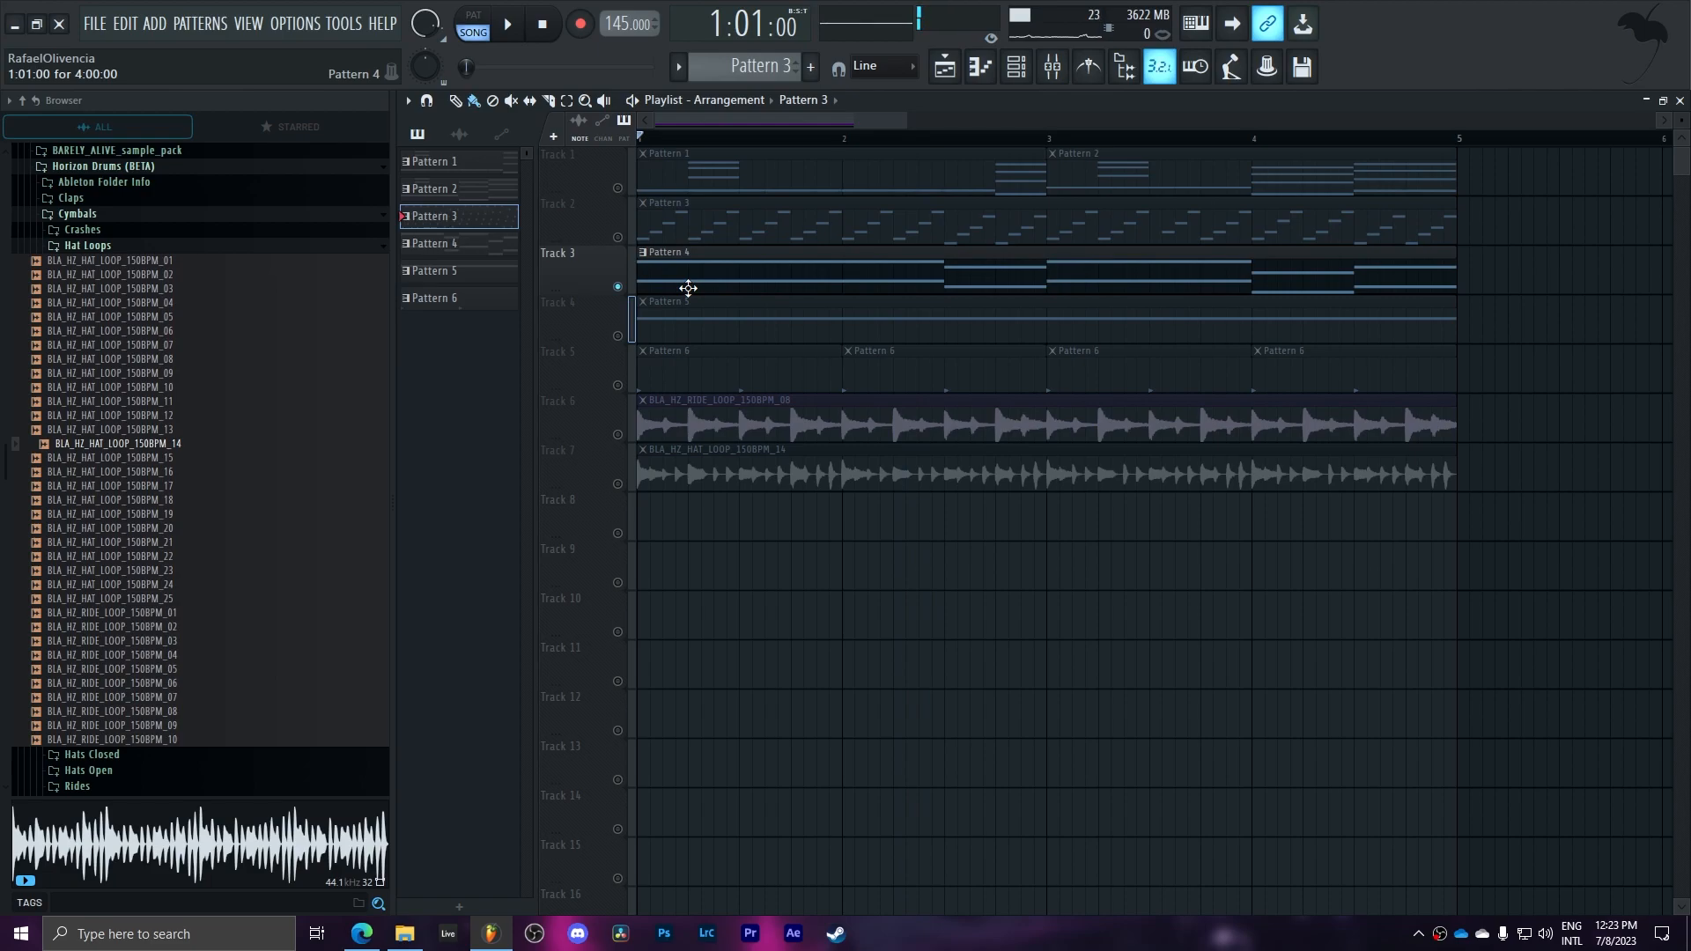
key(space)
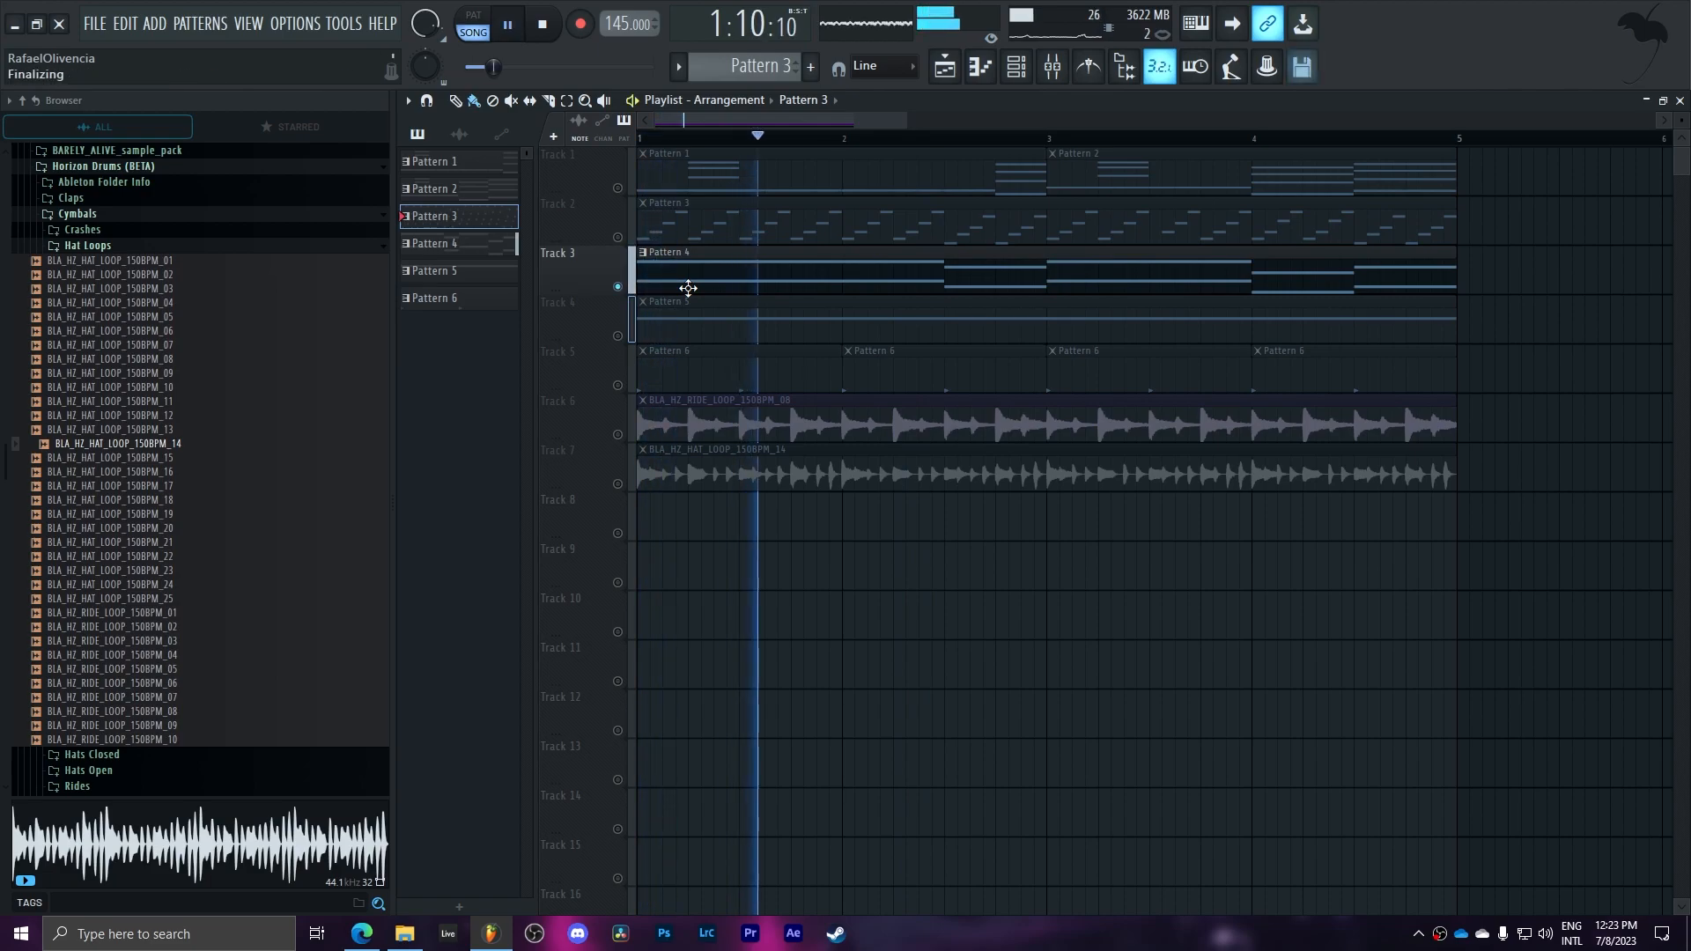
key(space)
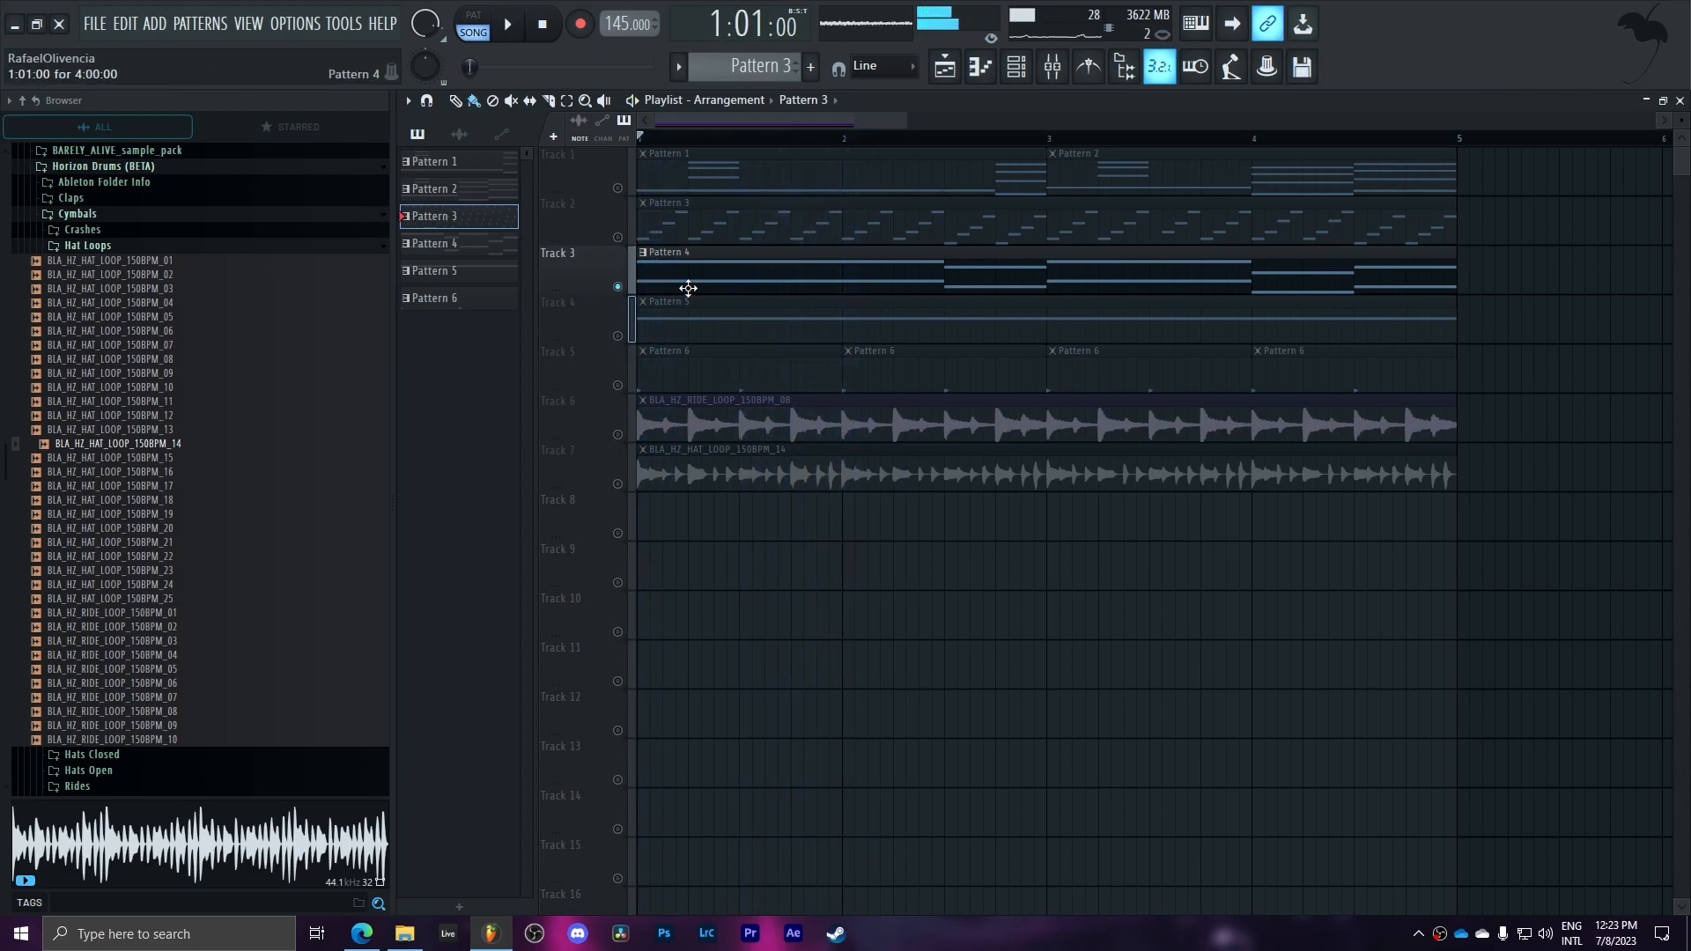
right_click(619, 337)
key(space)
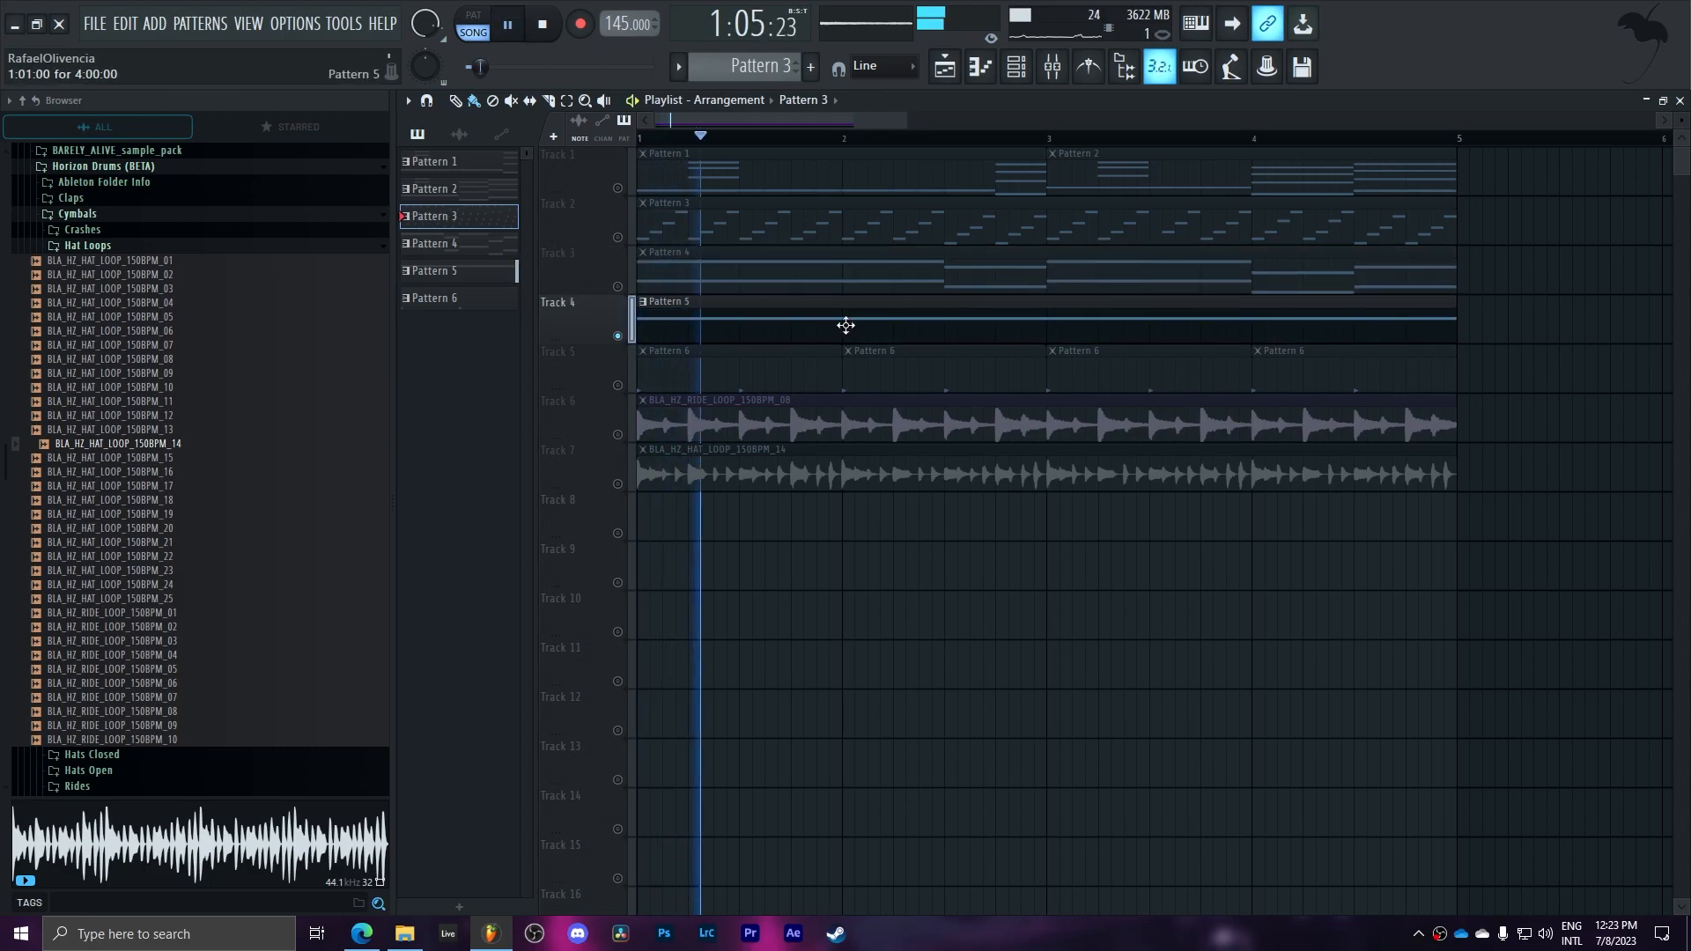
key(space)
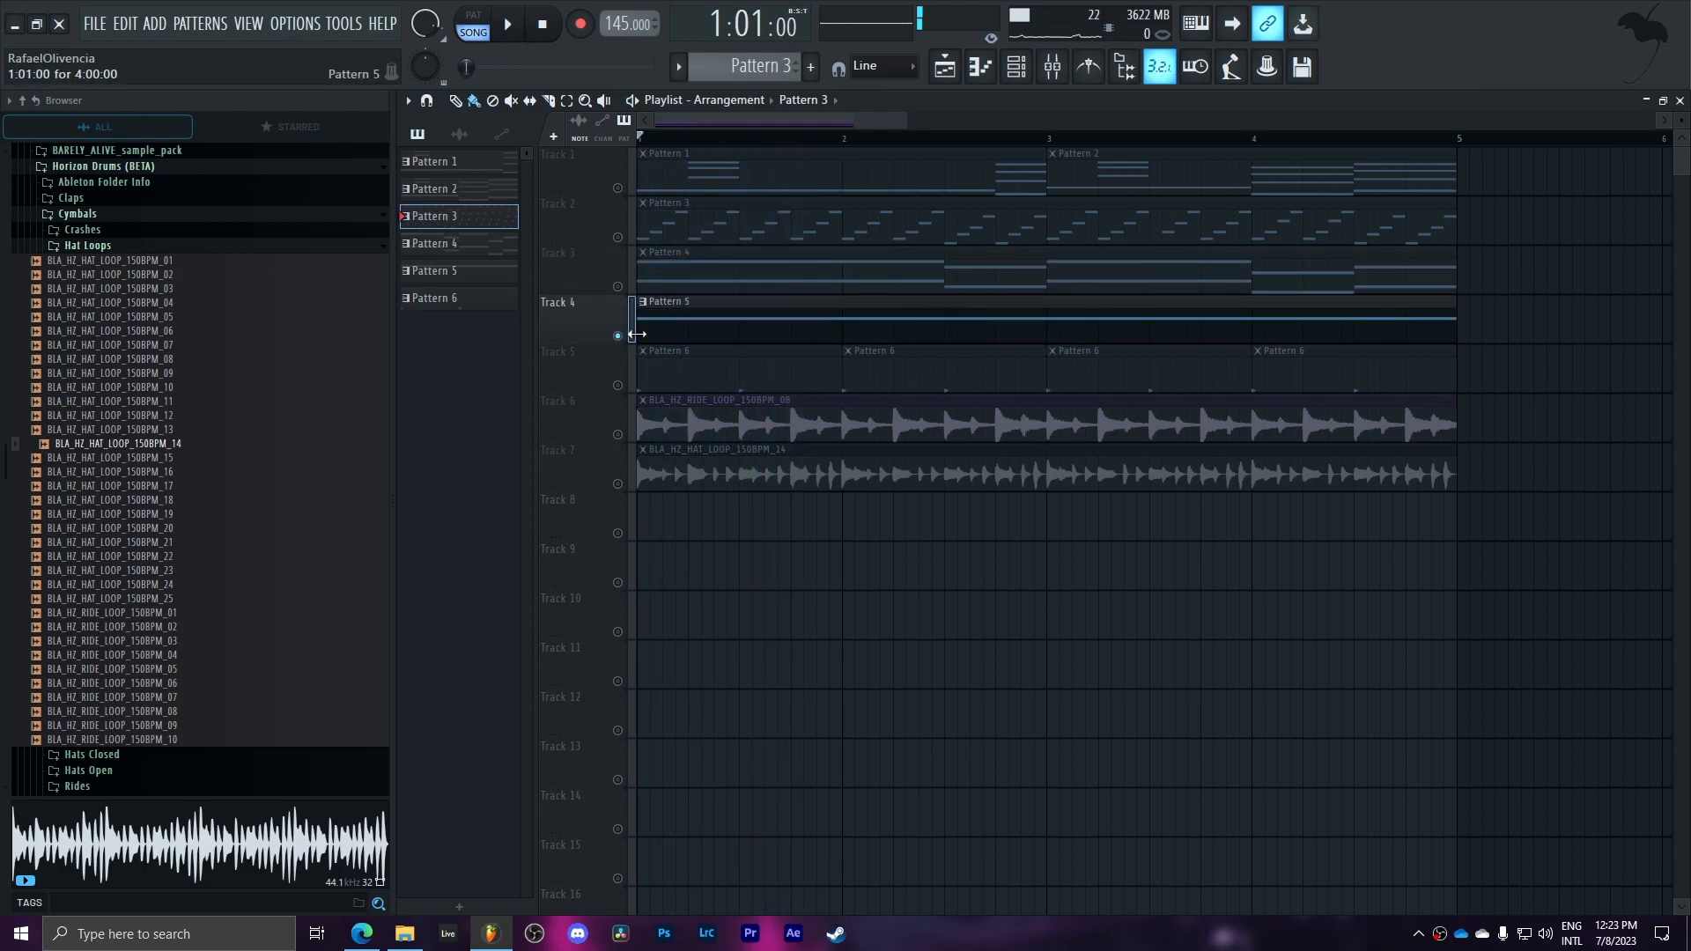
right_click(619, 336)
- Open the channel rack and mixer, and look through the mixer tracks from Vital to Vital #4 and BASSES
click(1015, 67)
click(1053, 68)
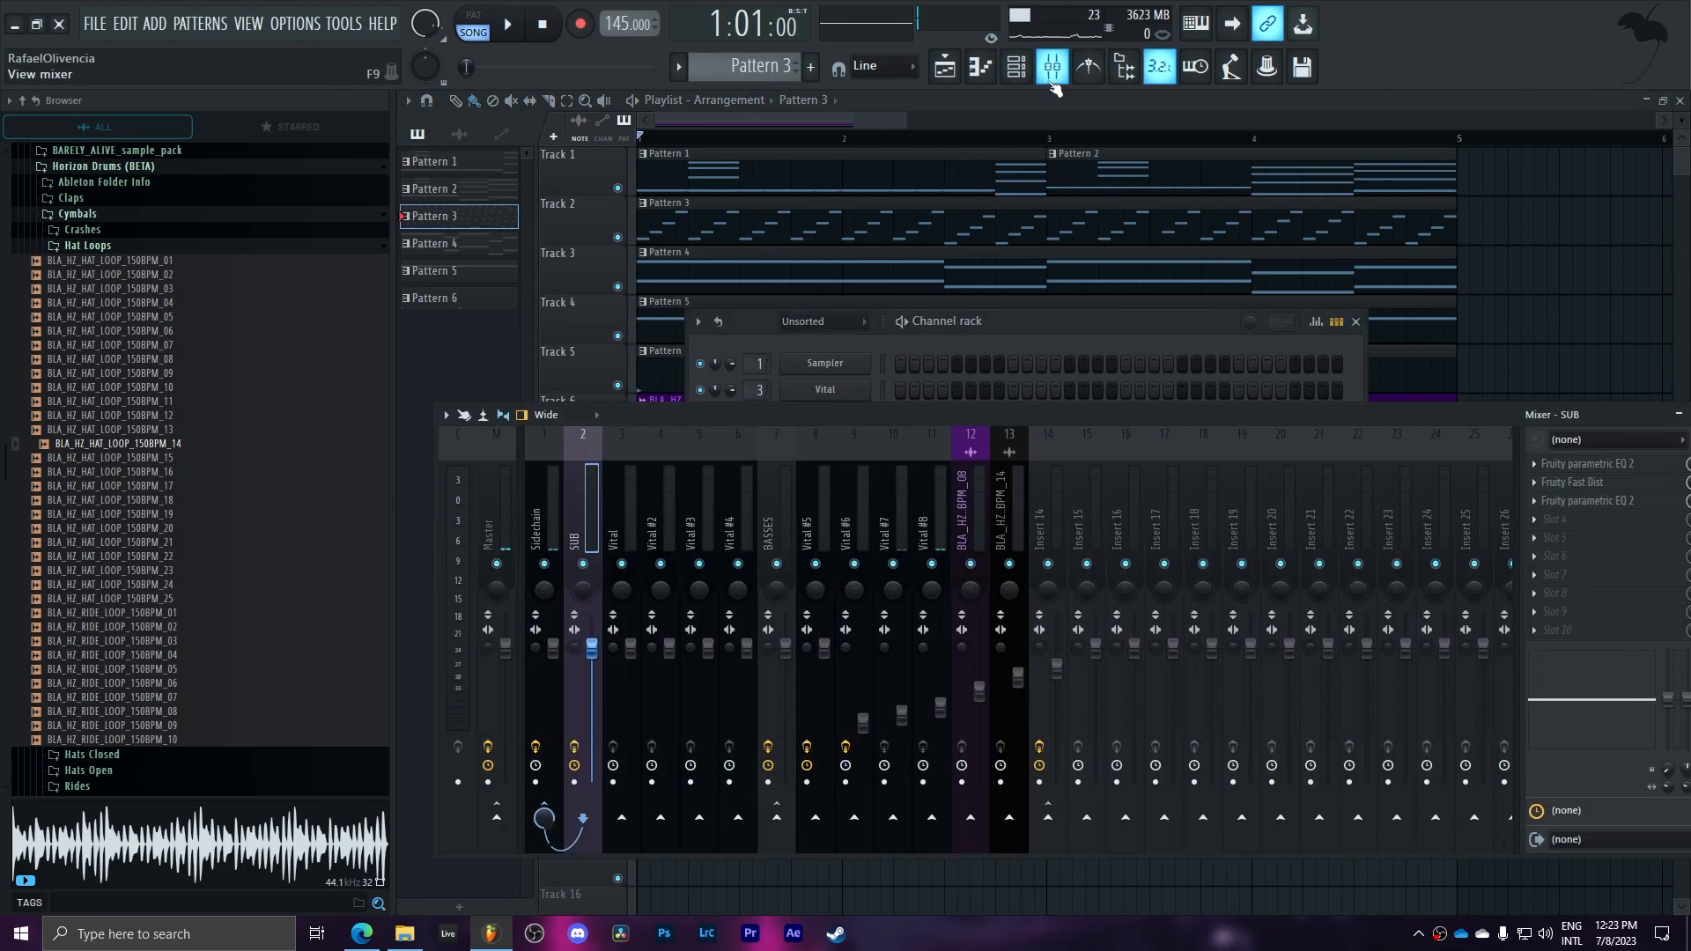
click(631, 510)
click(649, 514)
click(696, 510)
click(733, 510)
click(775, 520)
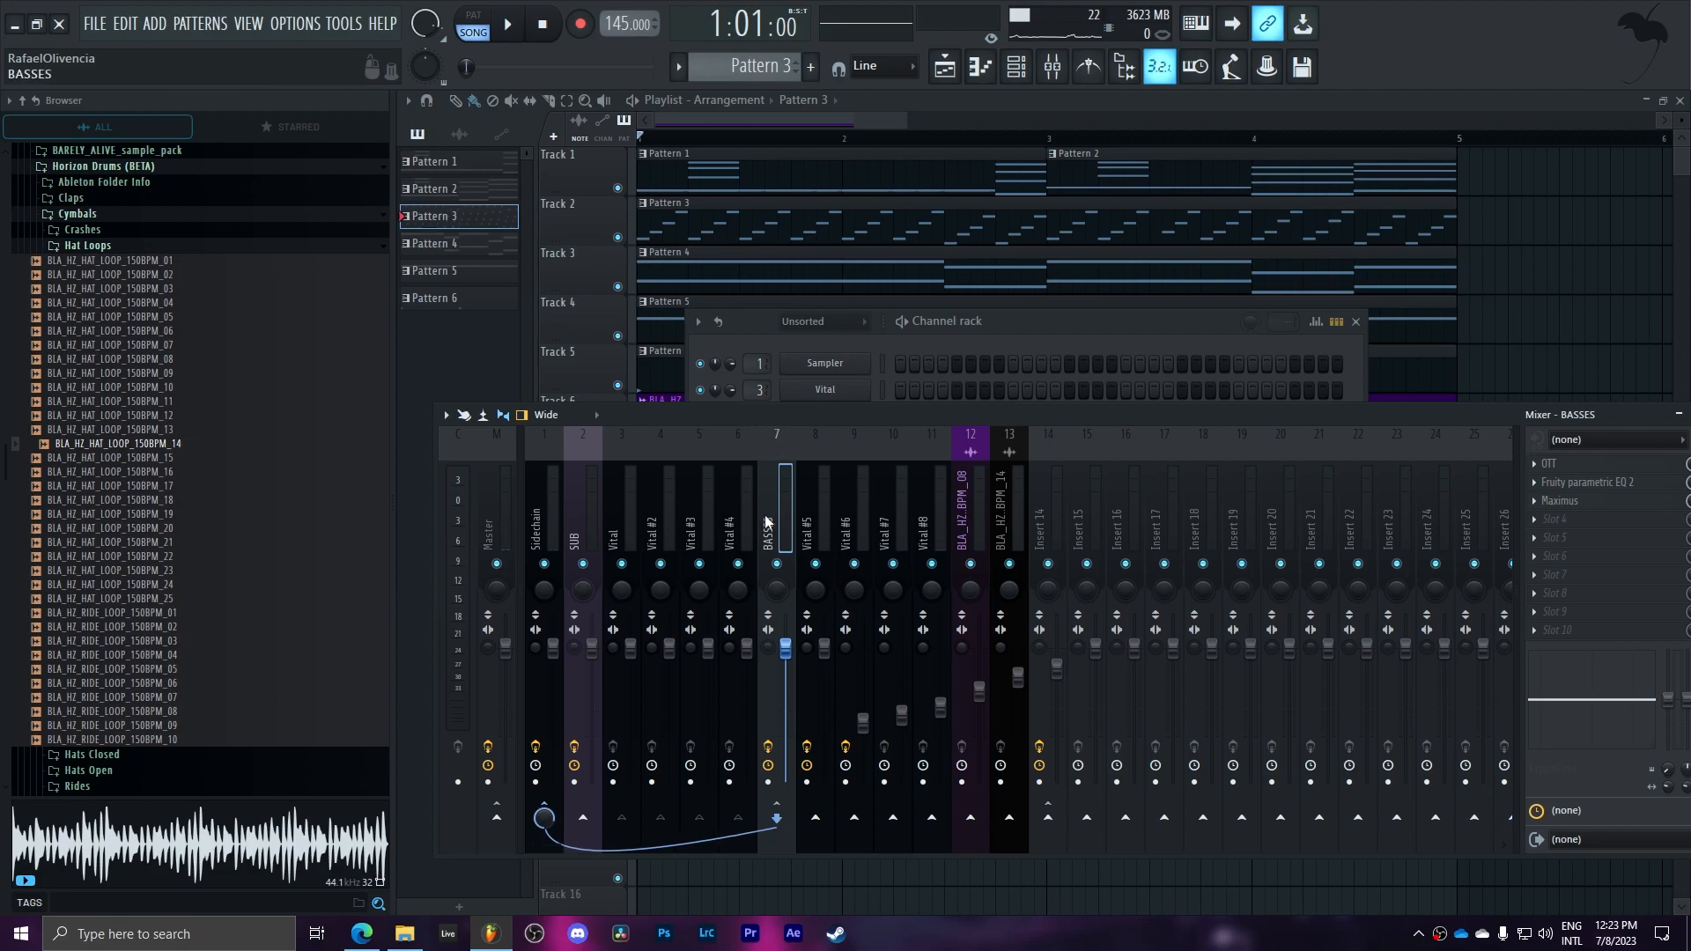
- Open the OTT, Fruity parametric EQ 2 and Maximus effects on the BASSES track and examine their settings
click(1554, 464)
click(1581, 484)
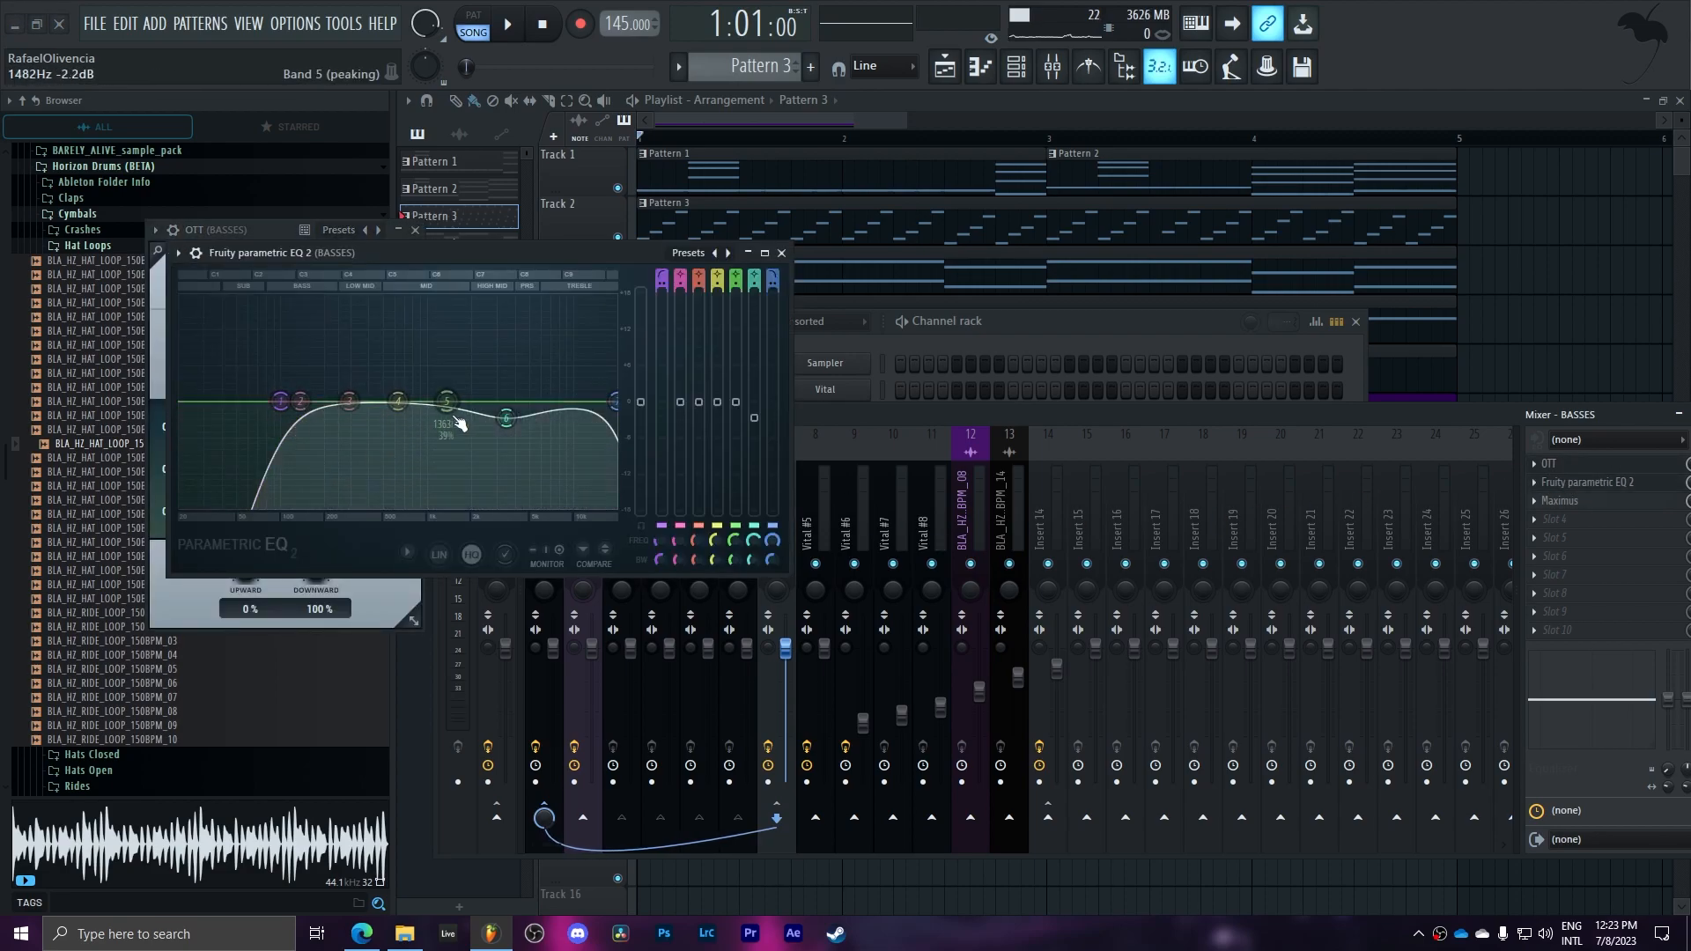
click(1610, 501)
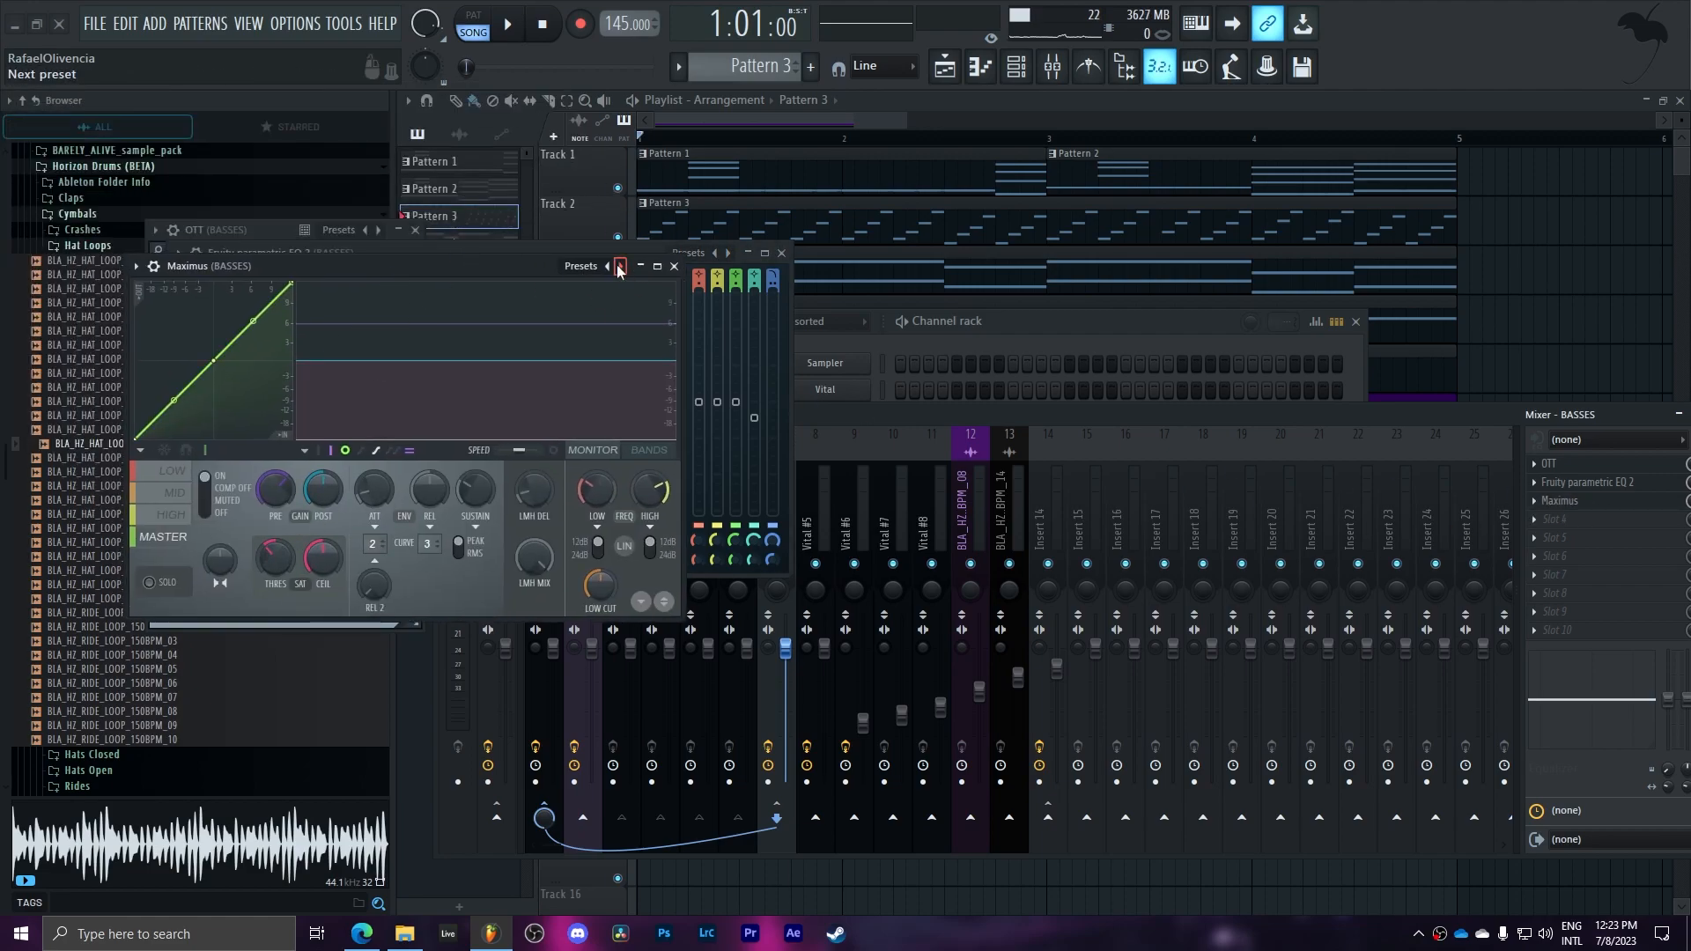
- Load the Default preset in the BASSES track's Maximus and straighten the master band's compression curve into a diagonal line
click(619, 270)
click(669, 64)
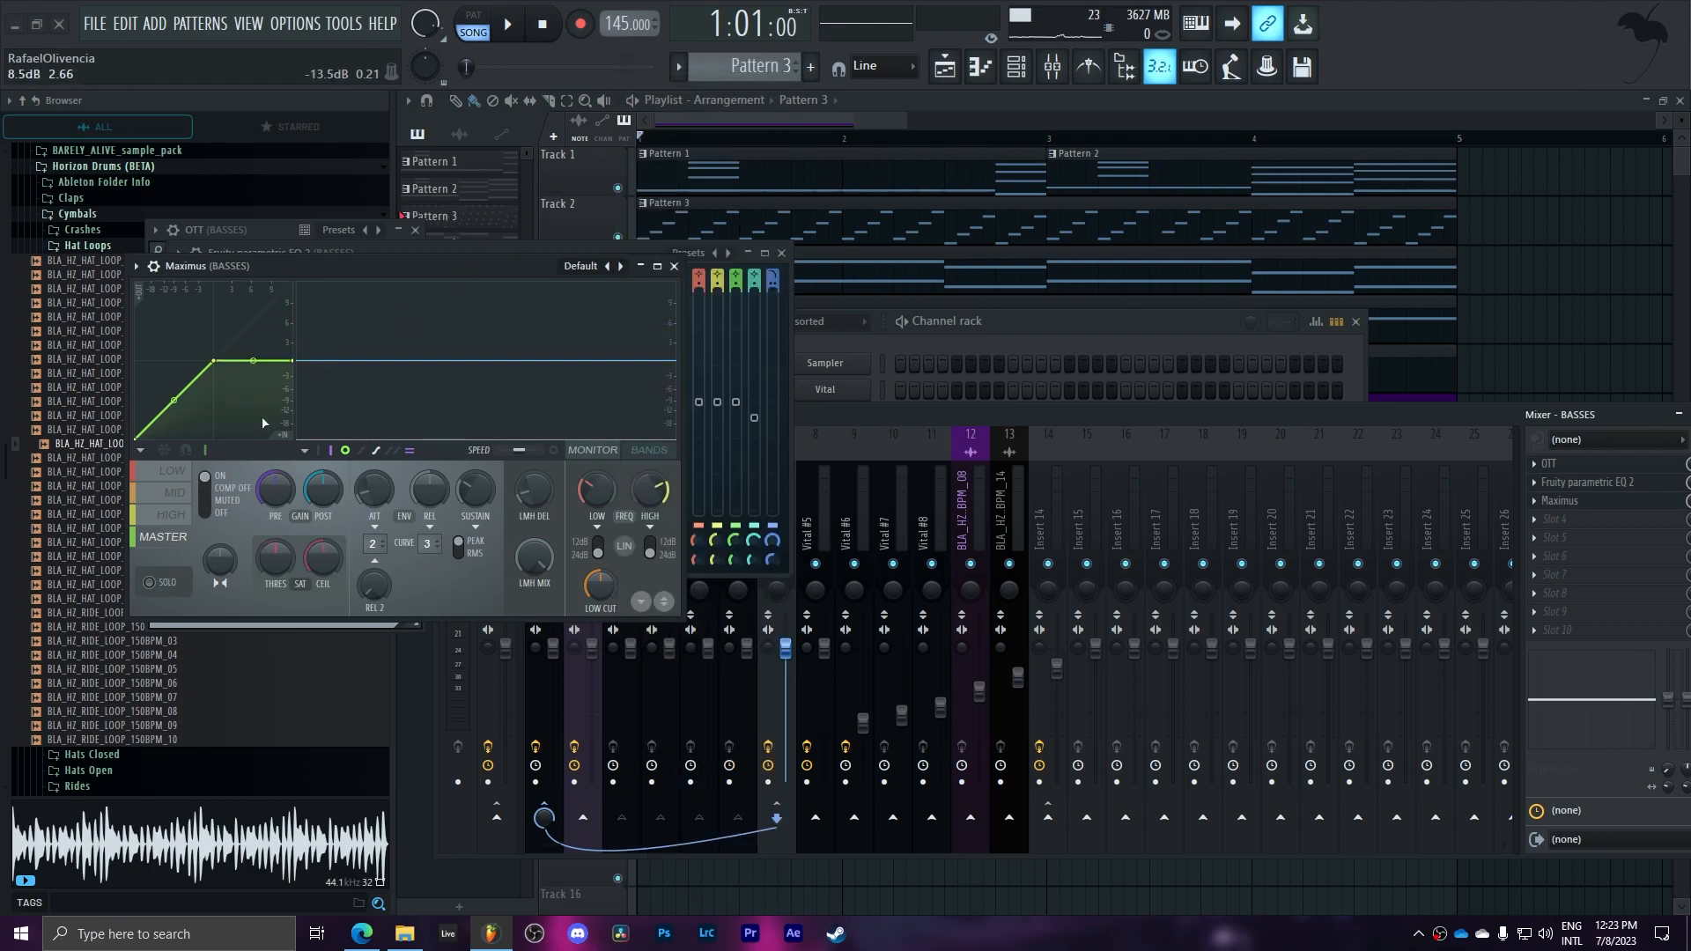
drag(291, 361, 291, 282)
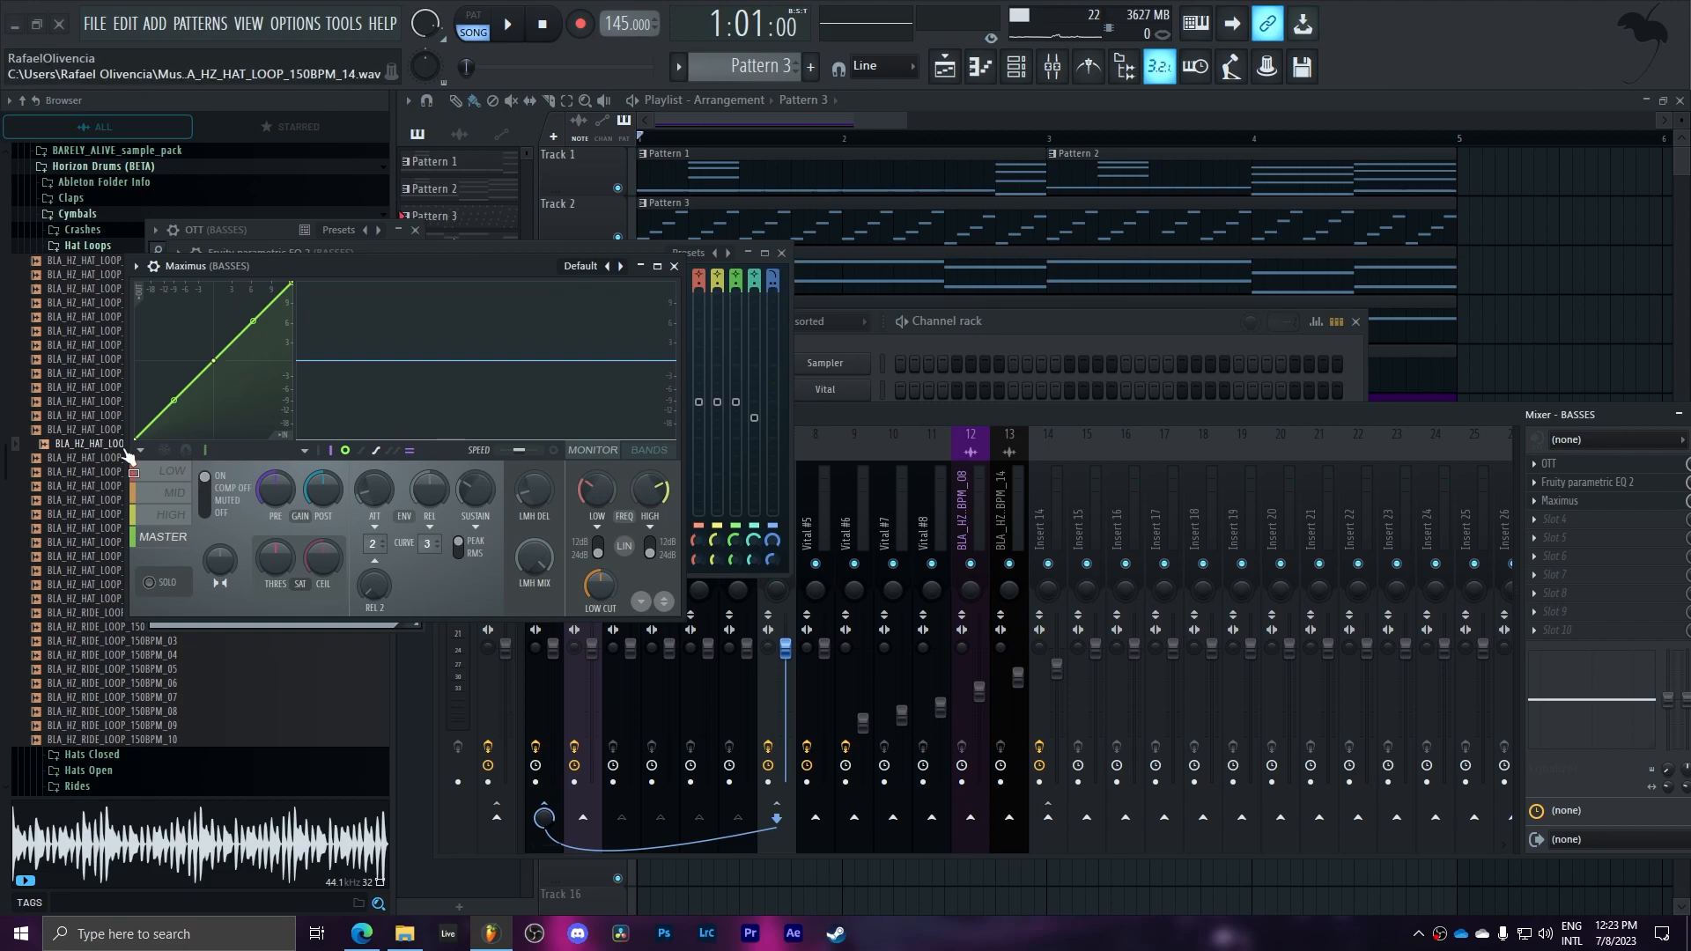
- Check the MID and HIGH bands in Maximus, and adjust the MASTER band's ceiling and pre gain
click(188, 493)
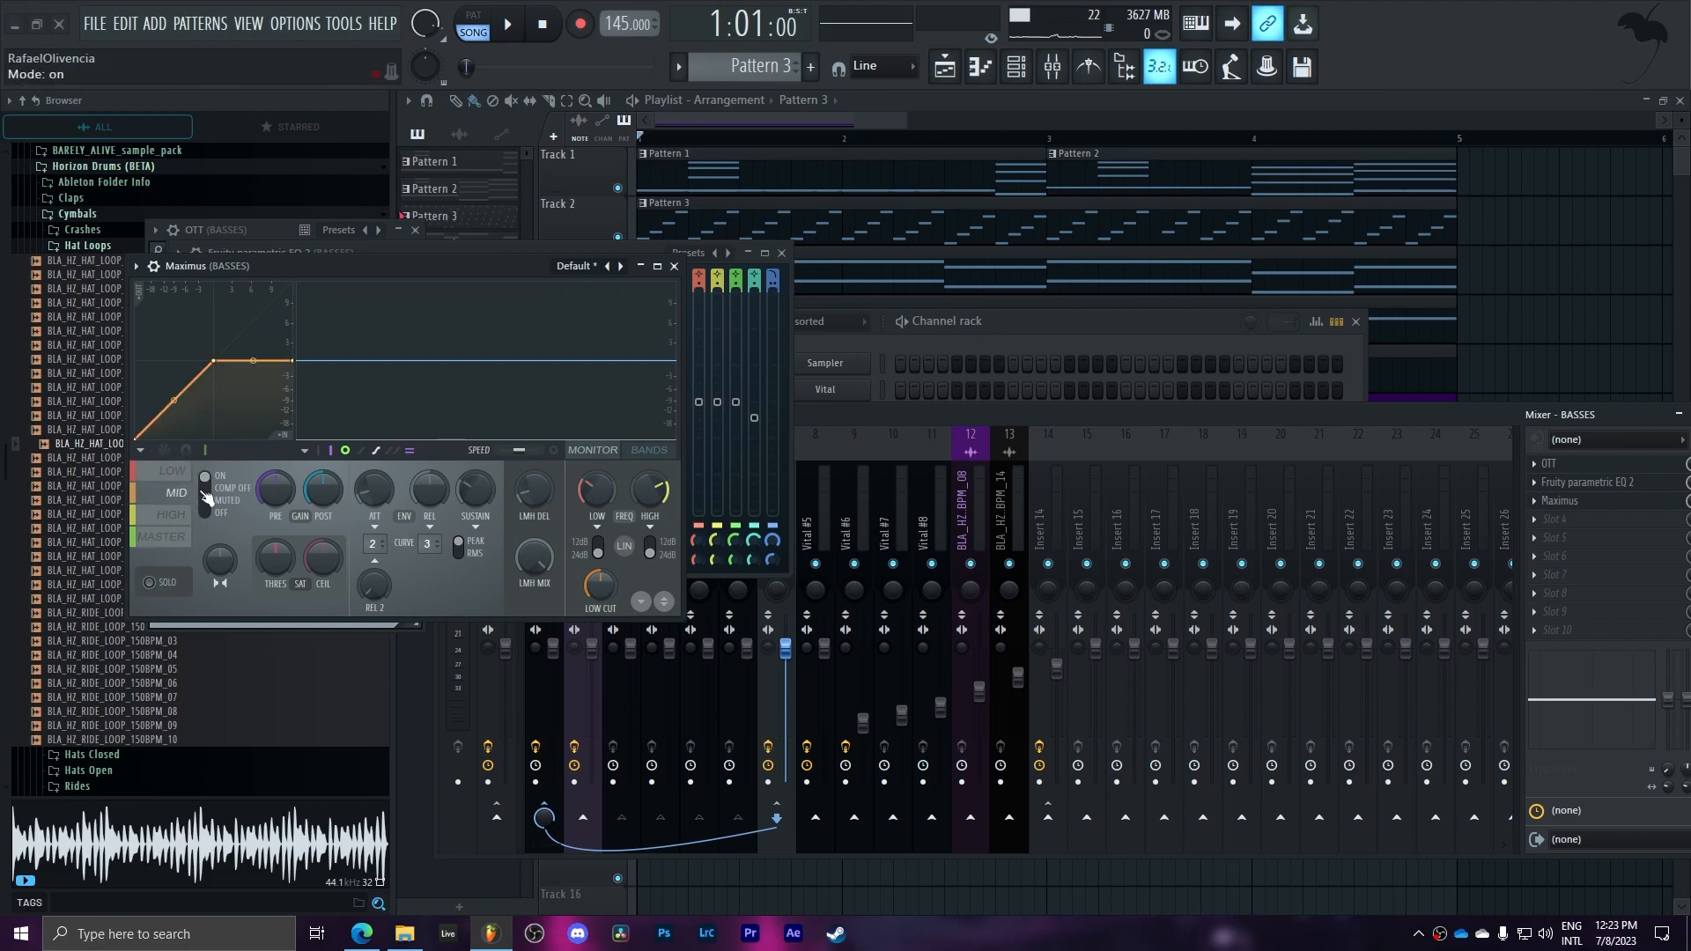
click(188, 511)
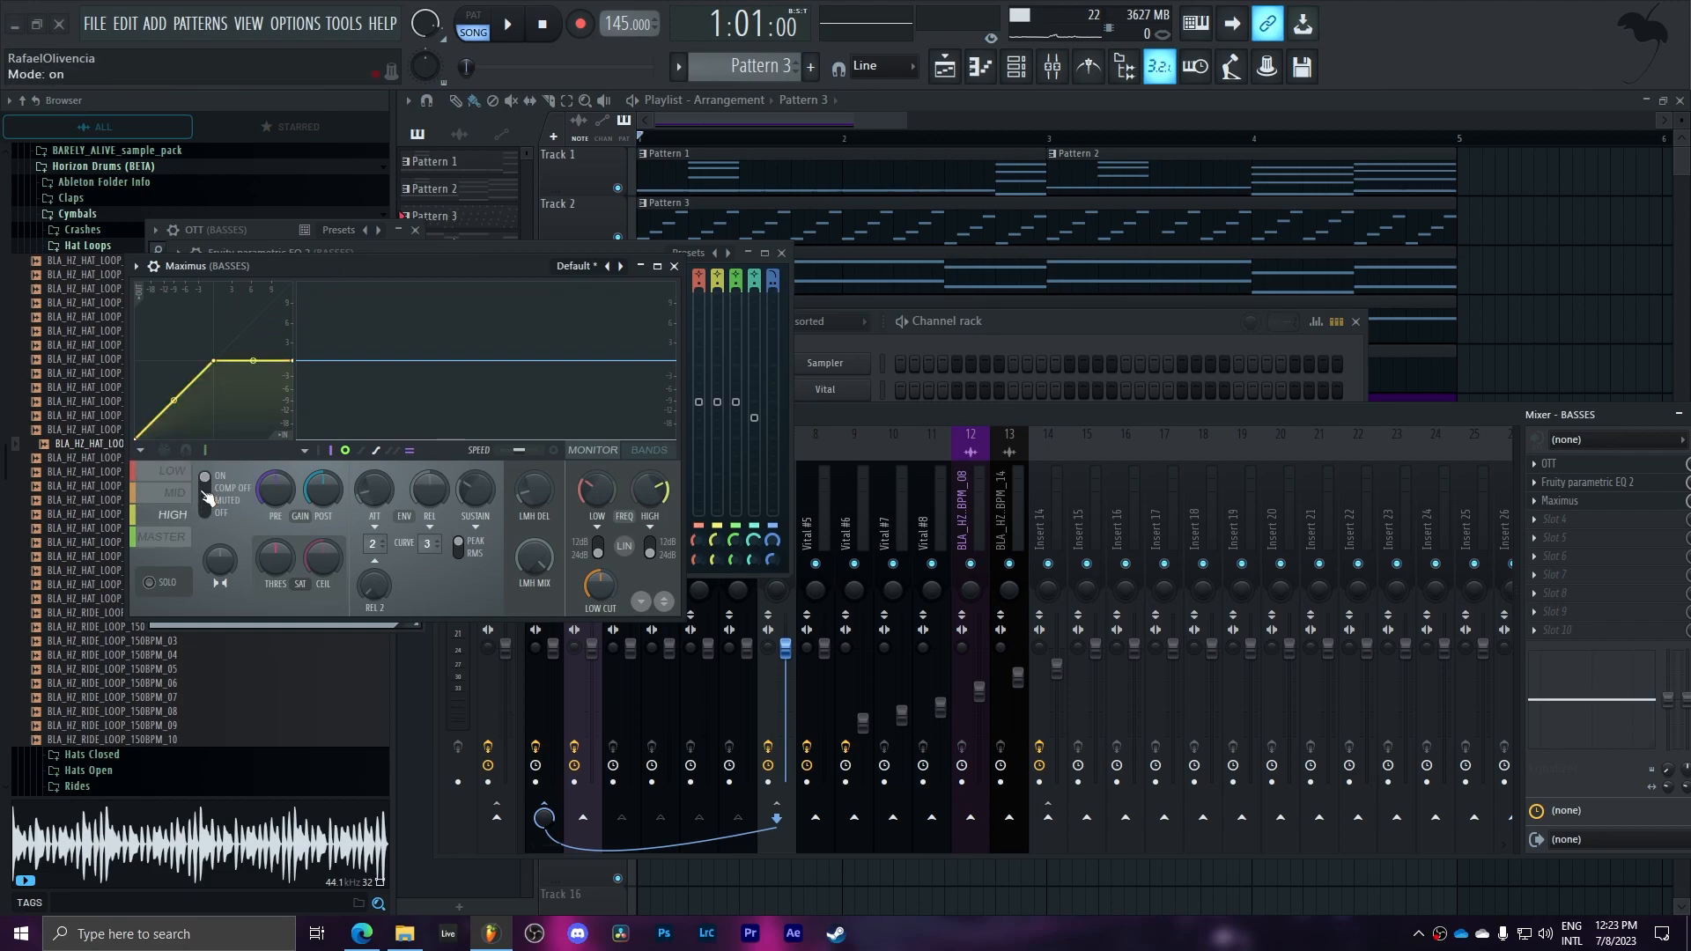
click(177, 536)
drag(319, 565, 283, 565)
drag(278, 500, 278, 480)
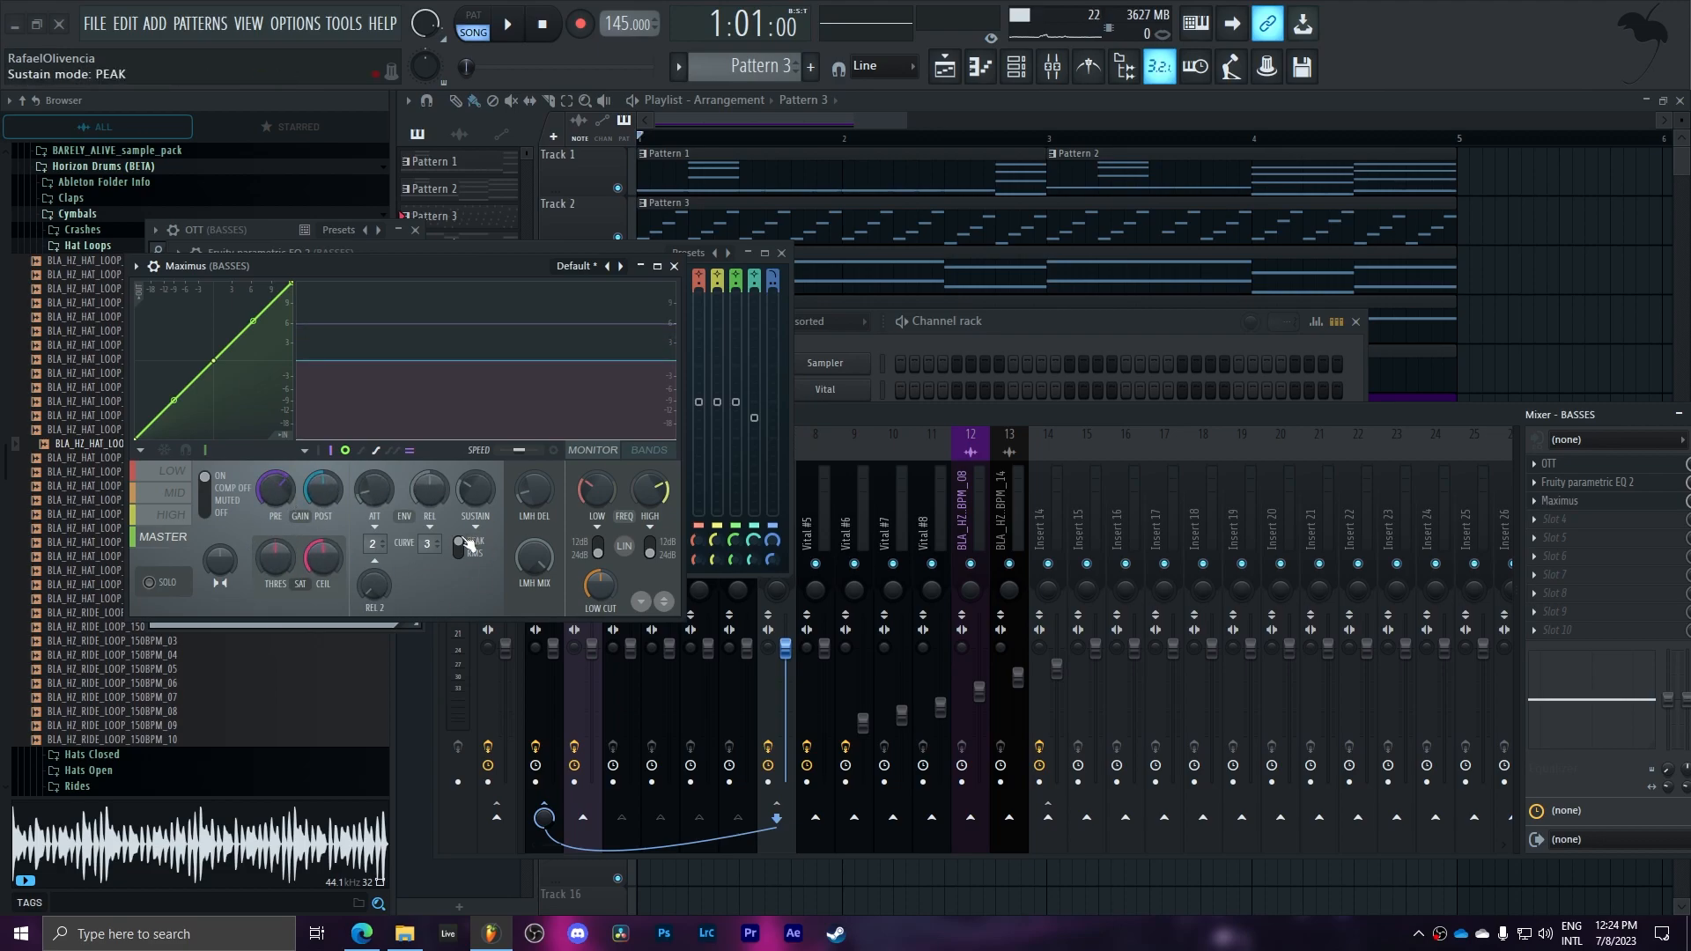
- Play the song briefly with Maximus shown, and close all three BASSES effect windows
key(space)
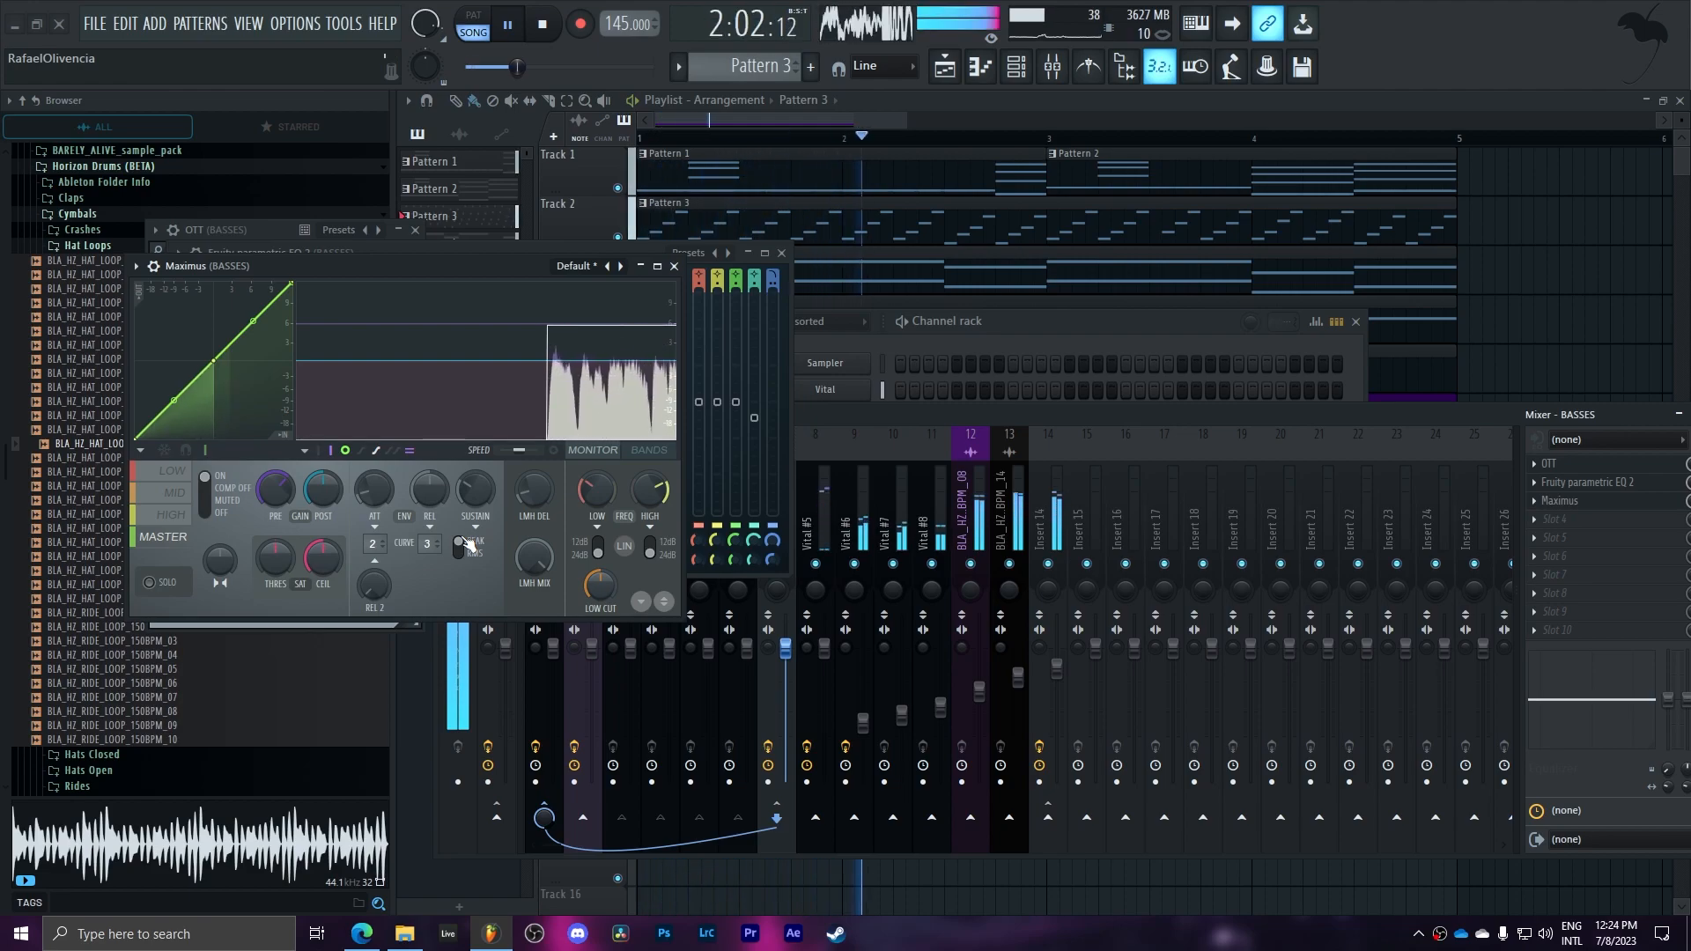
key(space)
click(673, 268)
click(781, 253)
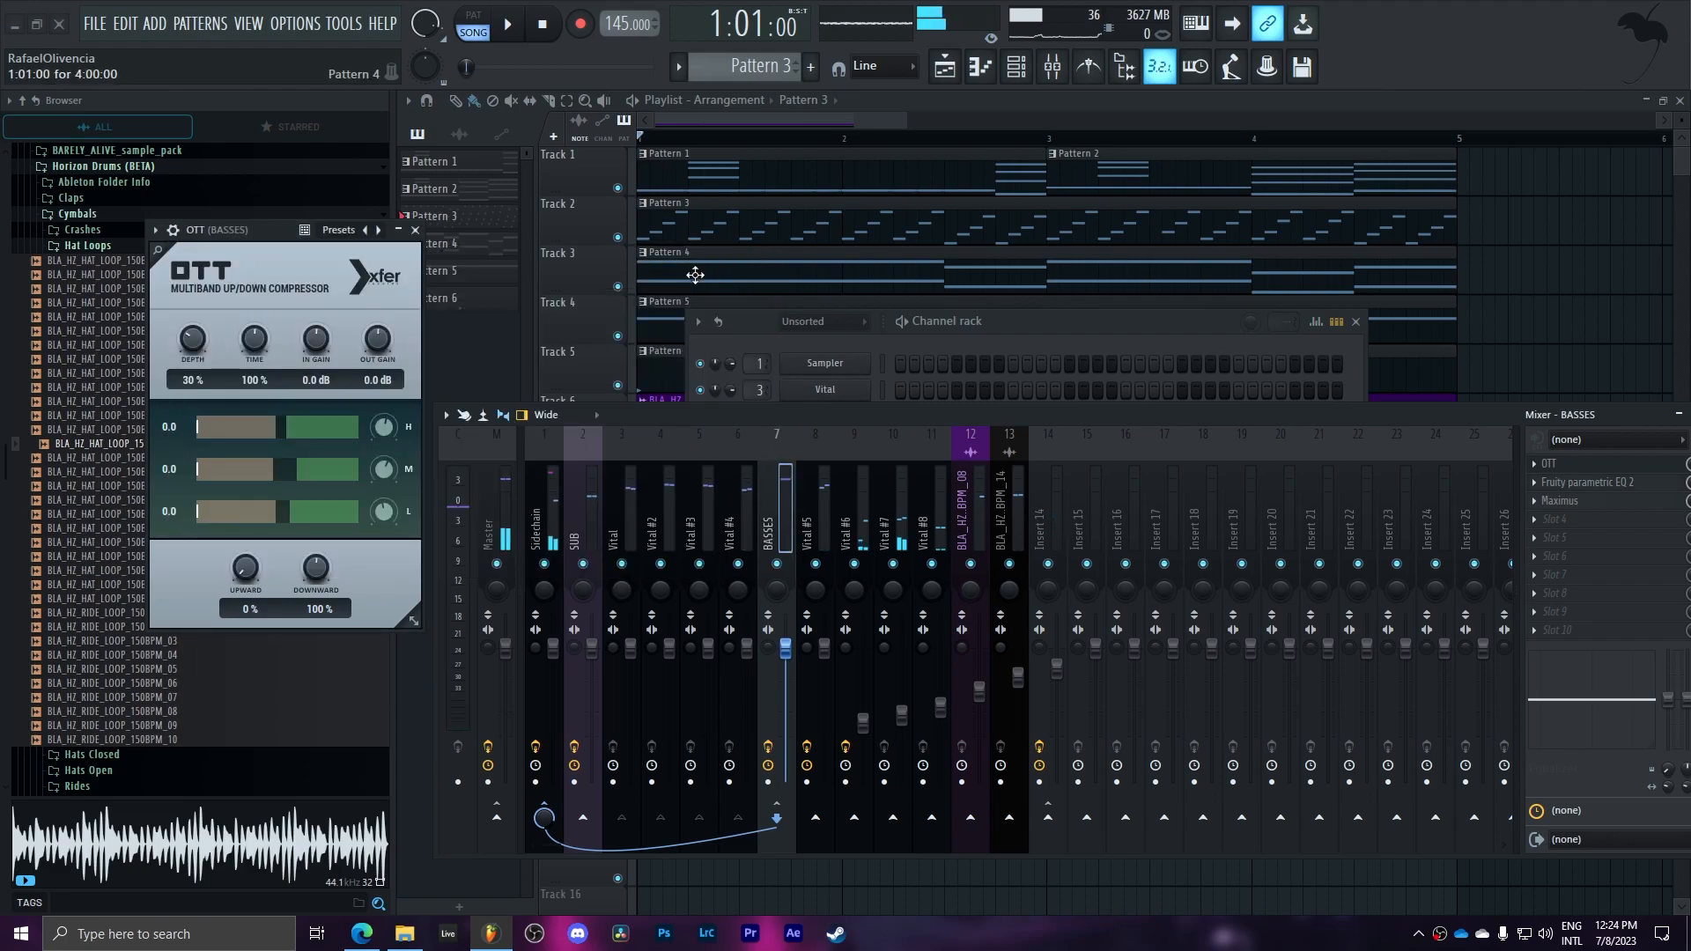
click(416, 231)
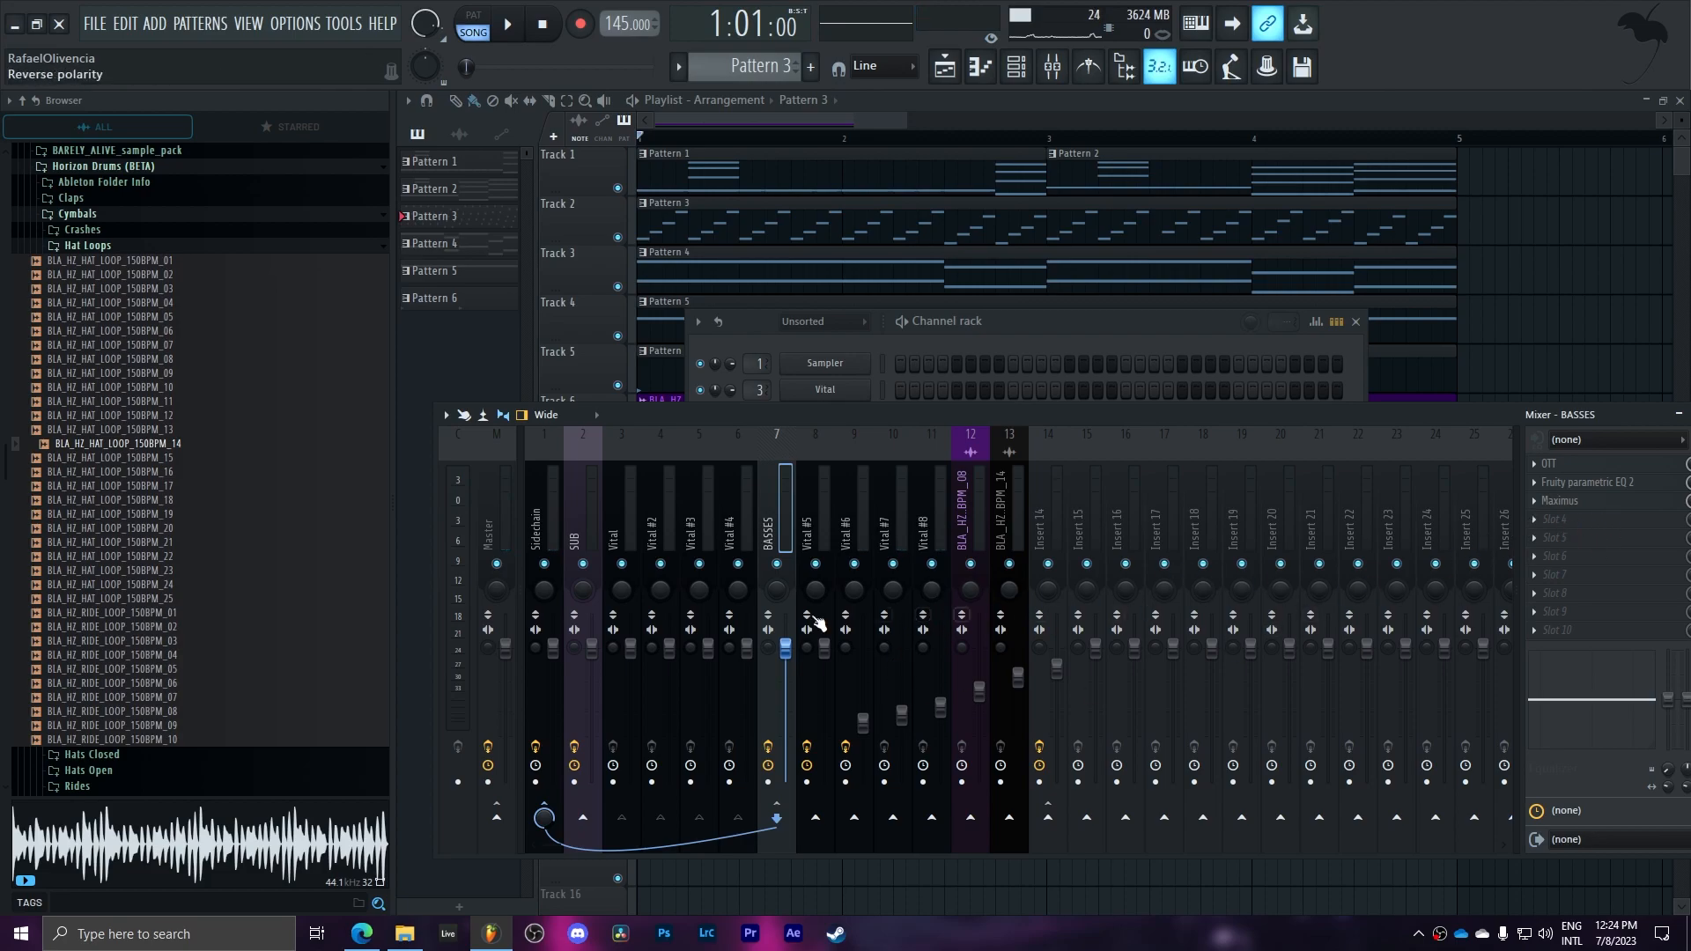
- Examine the OTT and Fruity parametric EQ 2 settings on the Vital #5 track, and close both effects
click(809, 507)
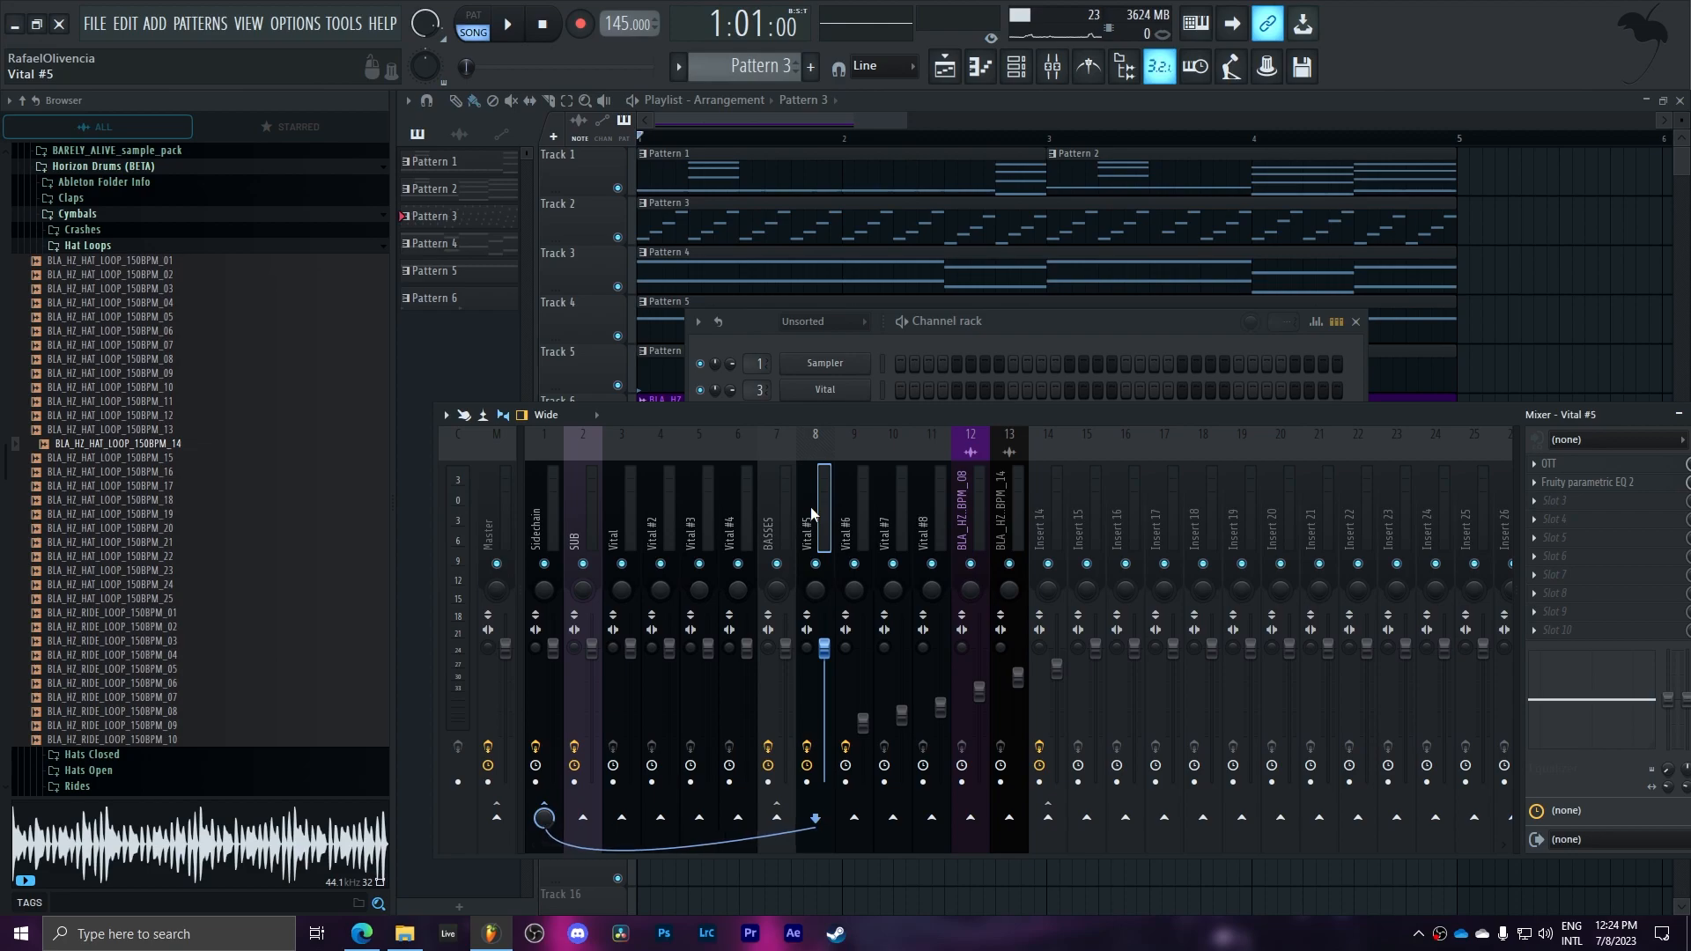
click(1552, 467)
click(1563, 481)
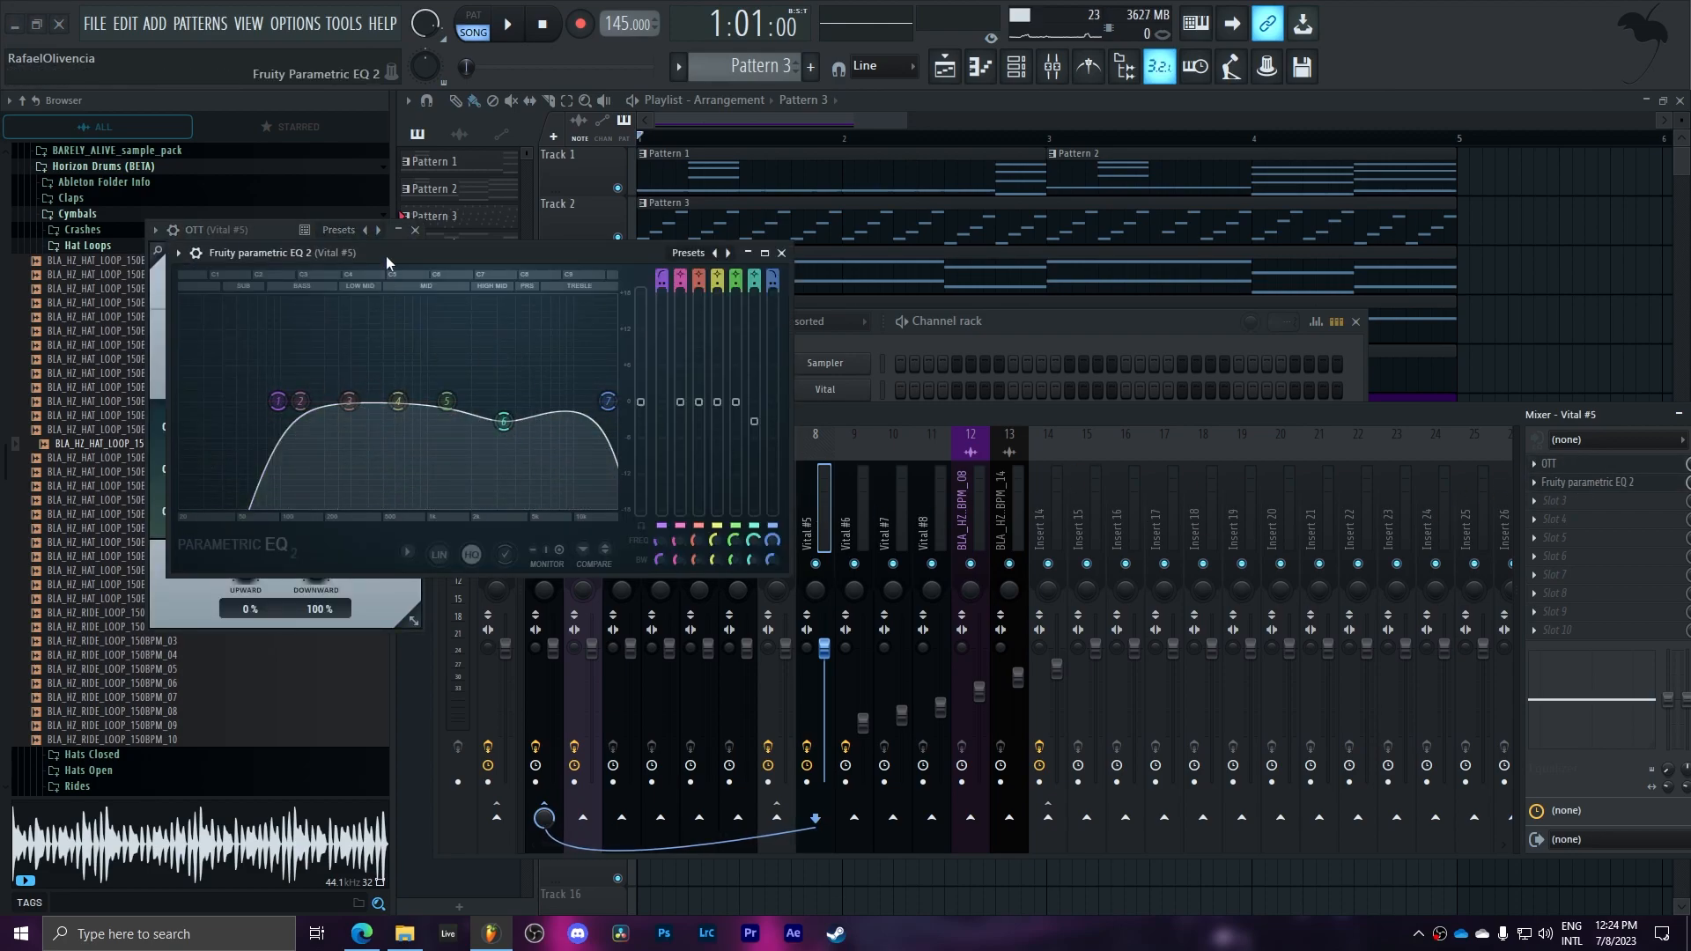
drag(507, 277, 768, 404)
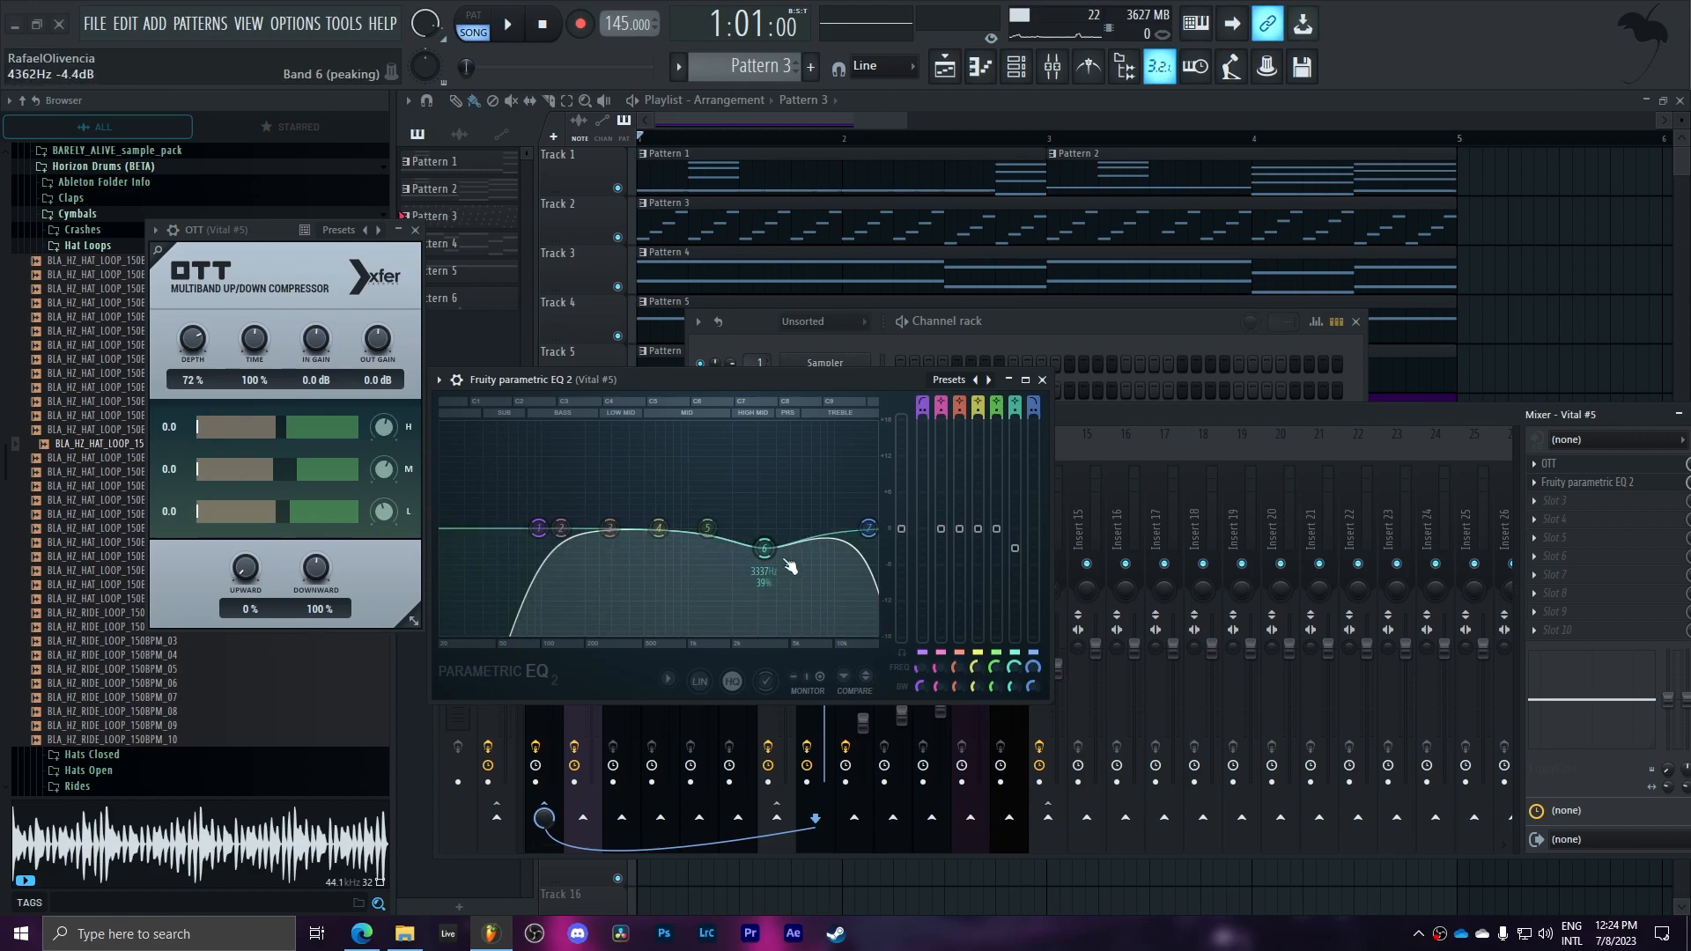
click(414, 231)
click(1042, 379)
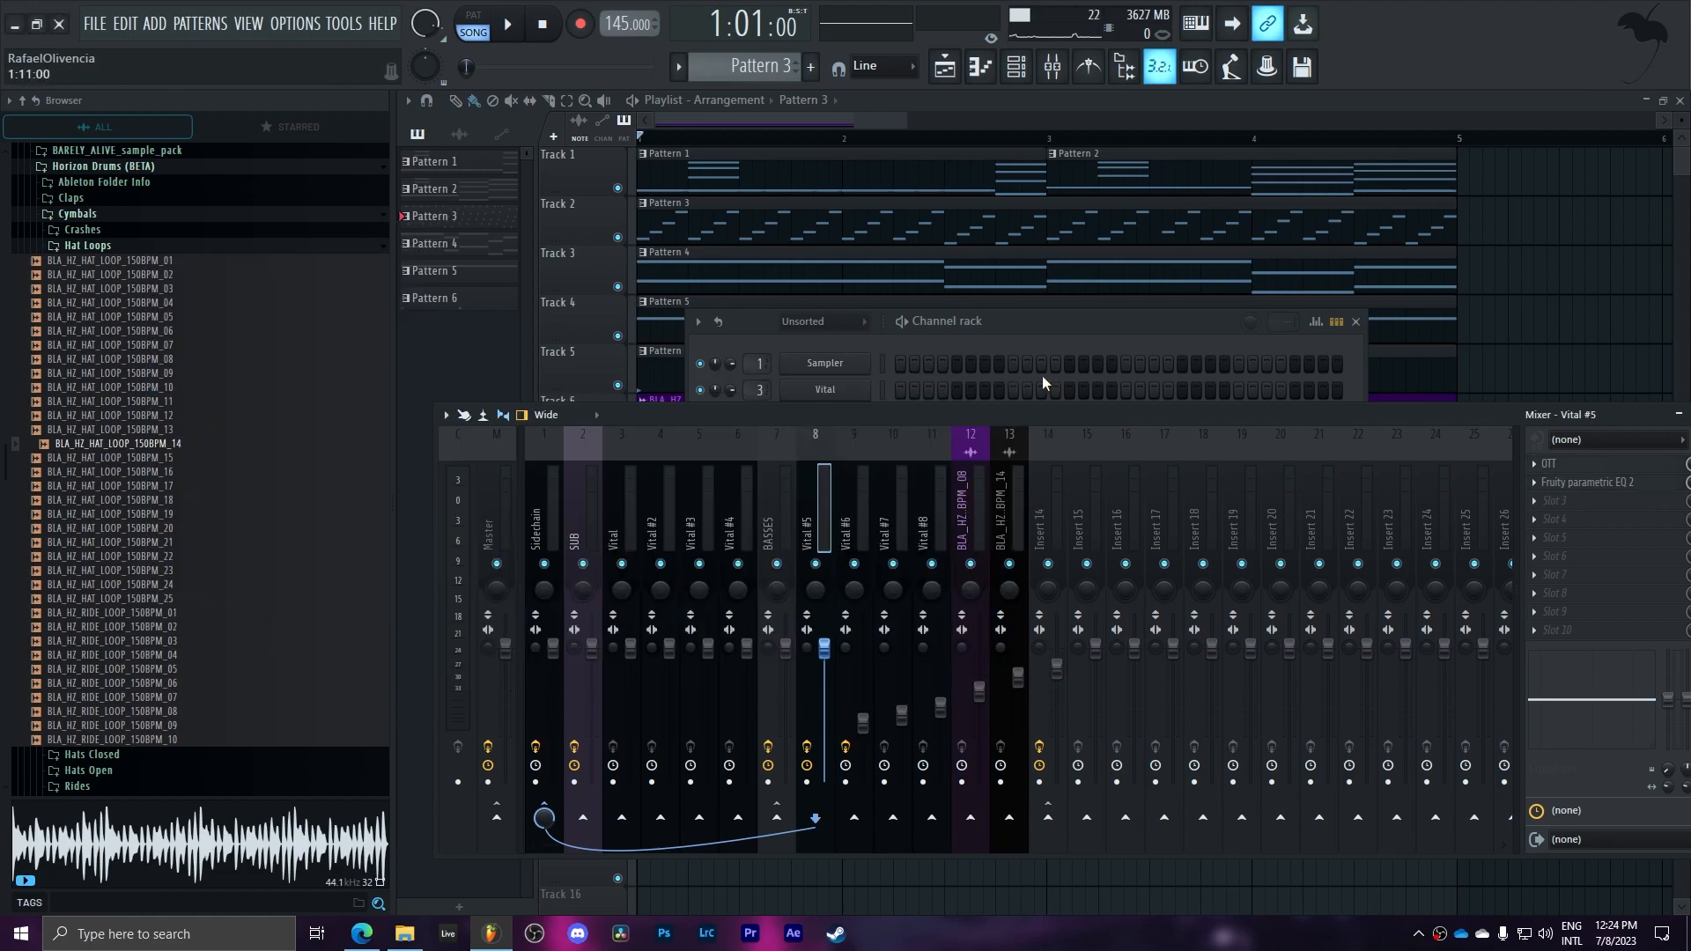
- Examine the Fruity parametric EQ 2 and Fruity Reeverb 2 settings on the Vital #6 track, and close both effects
click(854, 467)
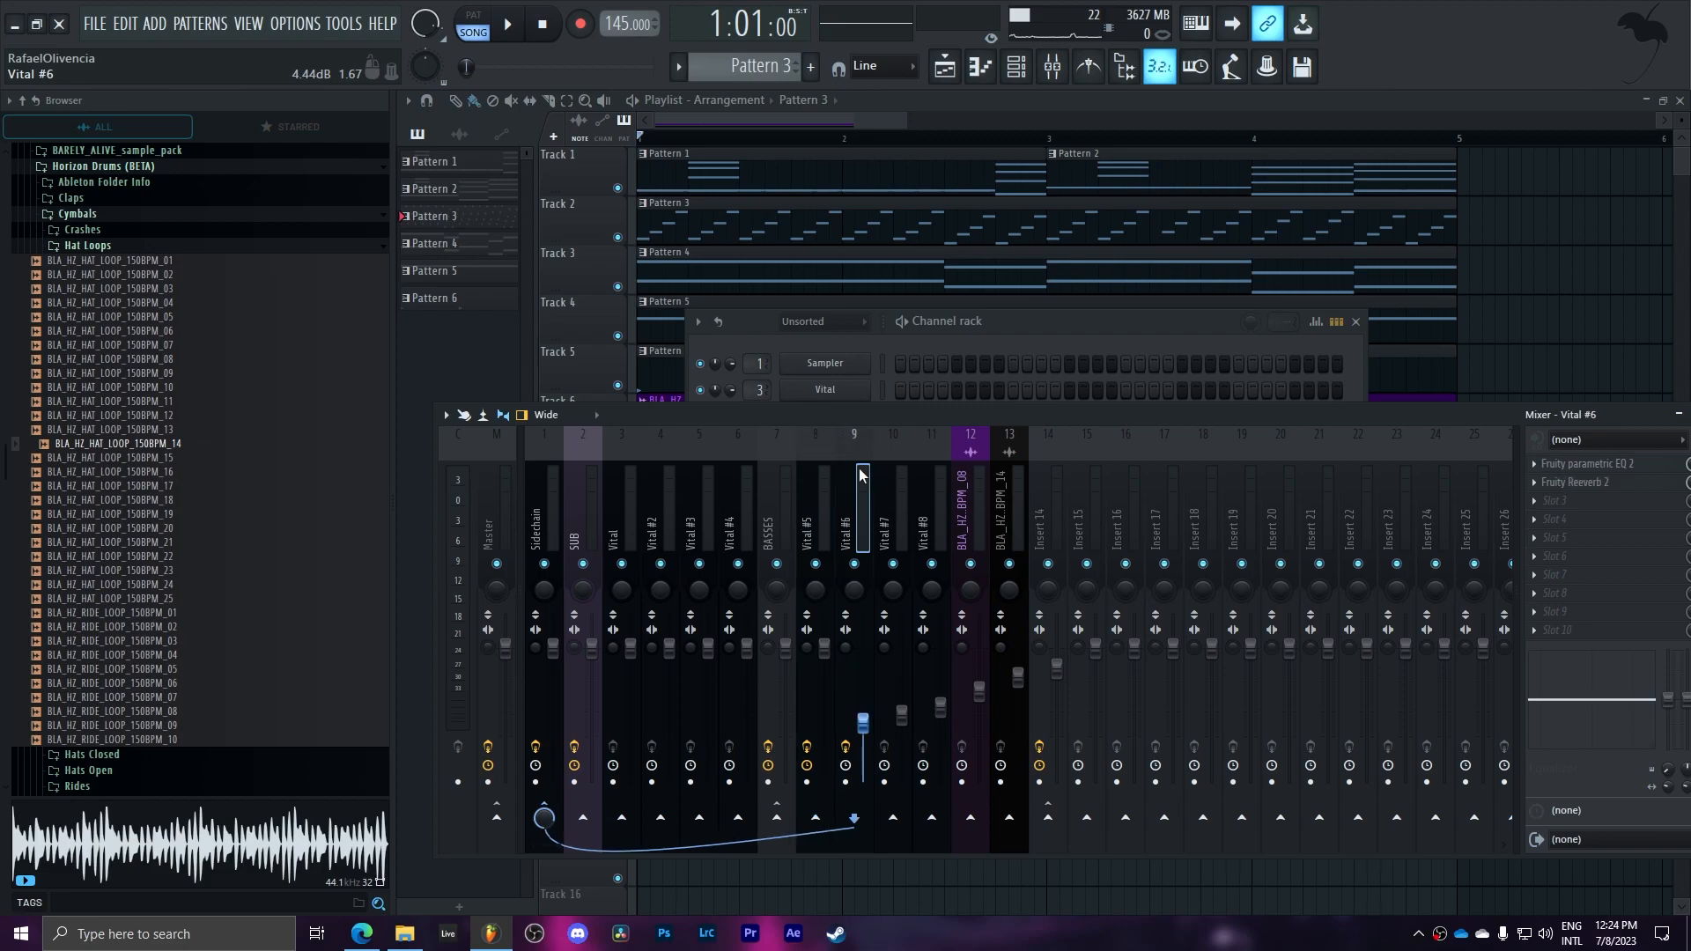
click(1637, 464)
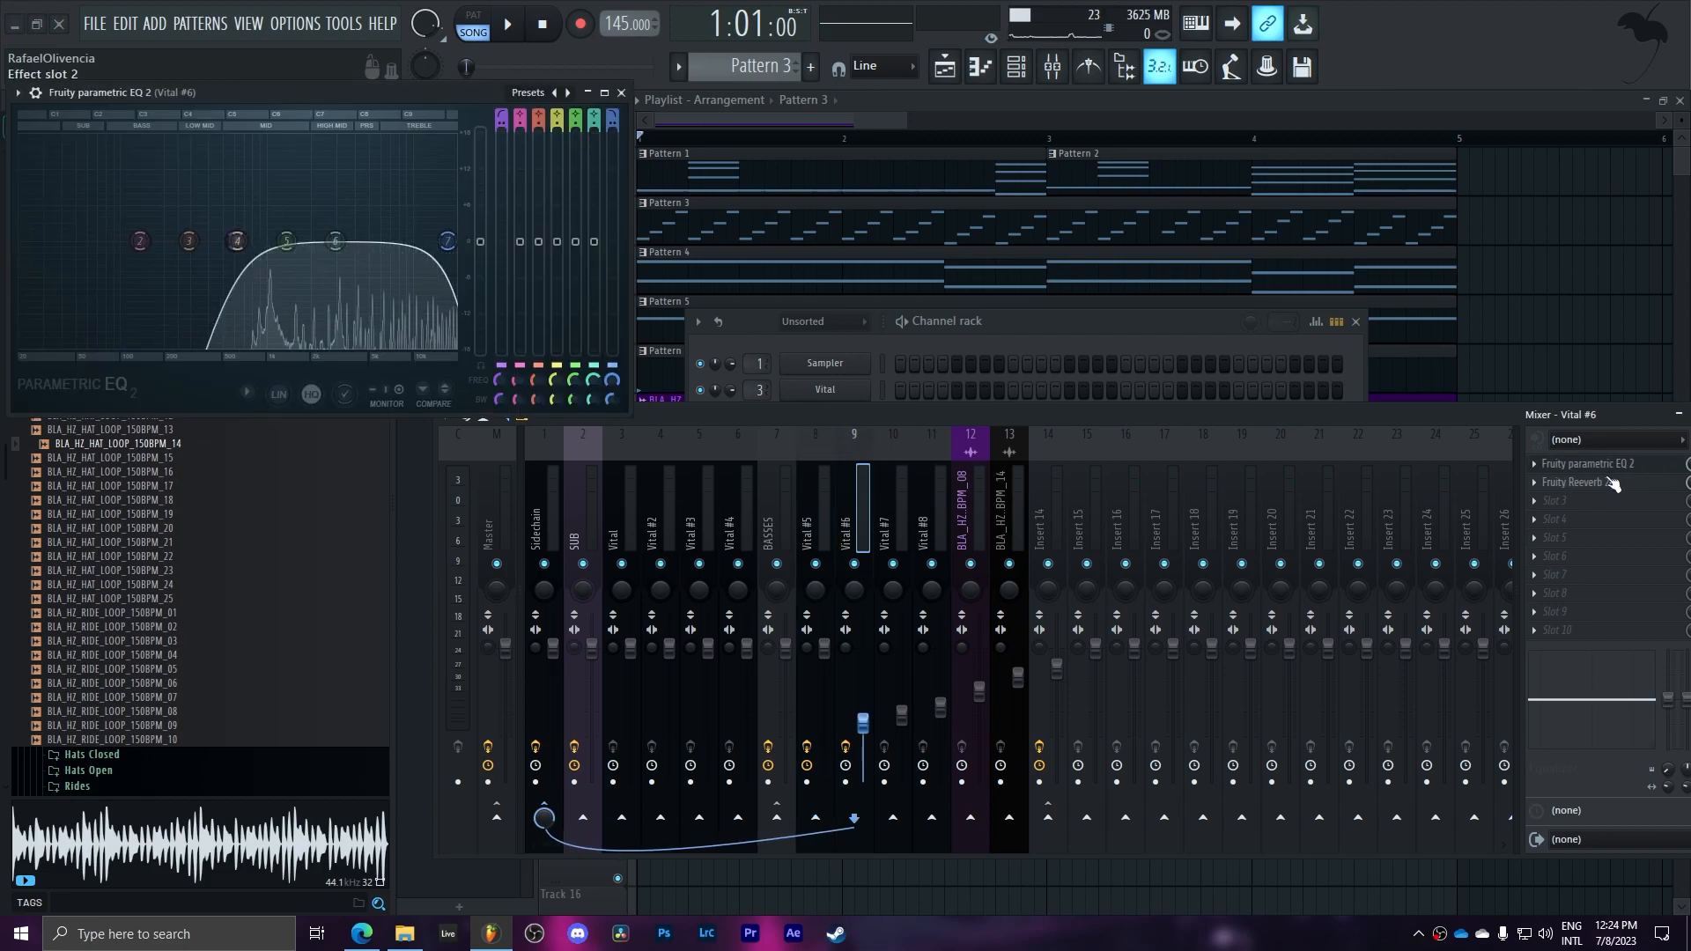
click(1610, 483)
drag(333, 119, 556, 331)
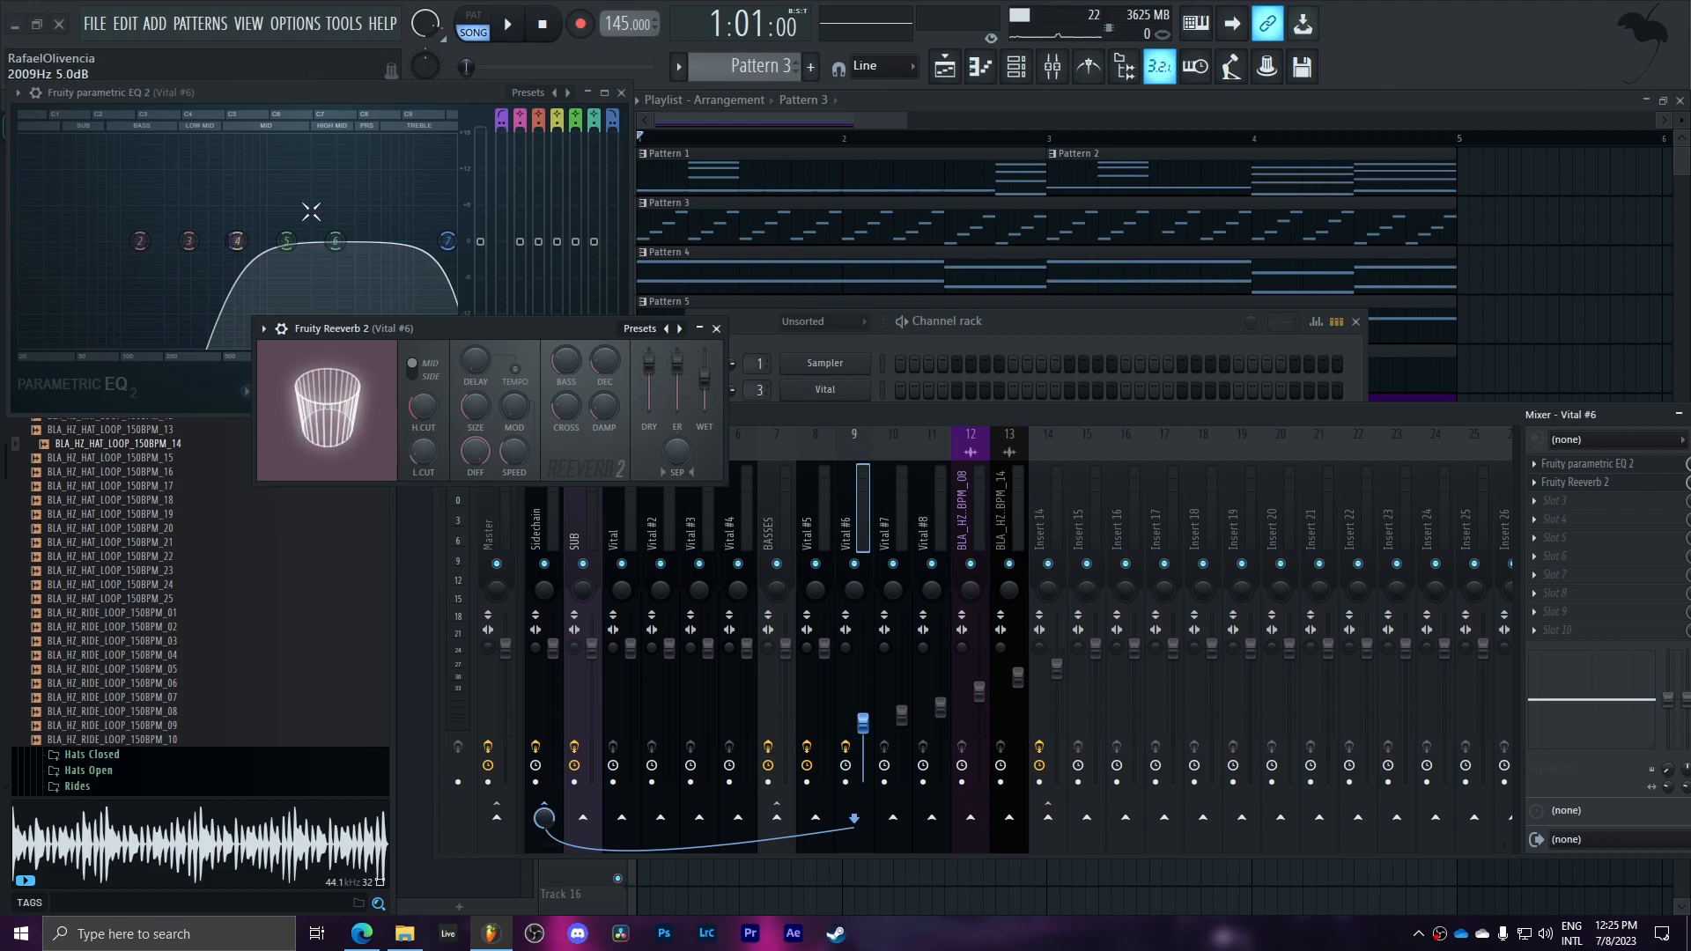
click(627, 93)
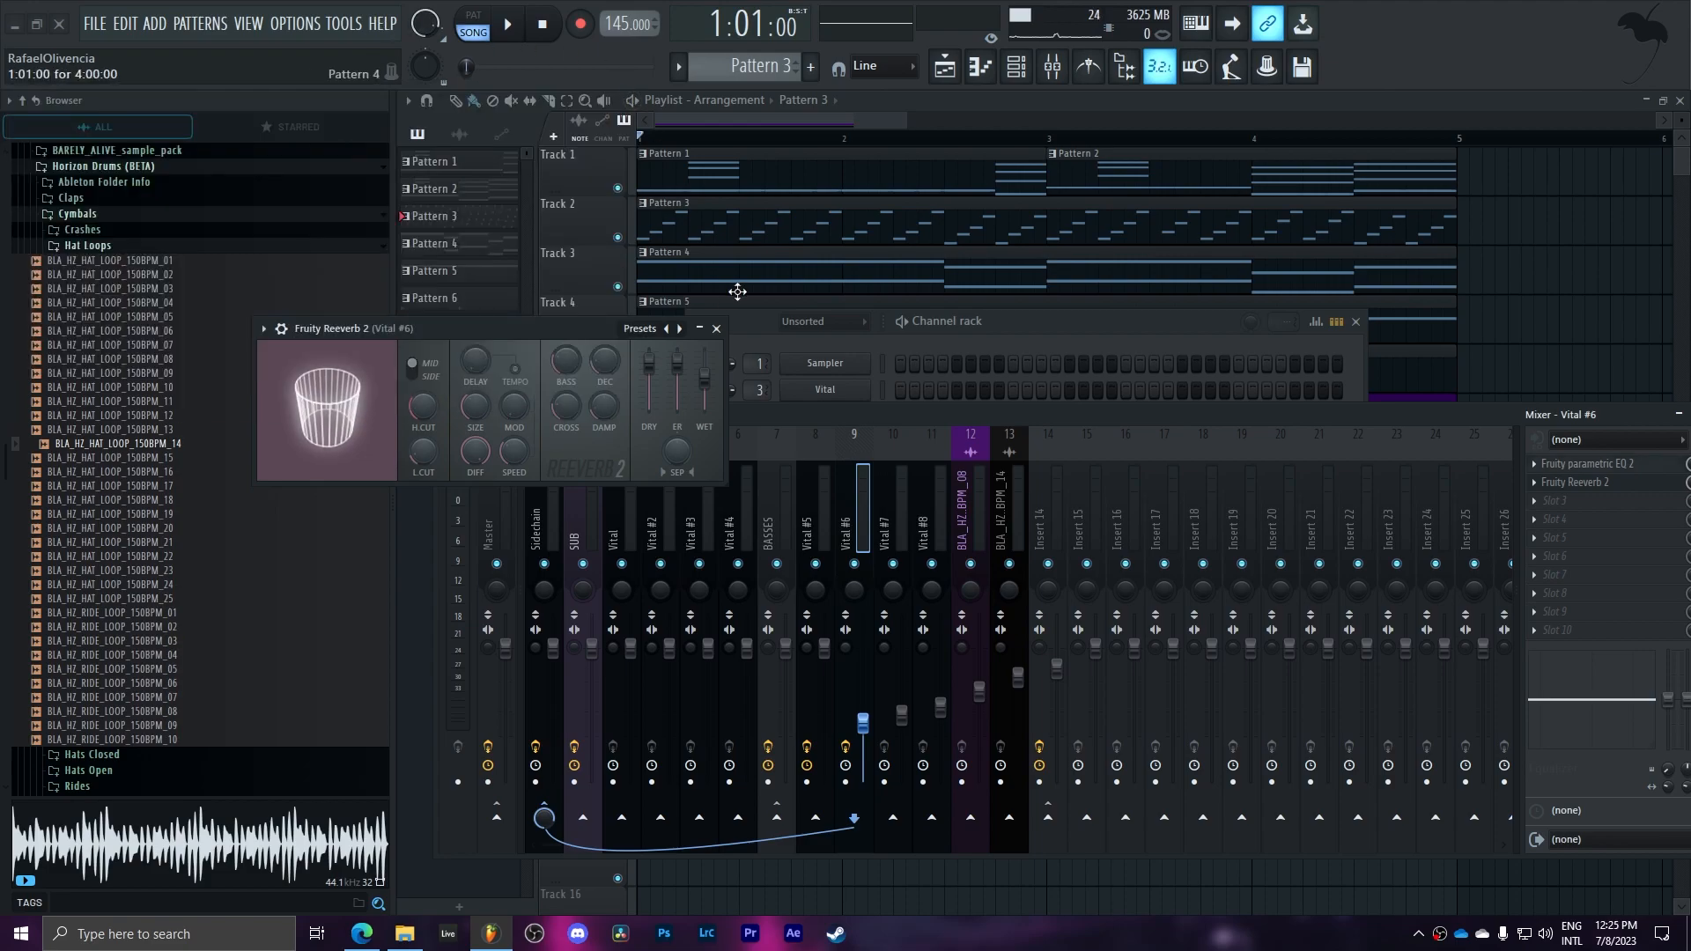
click(715, 328)
- Look through the Vital #7, ride loop and hat loop mixer tracks, and check the Fruity parametric EQ 2 on Insert 14
click(893, 493)
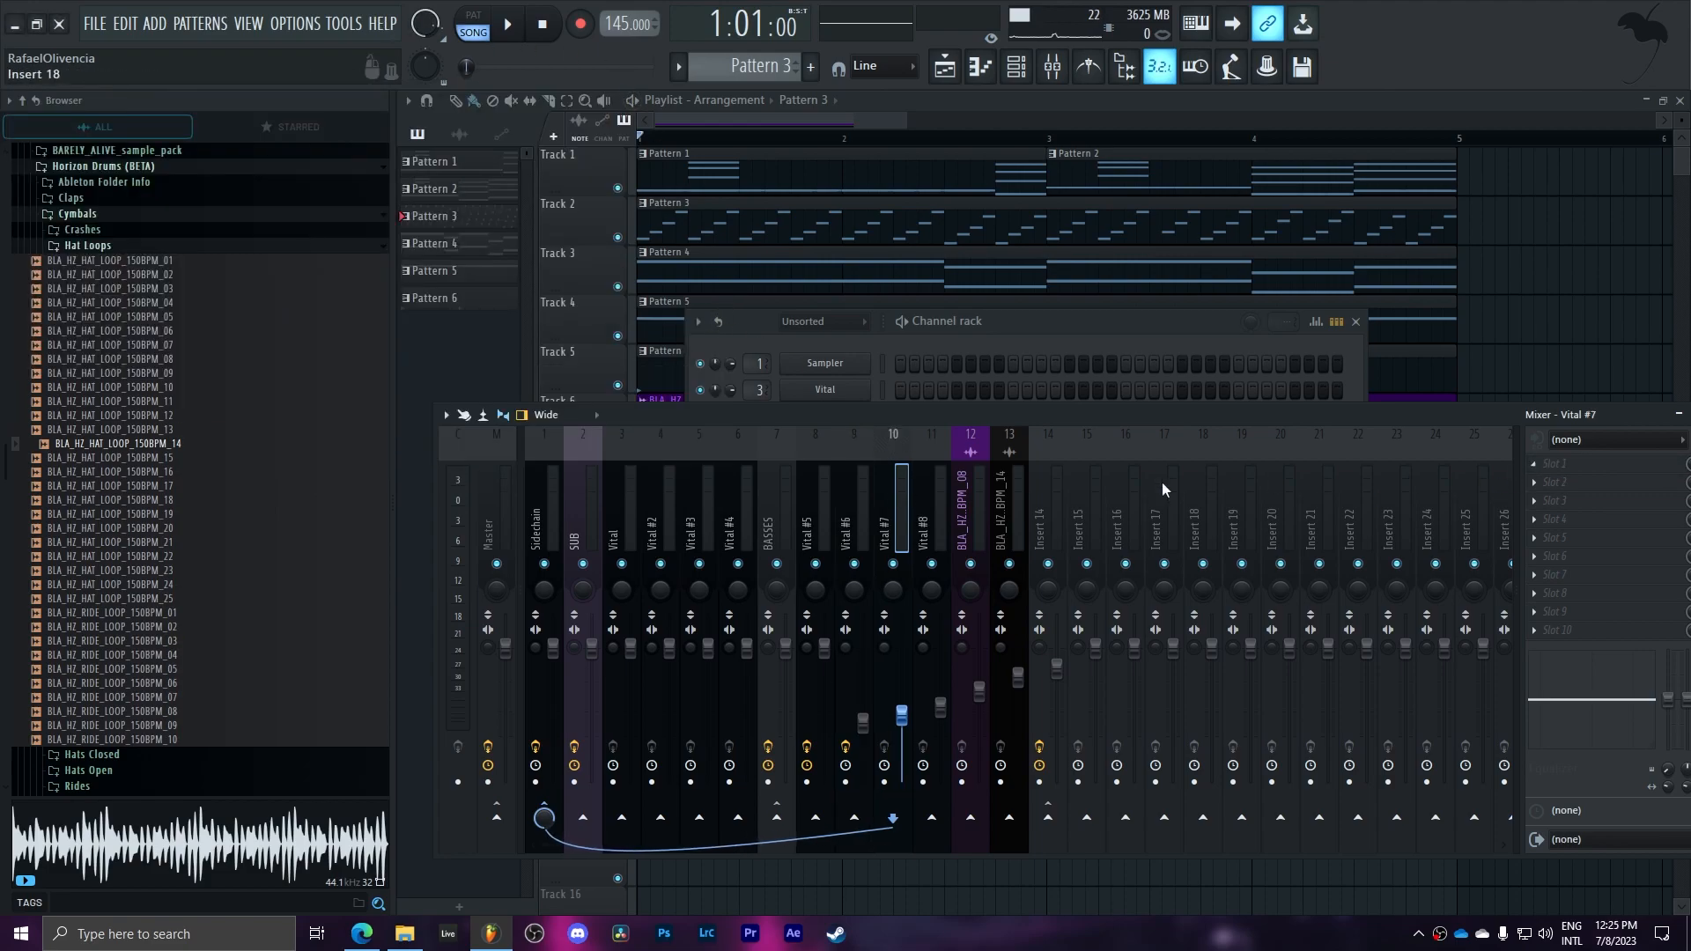
click(969, 506)
click(1004, 504)
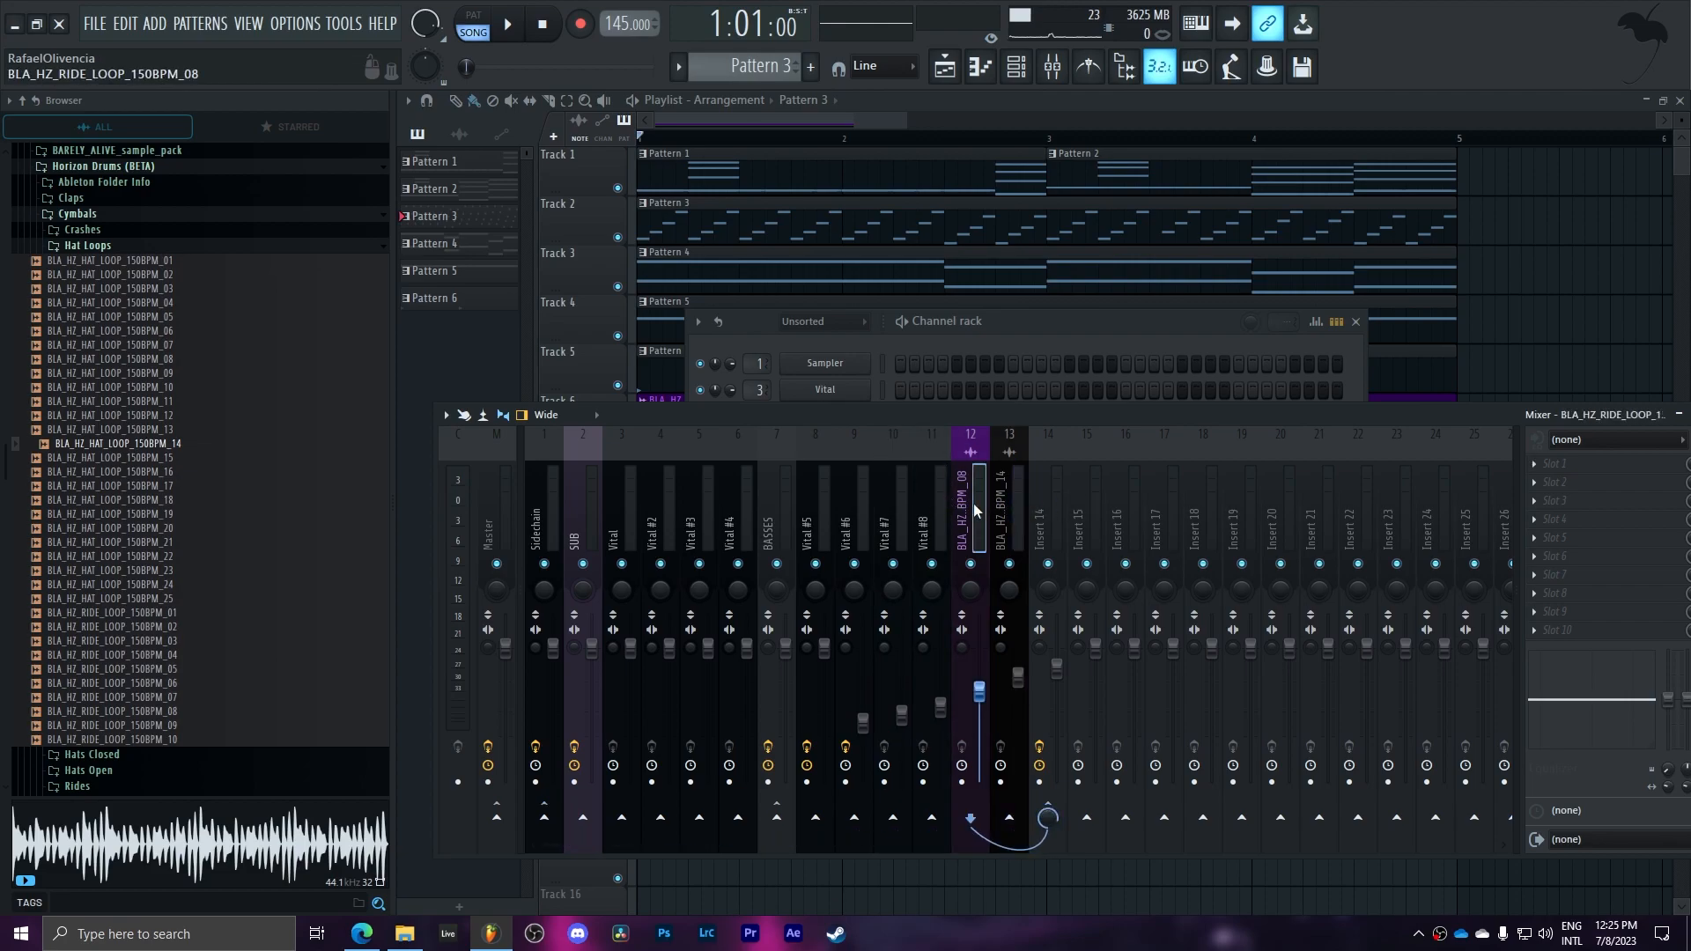
click(1045, 507)
click(1585, 463)
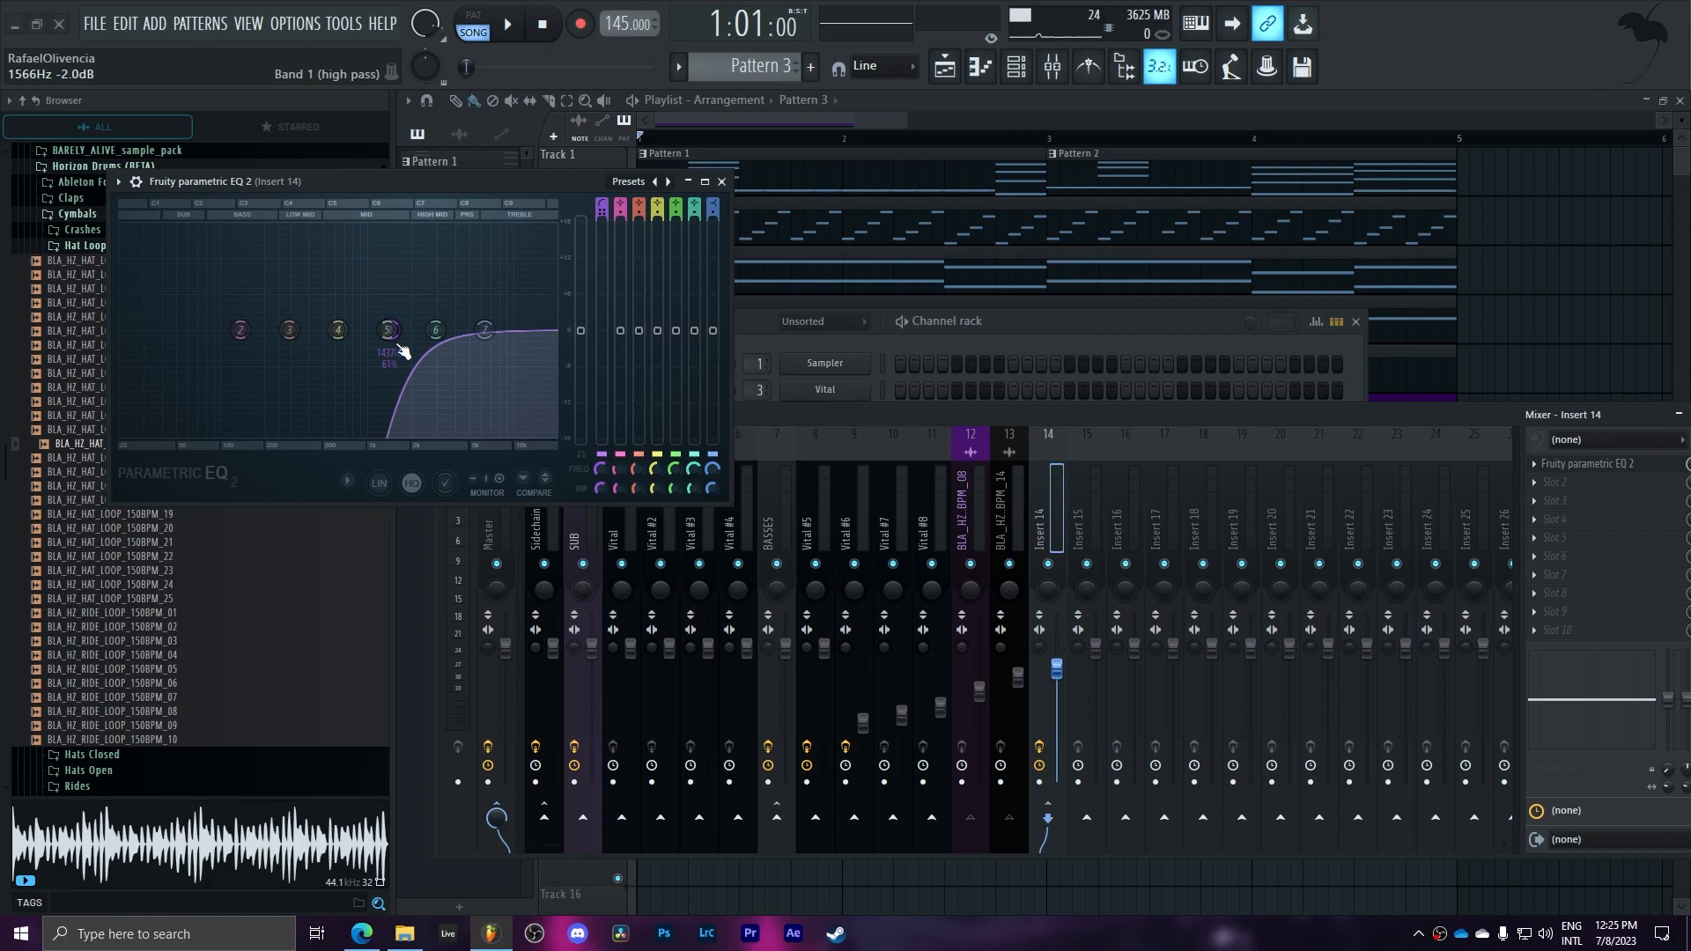
click(721, 183)
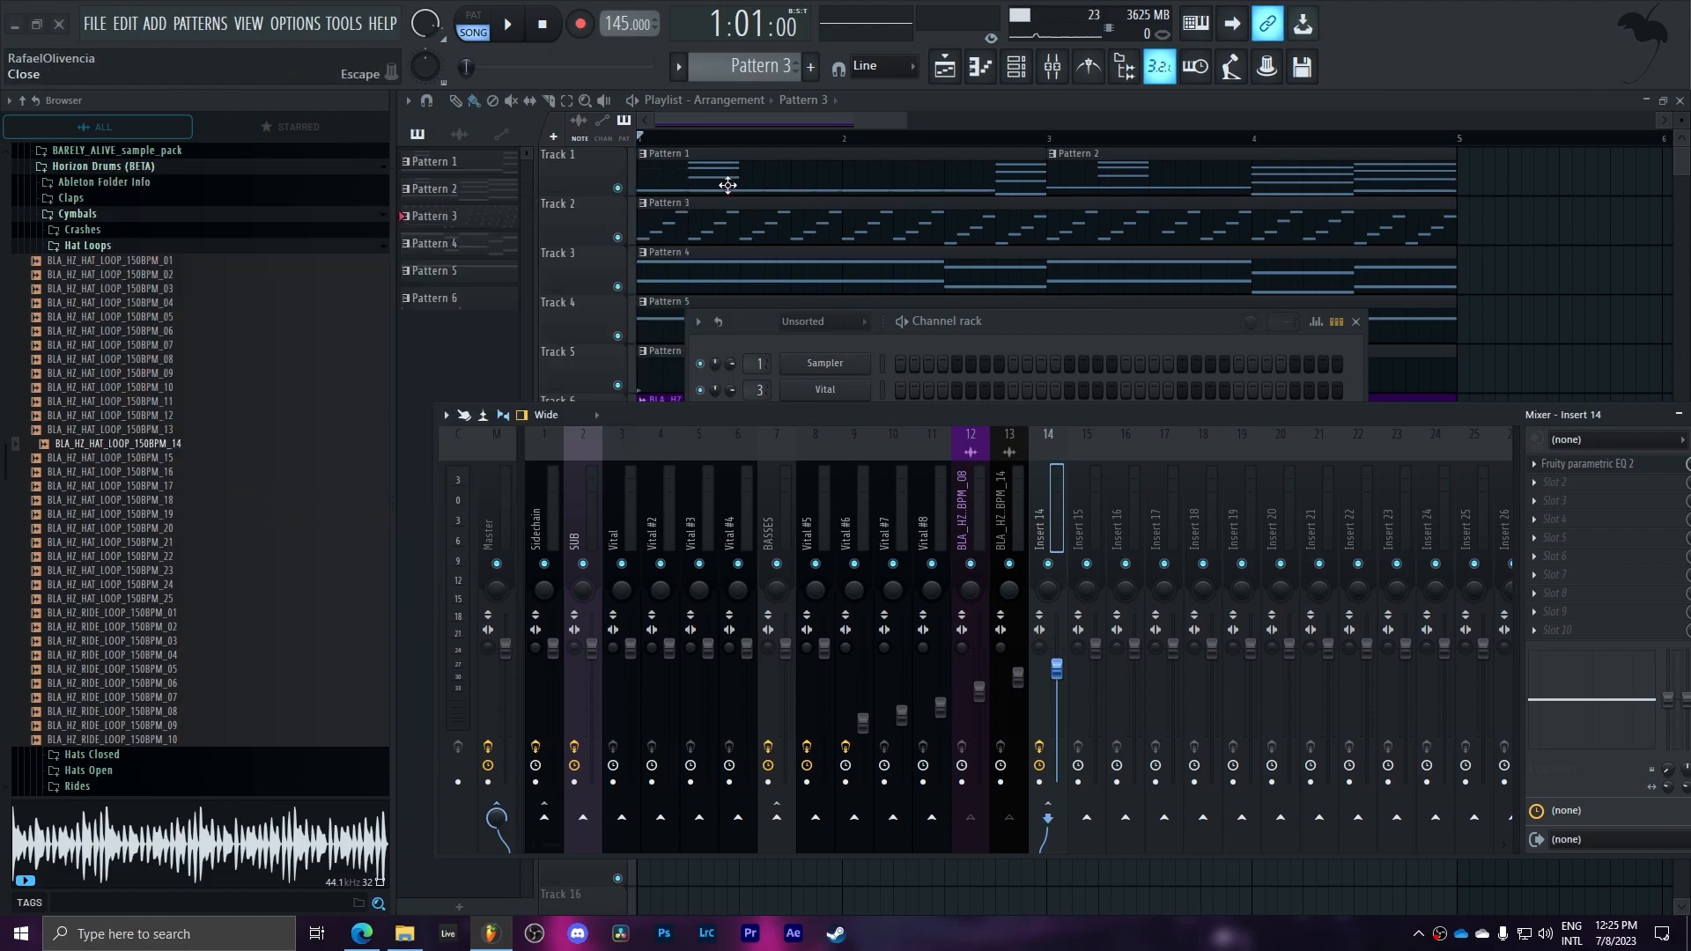
- Review the Master track's Ozone 8 modules: Equalizer with its Mid and Side curves, Dynamics, Imager and Maximizer, and close the plugin
click(496, 540)
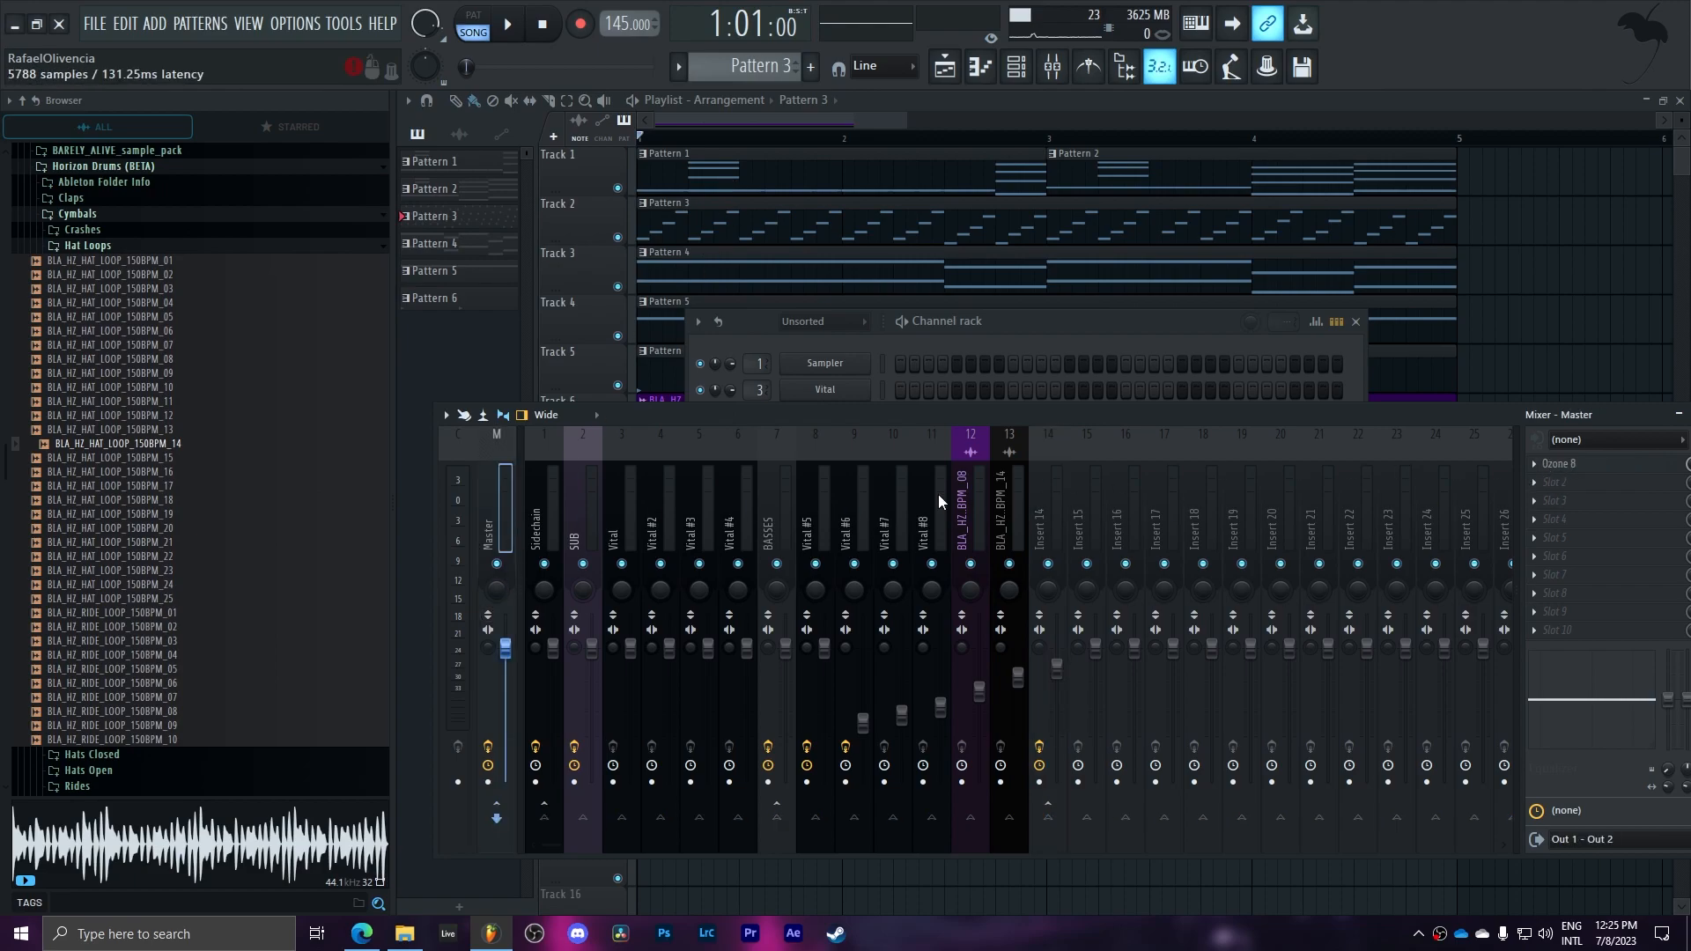
drag(448, 143, 667, 217)
click(365, 325)
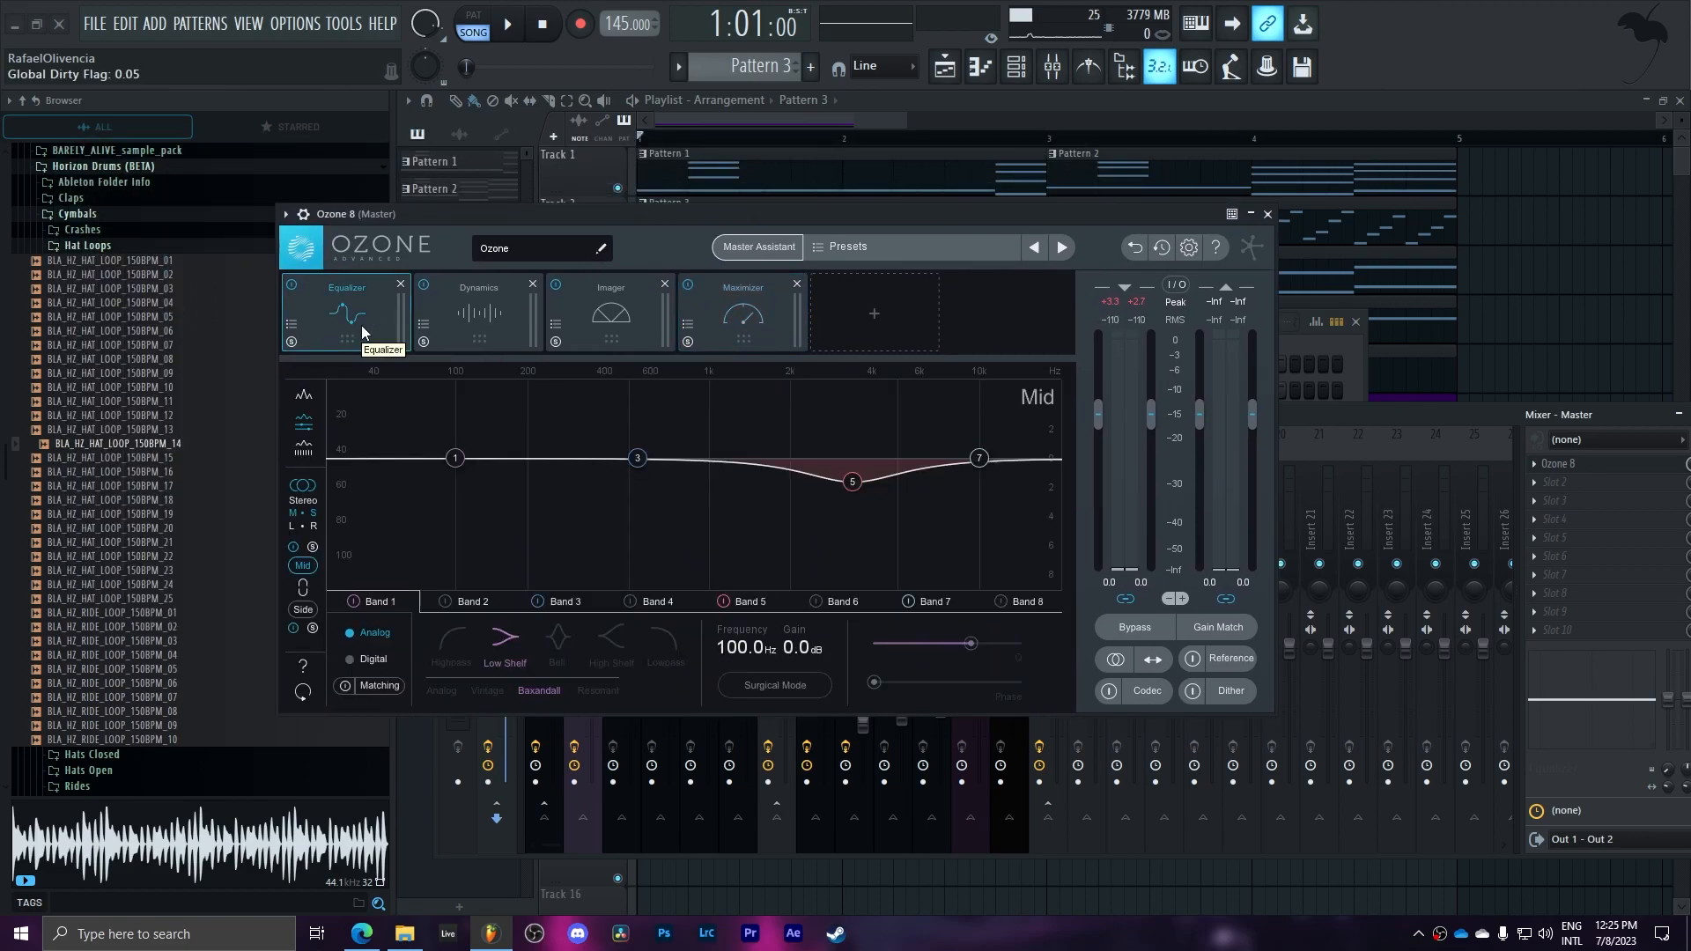
click(303, 609)
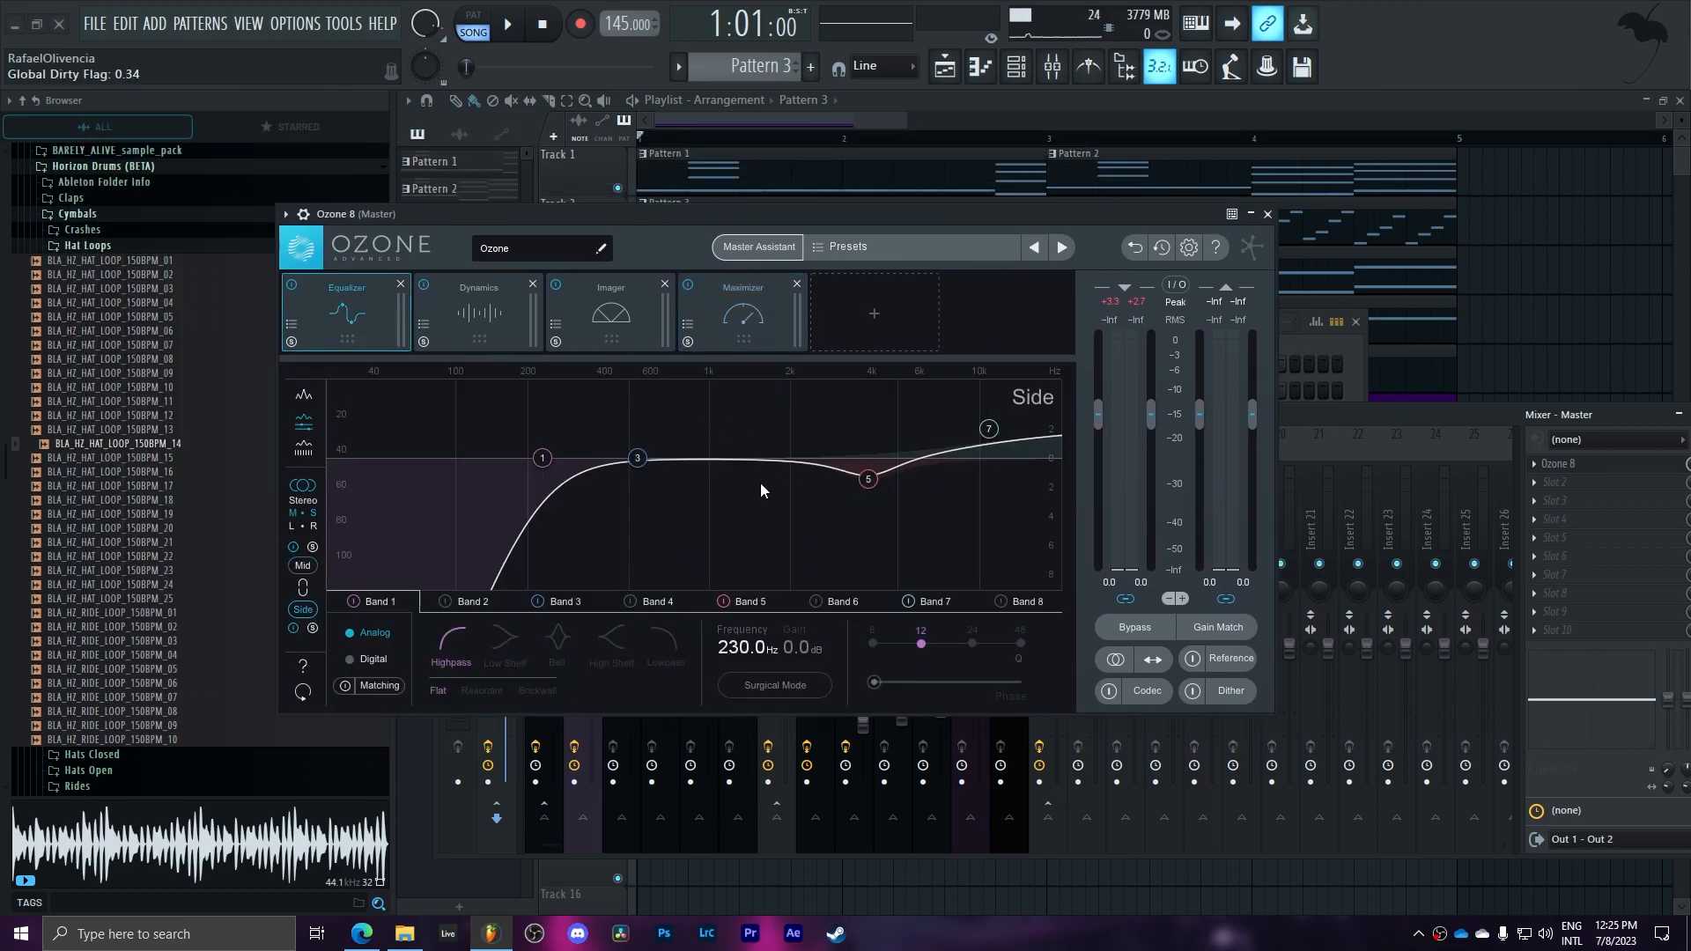
click(483, 327)
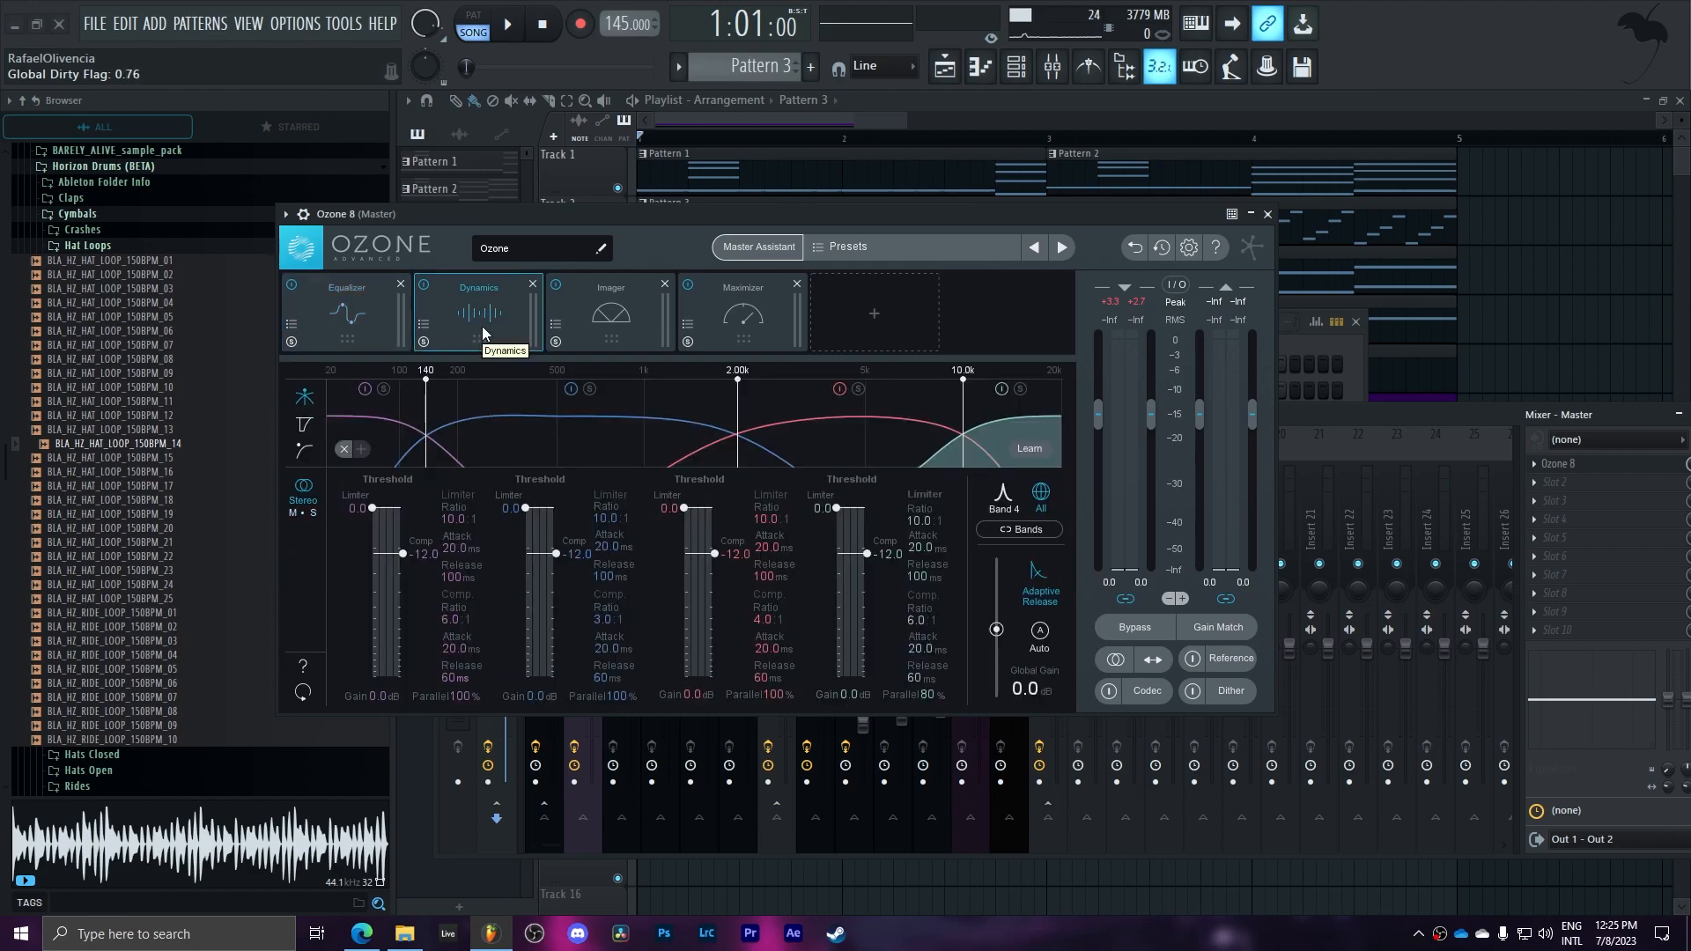
click(614, 342)
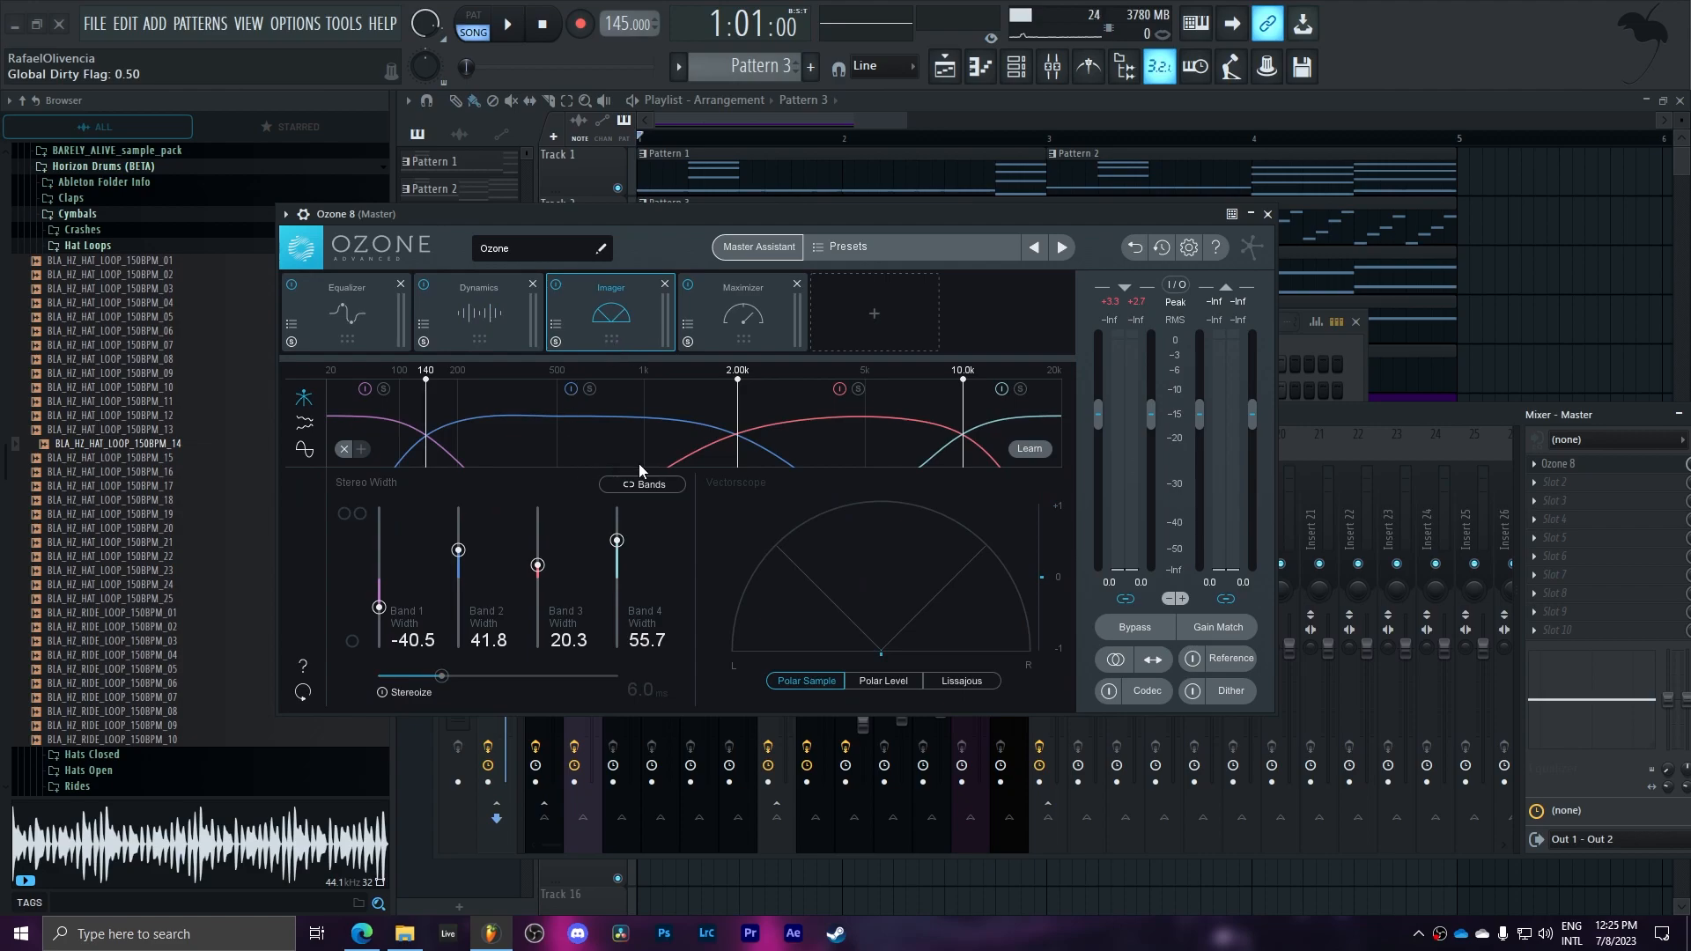
click(738, 317)
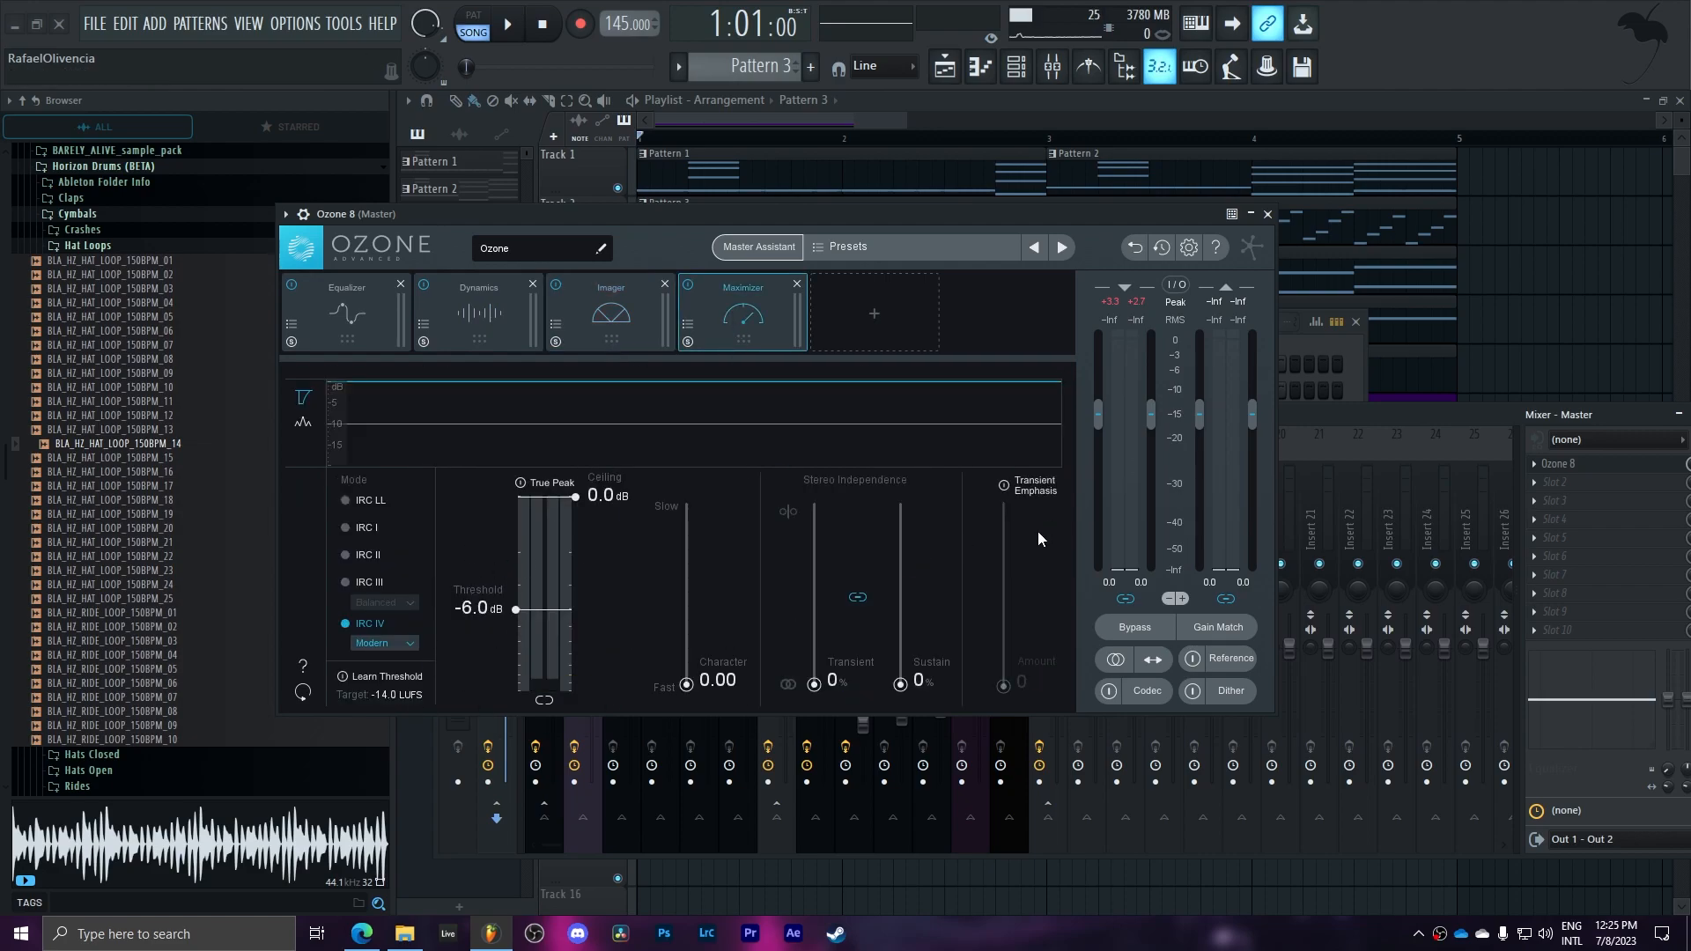
click(1267, 214)
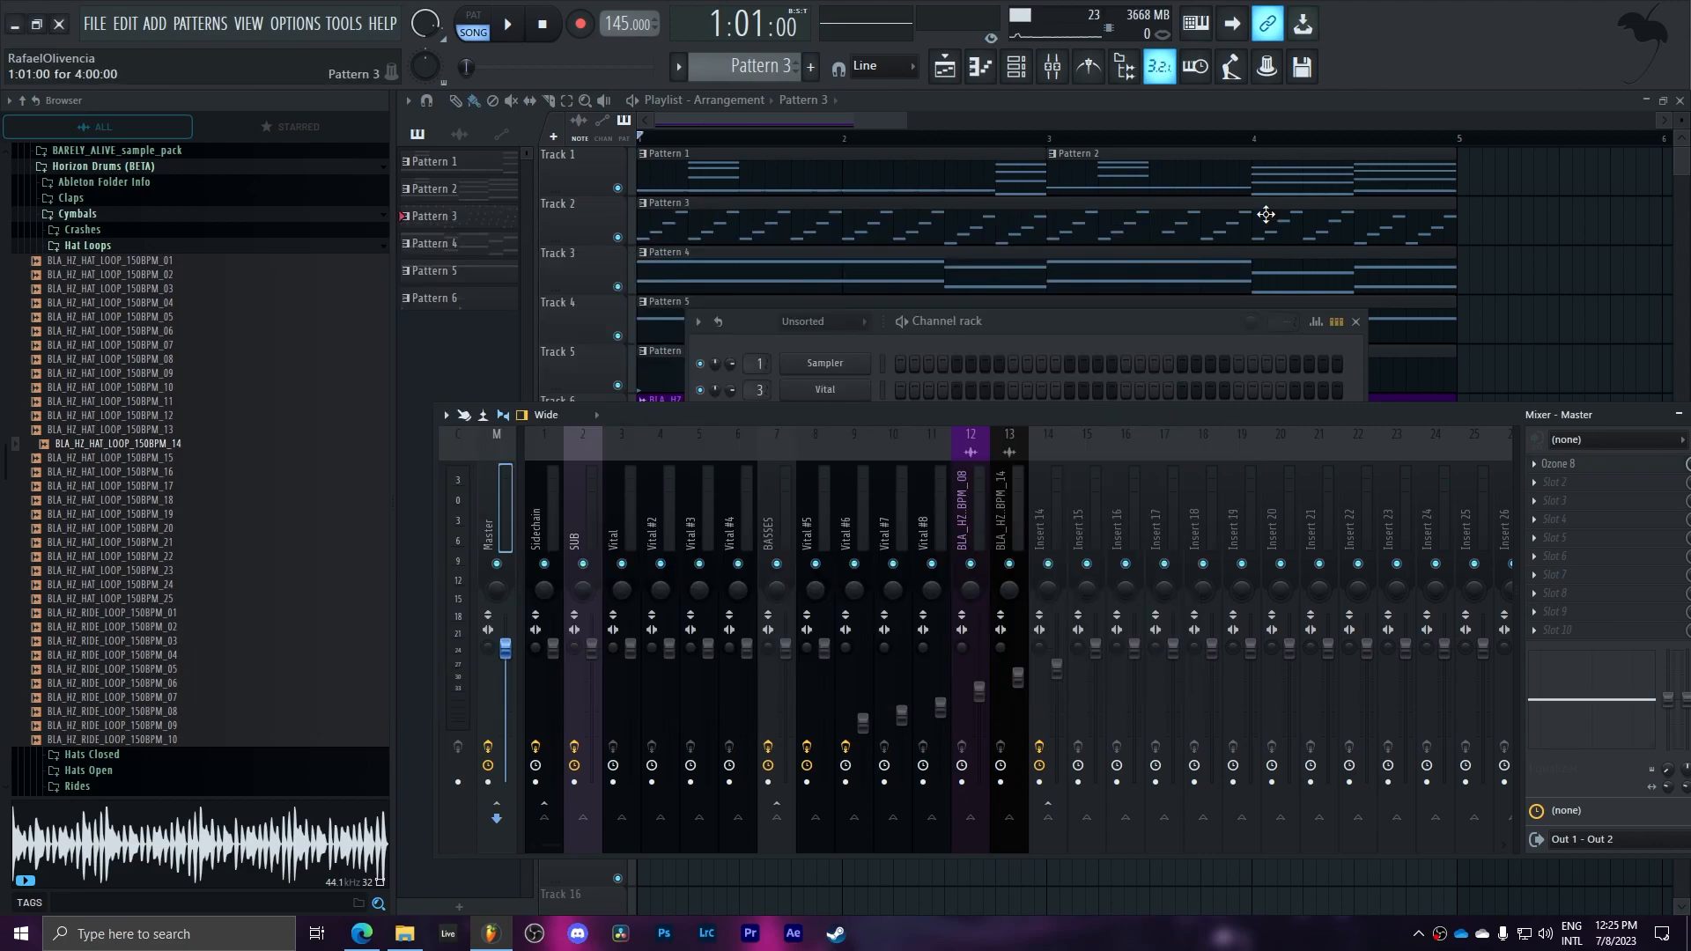